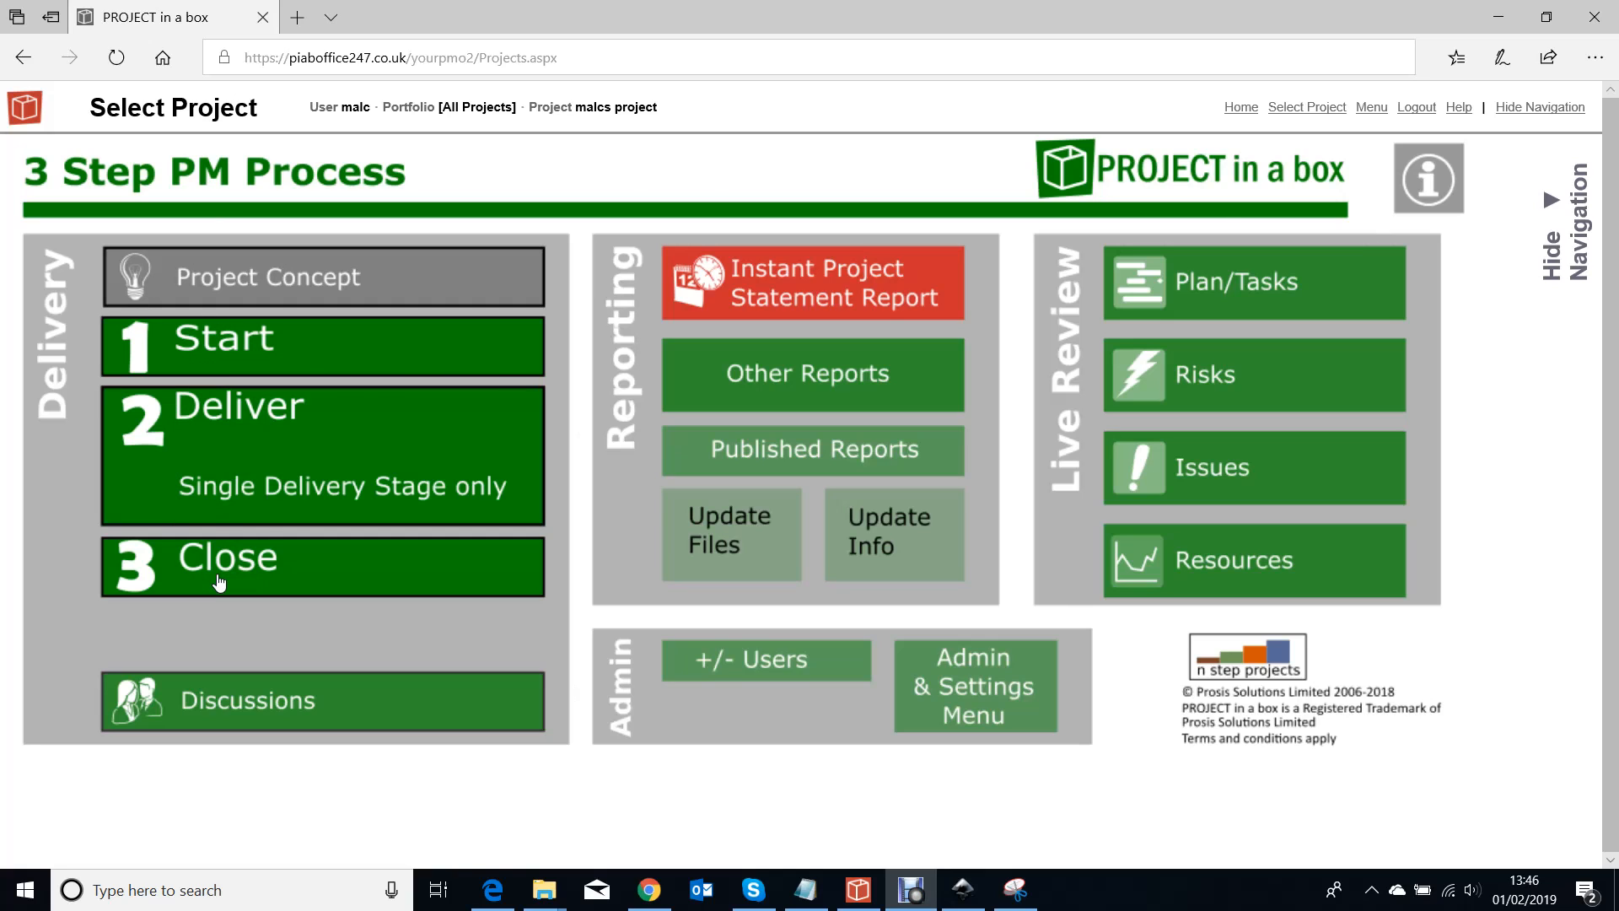
Step: Open the Start stage of the project and list the documents it contains
{"action": "left_click", "coordinate": [204, 362]}
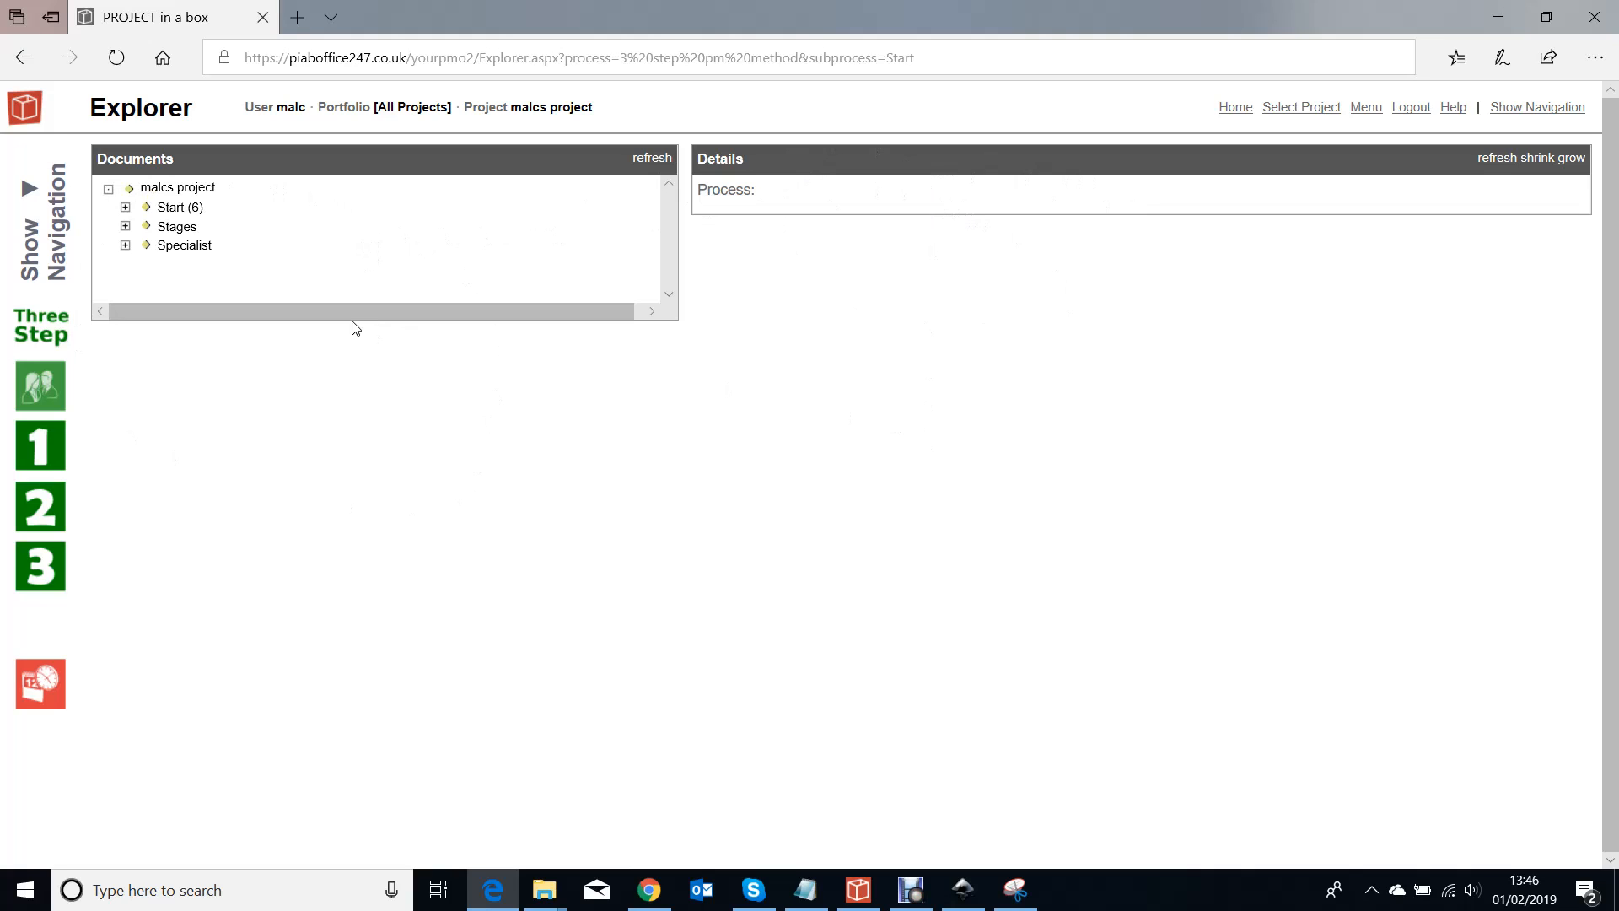
{"action": "left_click", "coordinate": [125, 208]}
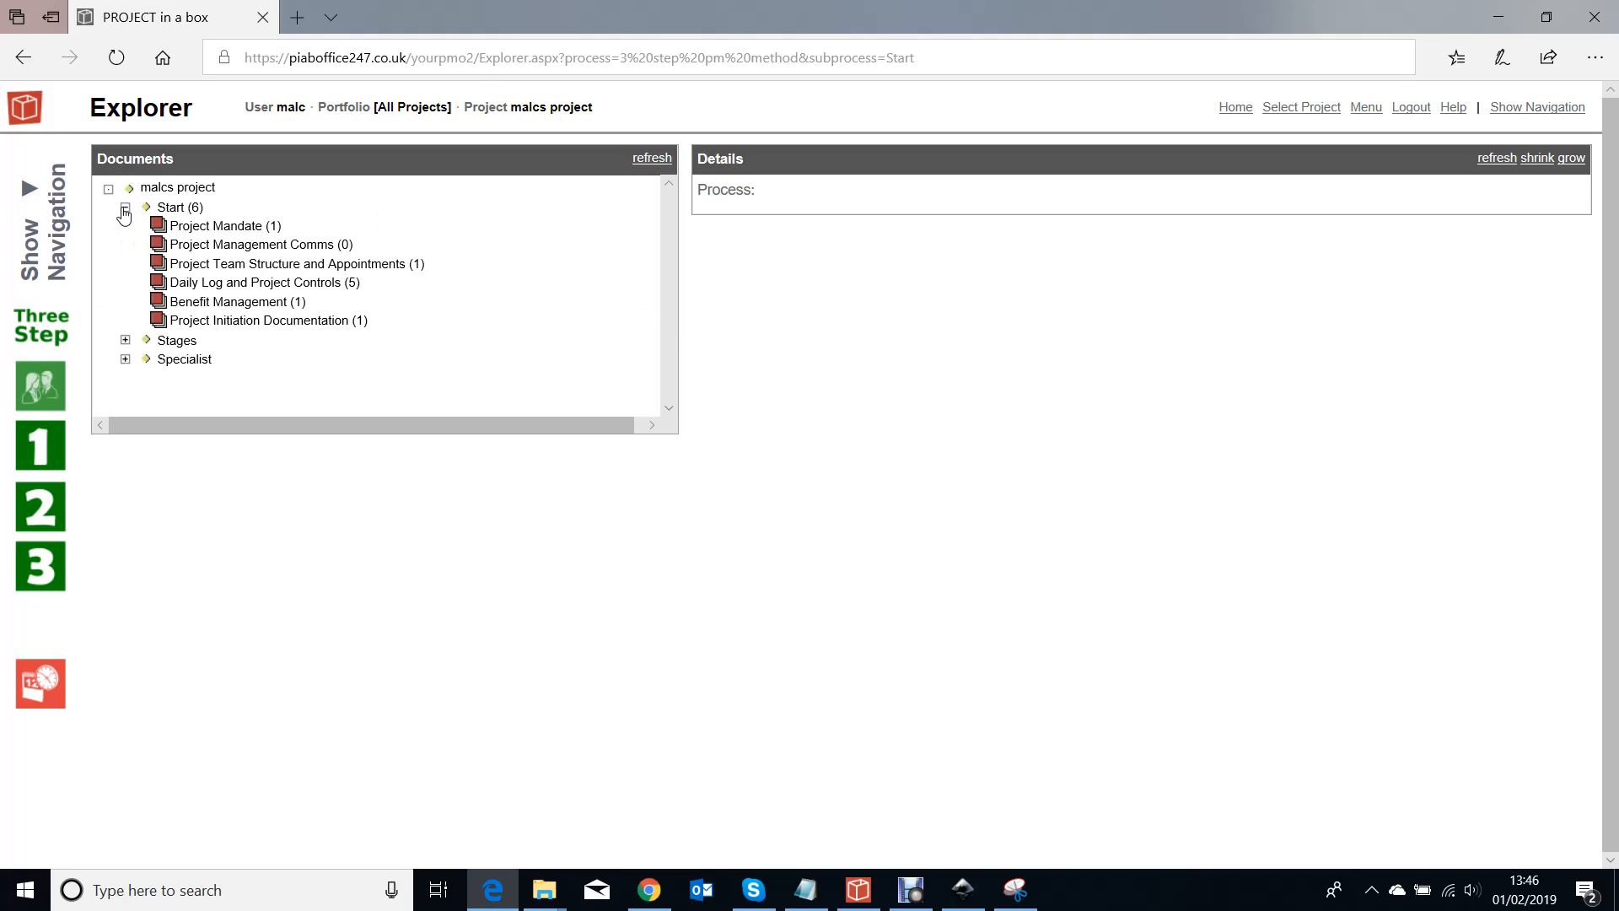
{"action": "left_click", "coordinate": [180, 211]}
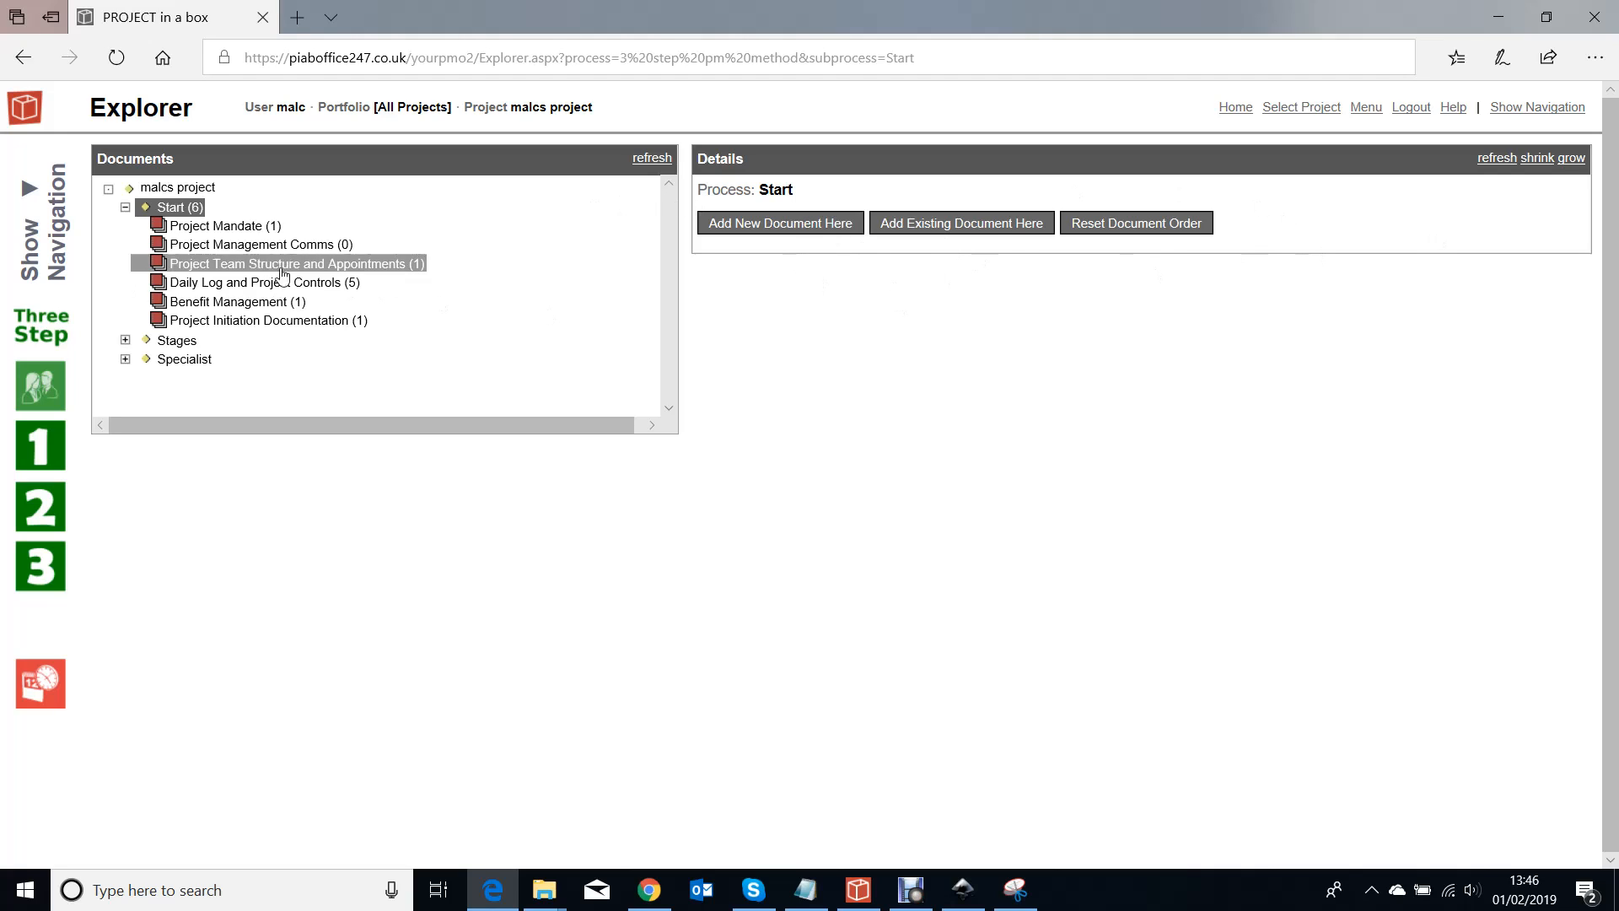
Step: Preview Project Mandate.piabx and look at its advanced file options and version history
{"action": "left_click", "coordinate": [238, 227]}
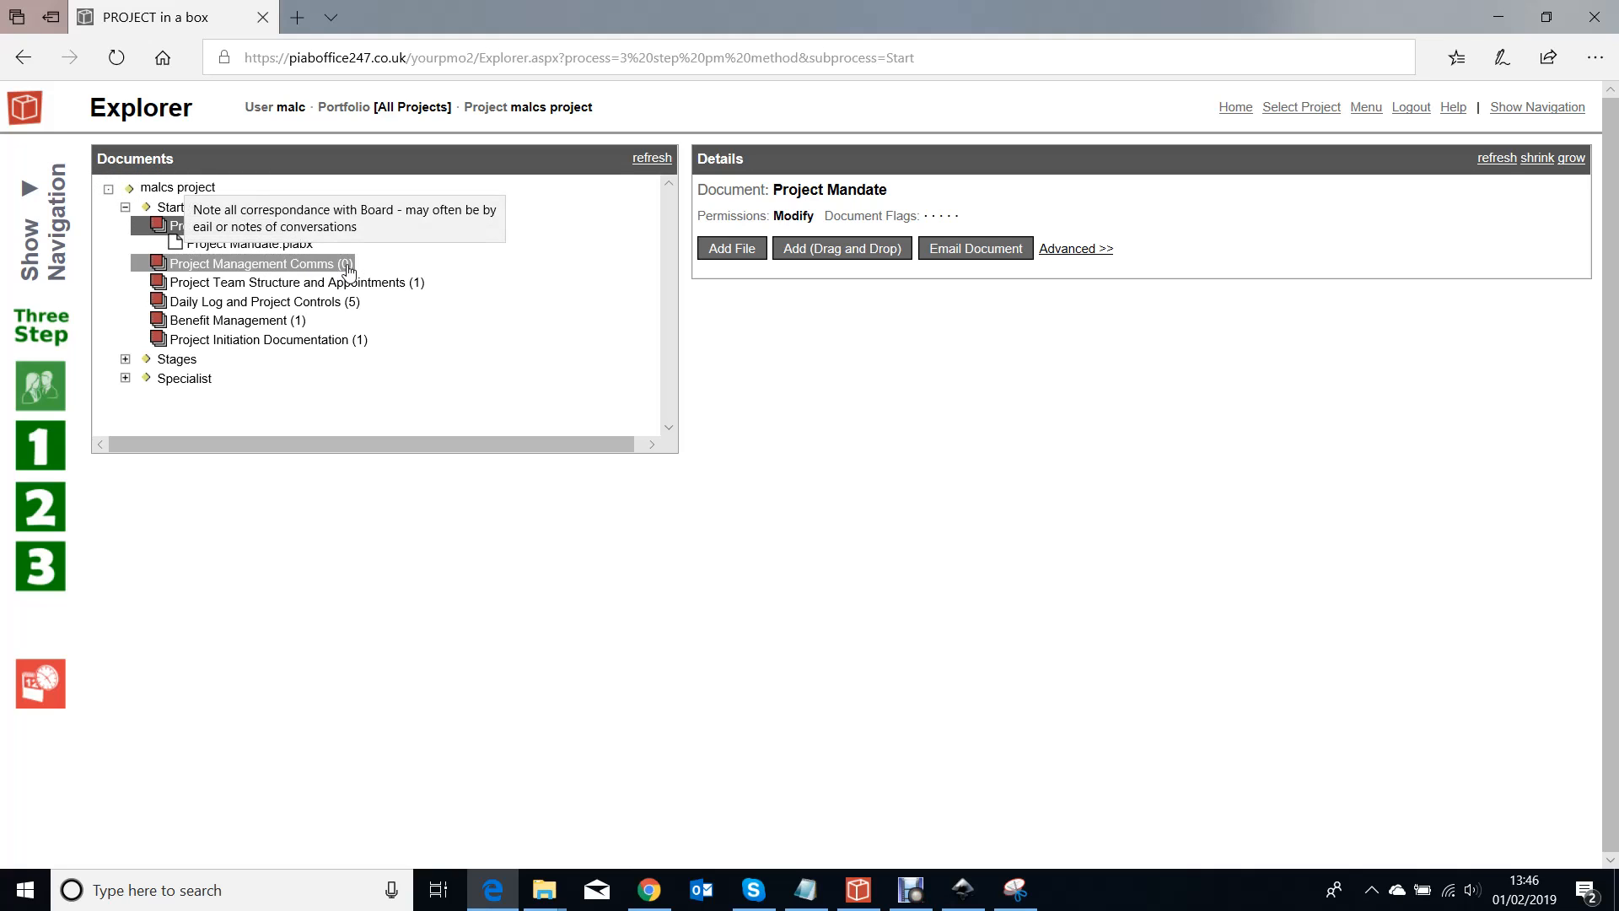
{"action": "left_click", "coordinate": [251, 244]}
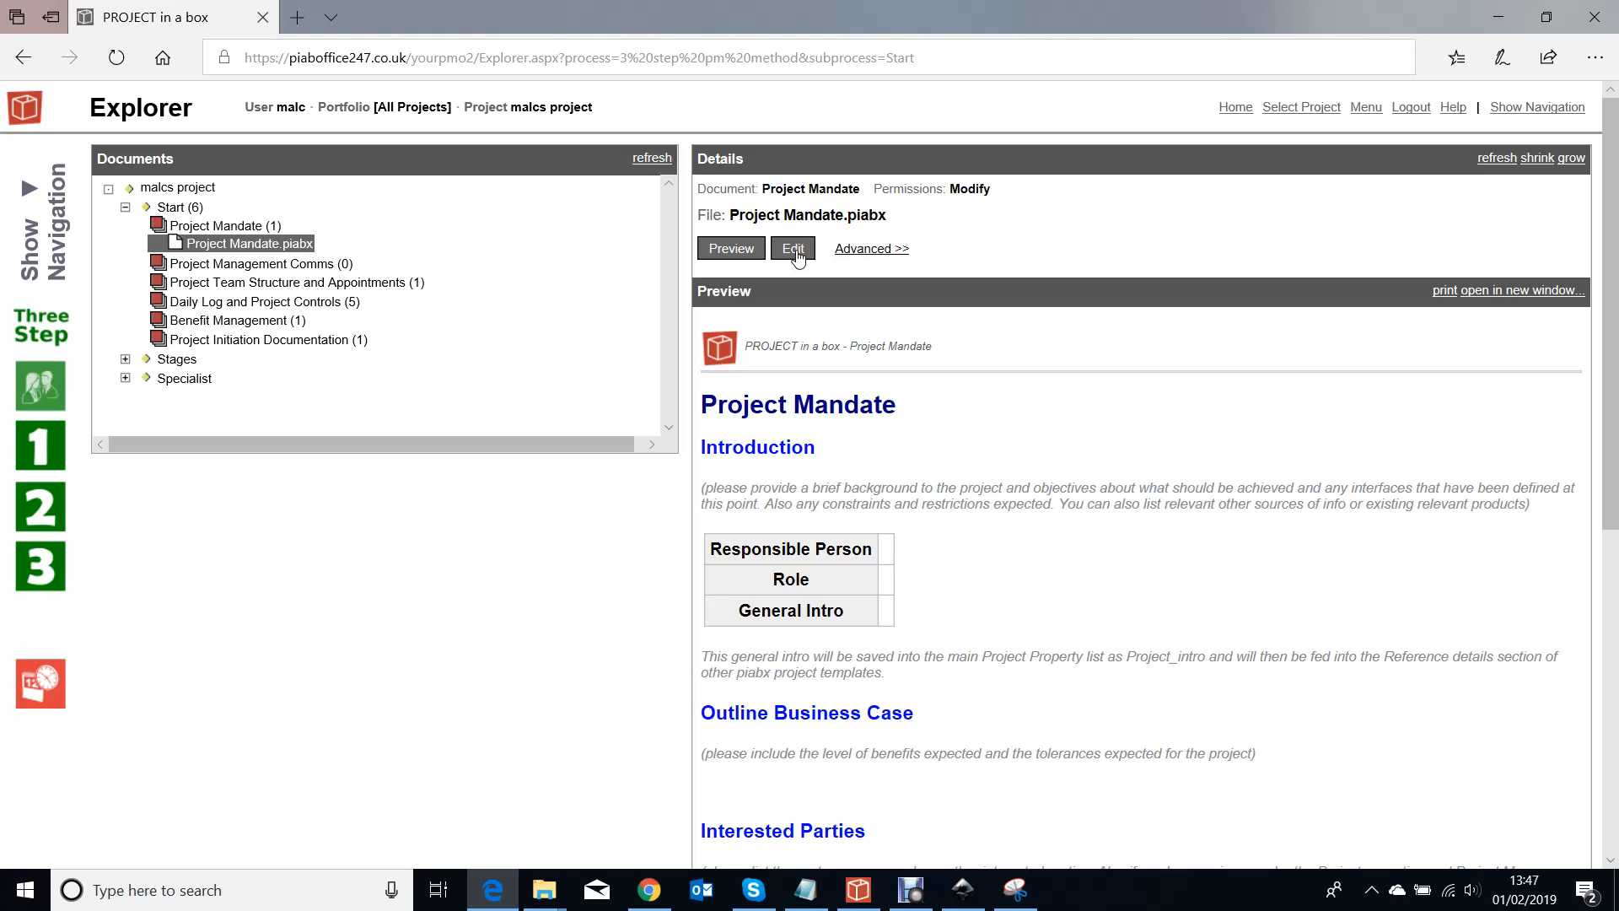
{"action": "left_click", "coordinate": [870, 249]}
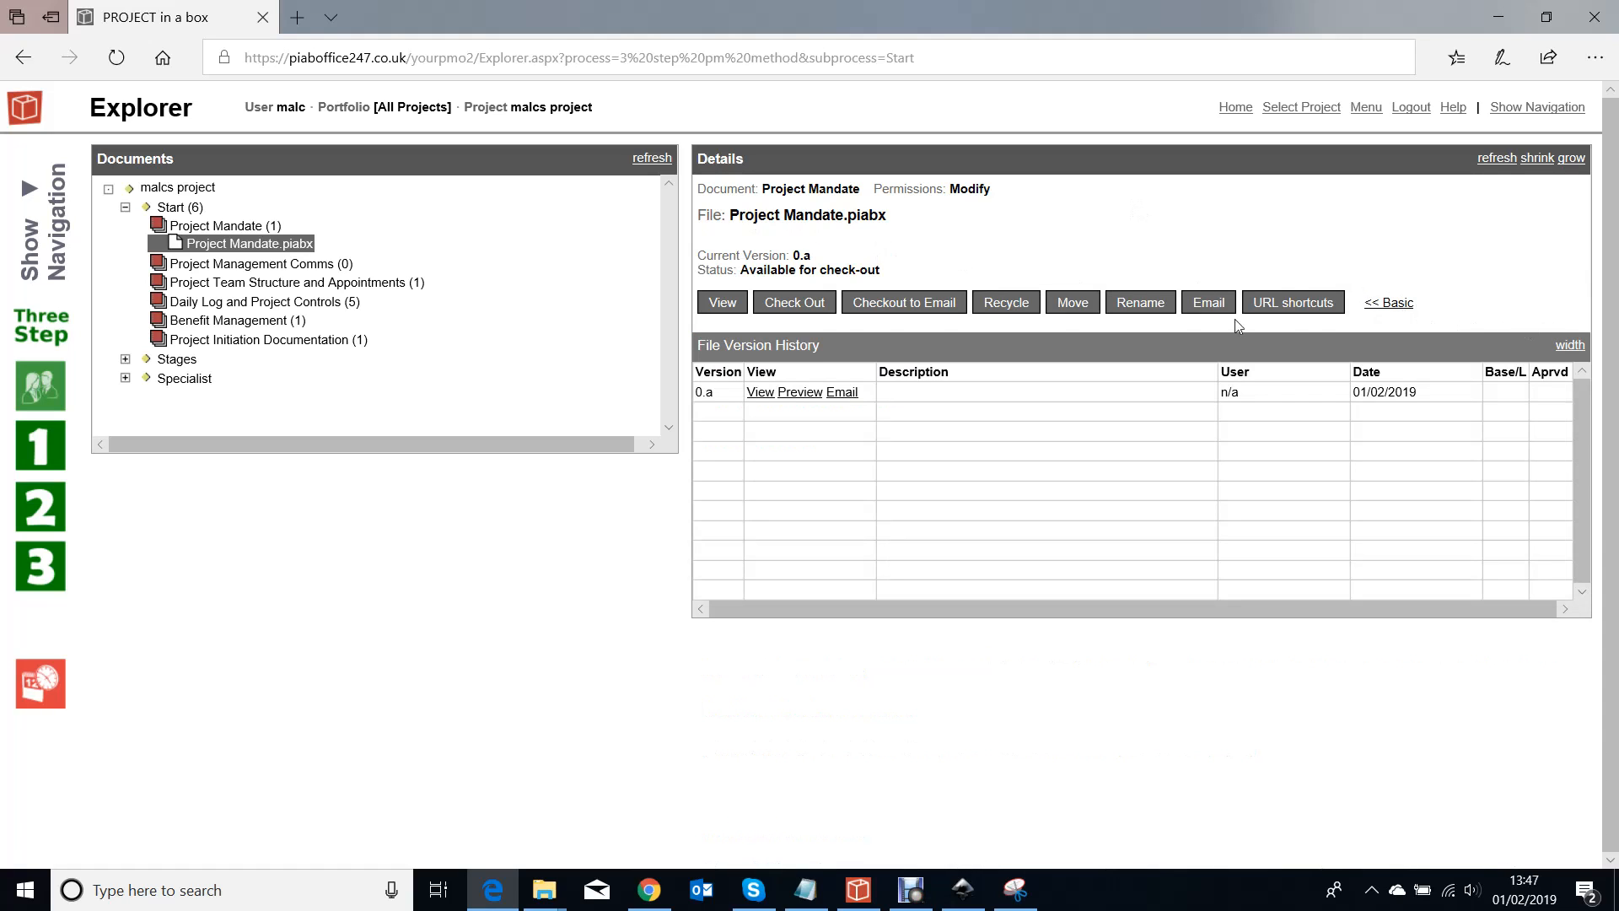
{"action": "left_click", "coordinate": [1375, 308]}
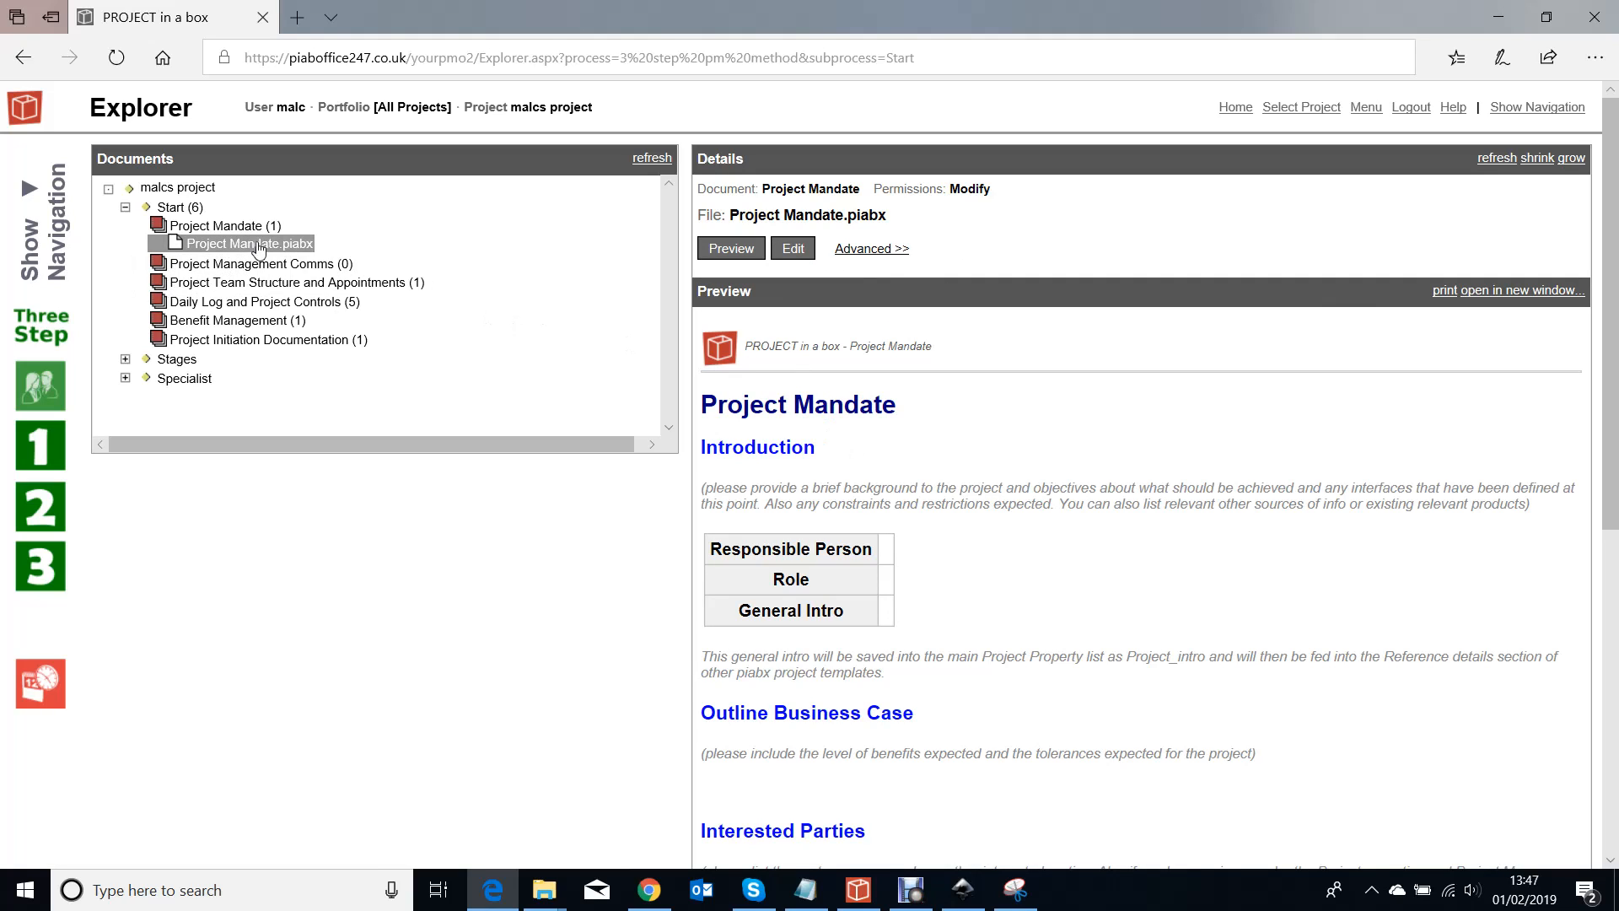
Step: Preview Project Schedule Risks and Issues.spn under Daily Log and Project Controls, from its tasks down to the issues
{"action": "left_click", "coordinate": [278, 302]}
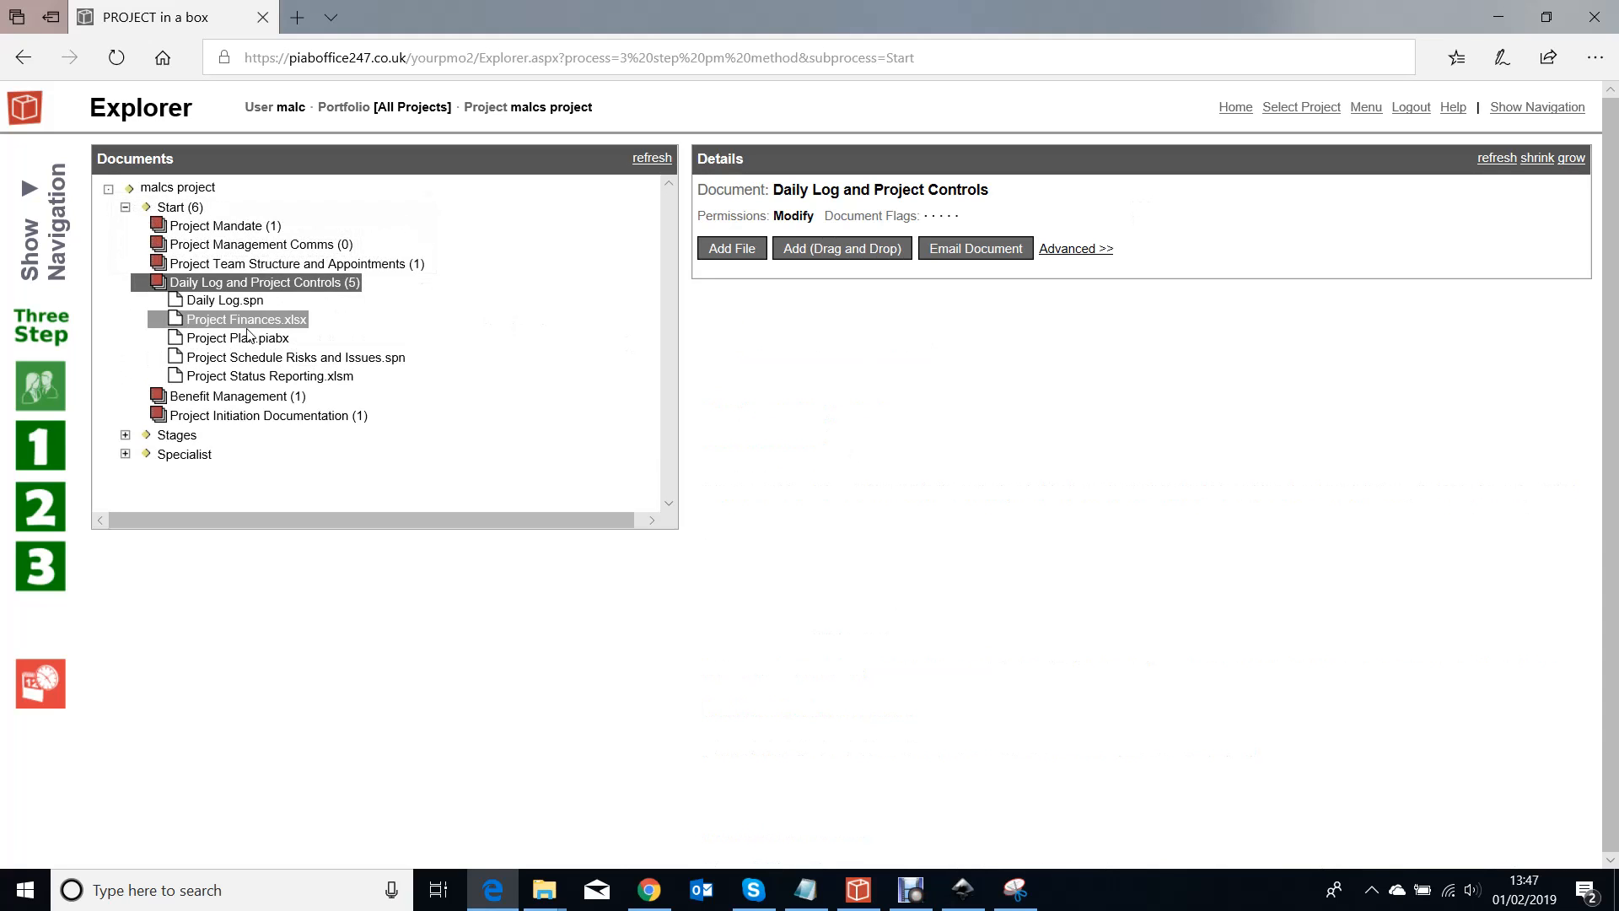
{"action": "left_click", "coordinate": [266, 358]}
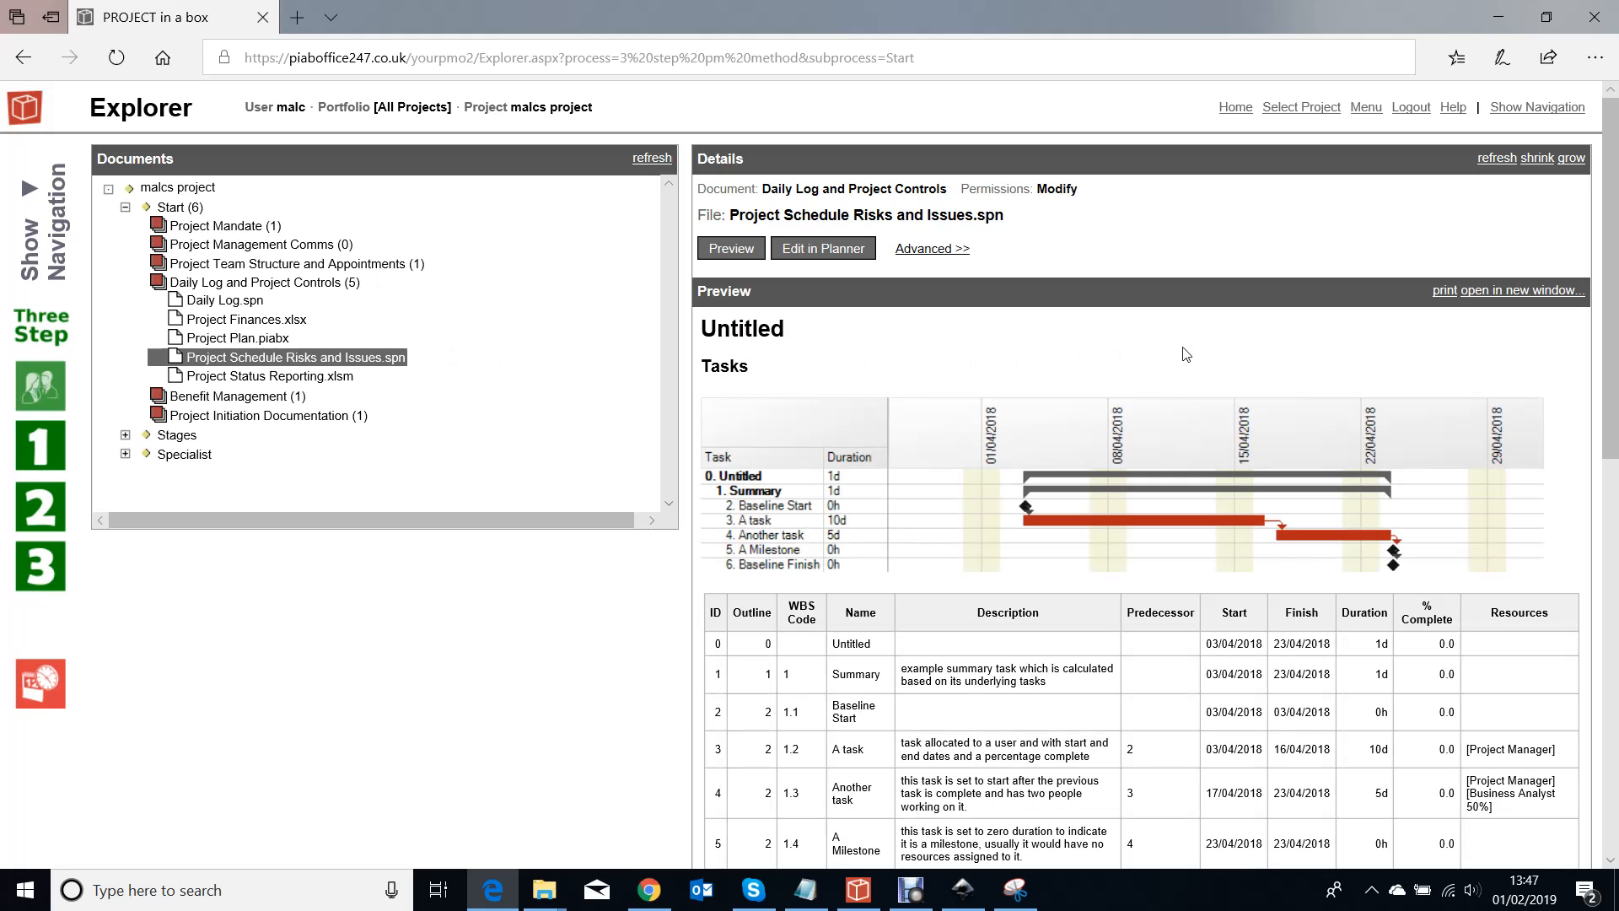
{"action": "scroll", "coordinate": [1185, 354], "scroll_direction": "down", "scroll_amount": 10}
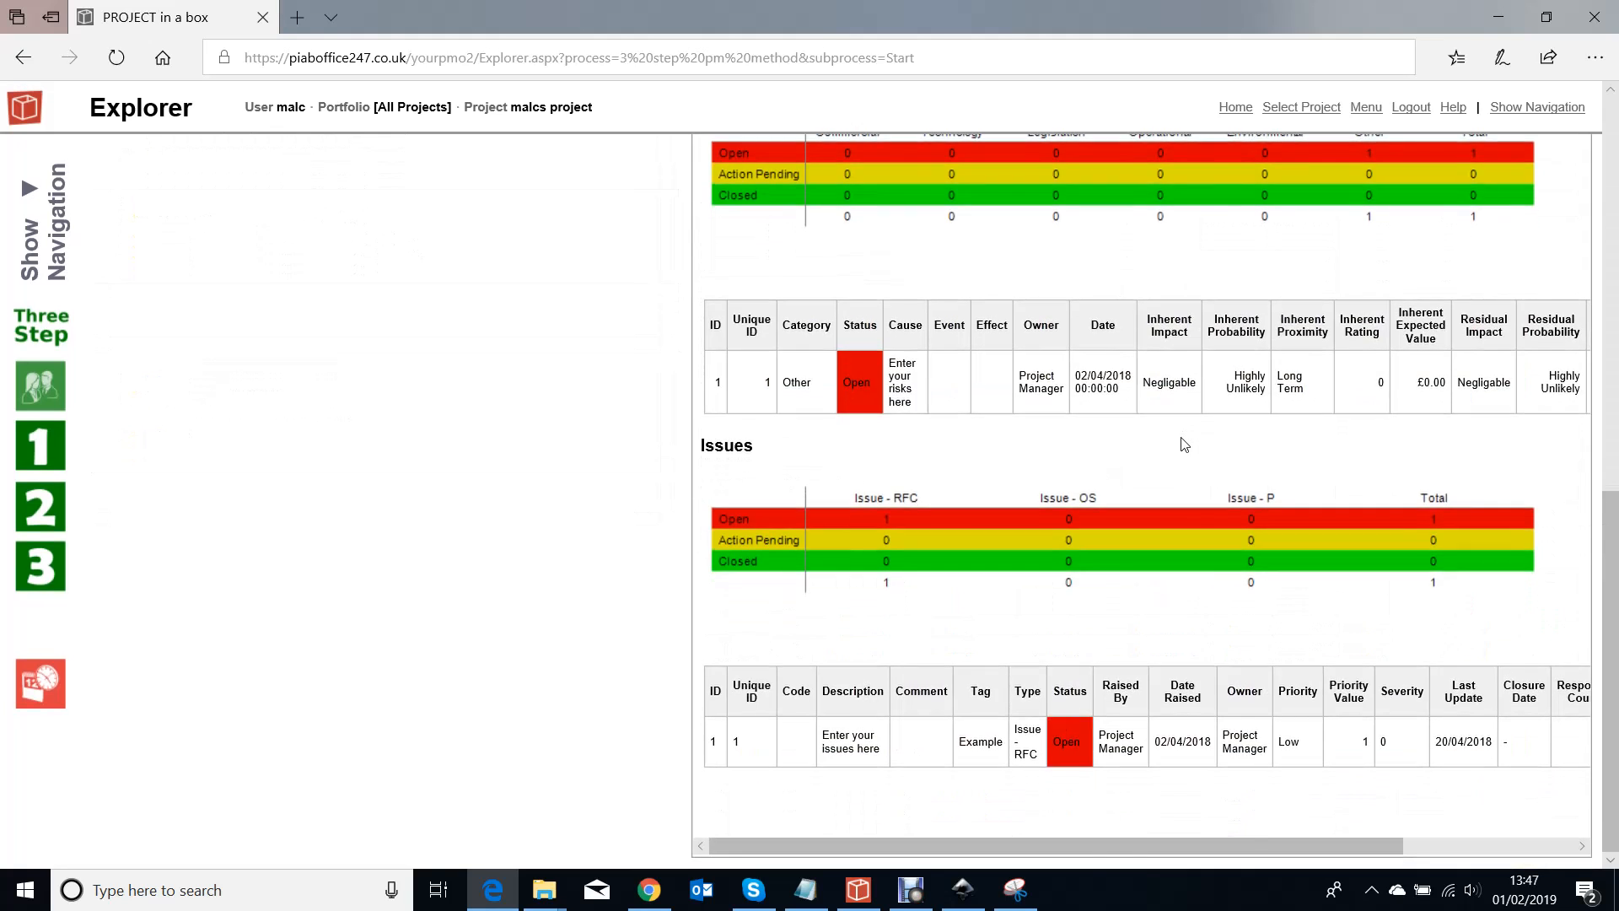
{"action": "scroll", "coordinate": [1181, 438], "scroll_direction": "up", "scroll_amount": 7}
{"action": "scroll", "coordinate": [1178, 431], "scroll_direction": "up", "scroll_amount": 3}
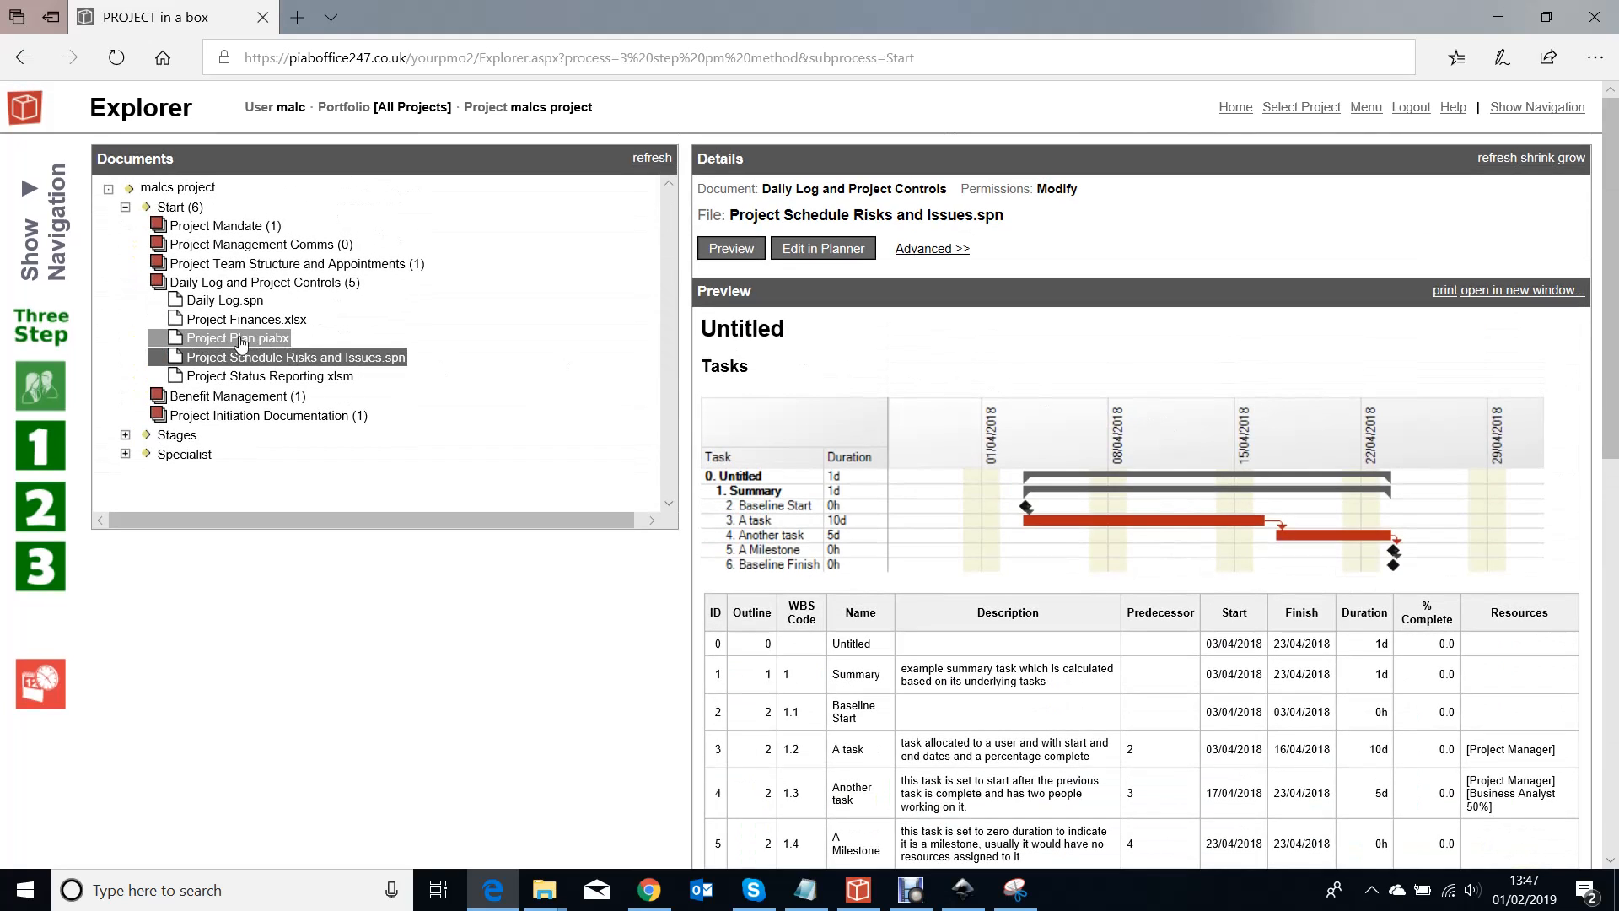
Step: Preview the Project Finances.xlsx spreadsheet, including its financial analysis chart
{"action": "left_click", "coordinate": [253, 325]}
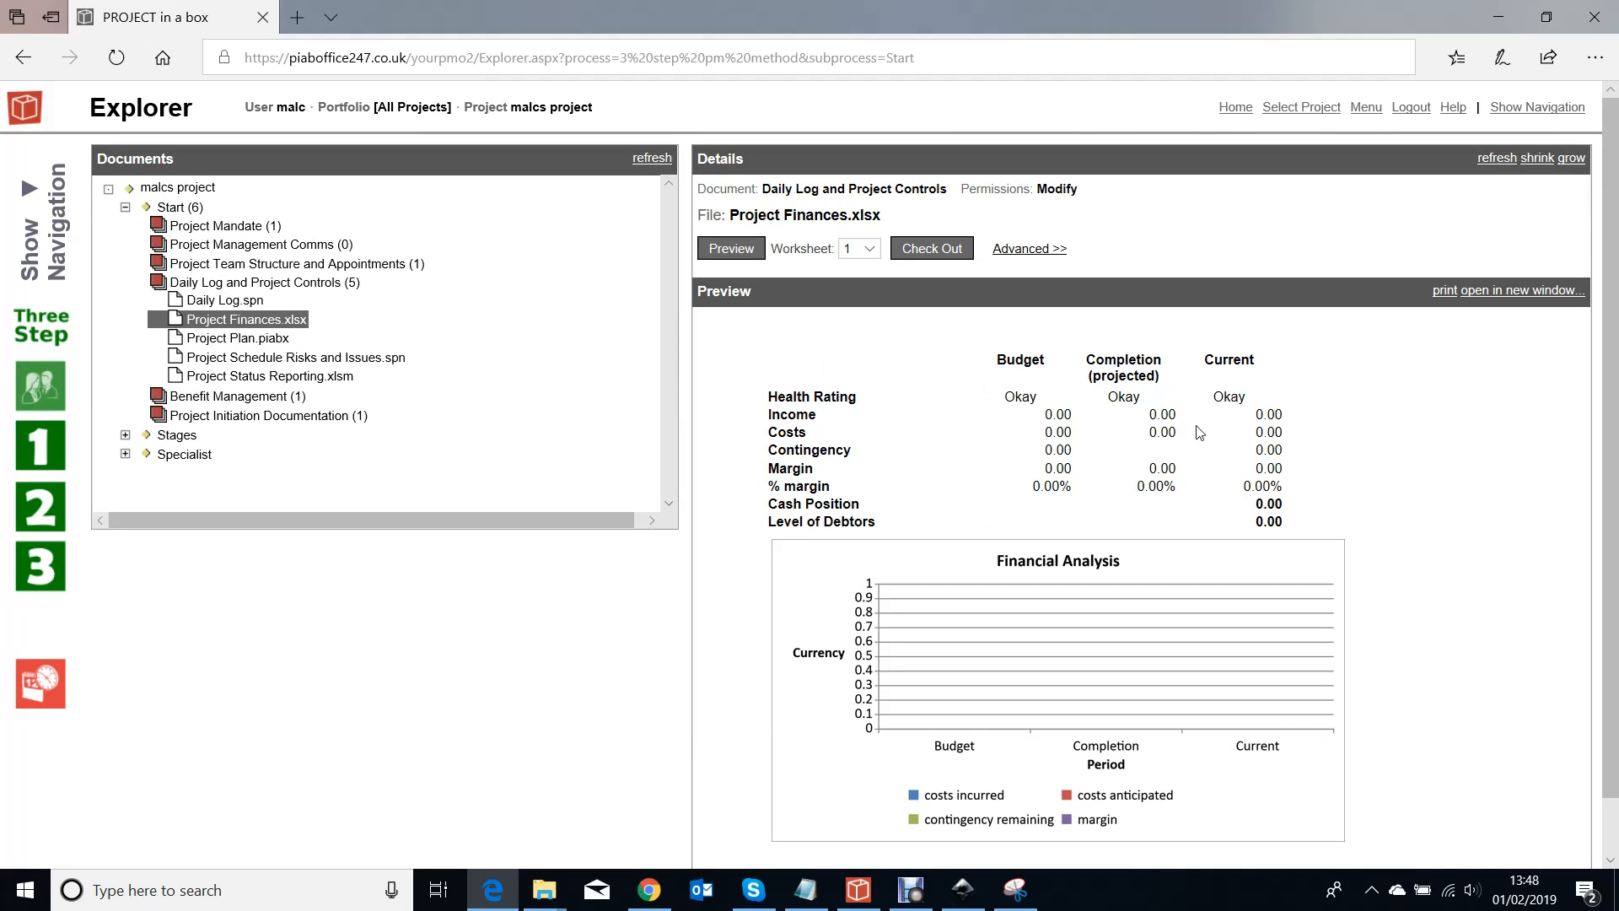
{"action": "scroll", "coordinate": [1203, 431], "scroll_direction": "down", "scroll_amount": 1}
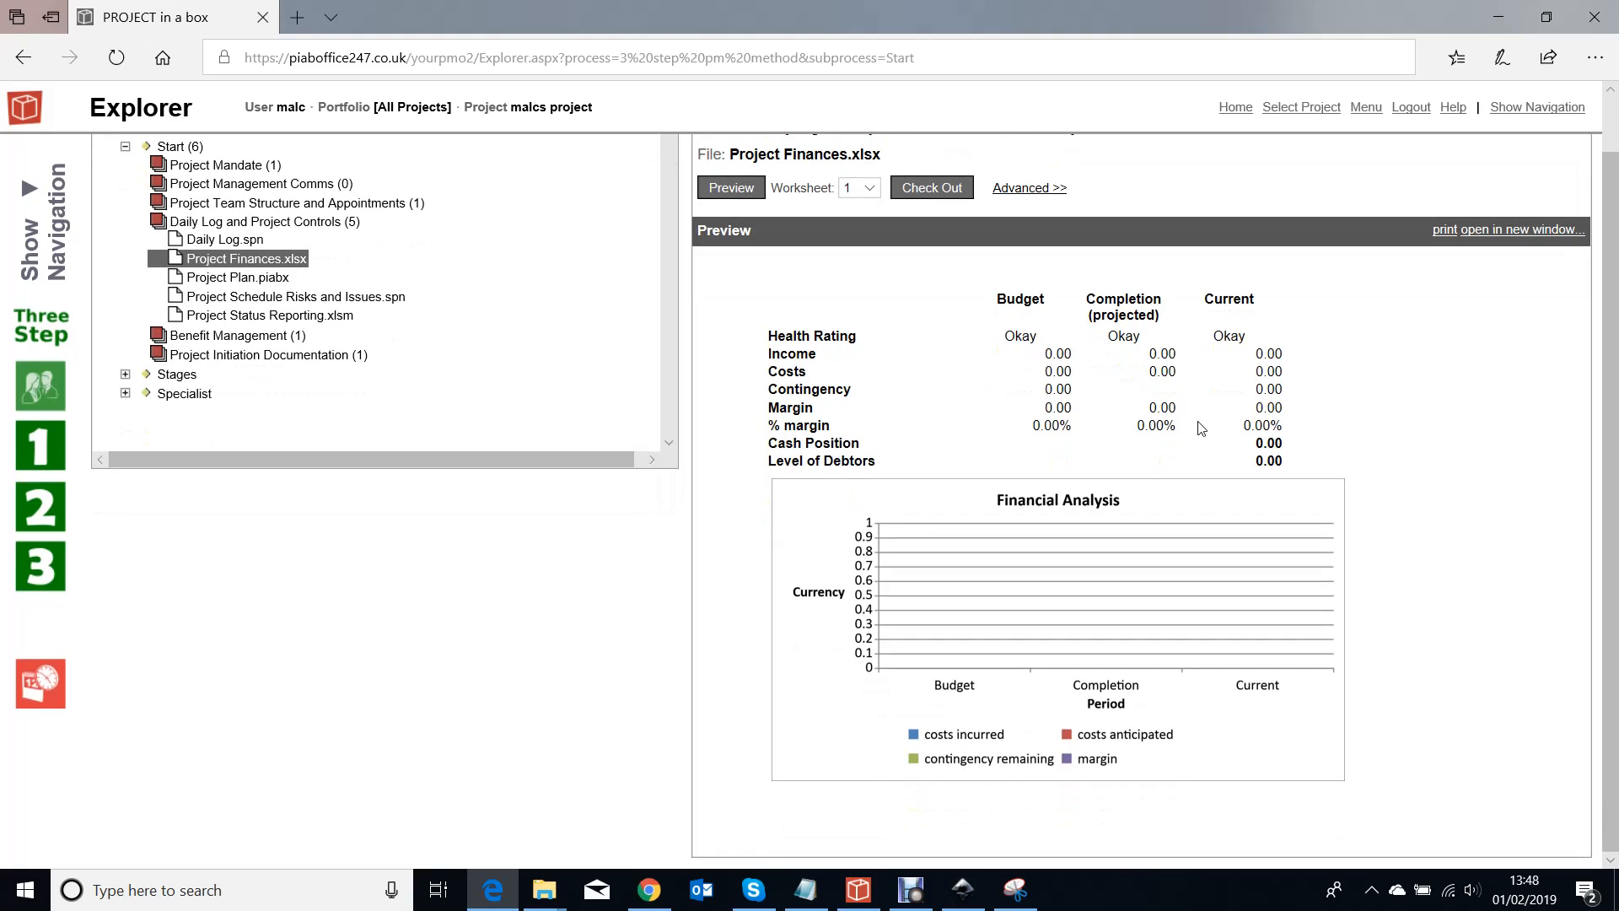
{"action": "scroll", "coordinate": [1203, 431], "scroll_direction": "up", "scroll_amount": 1}
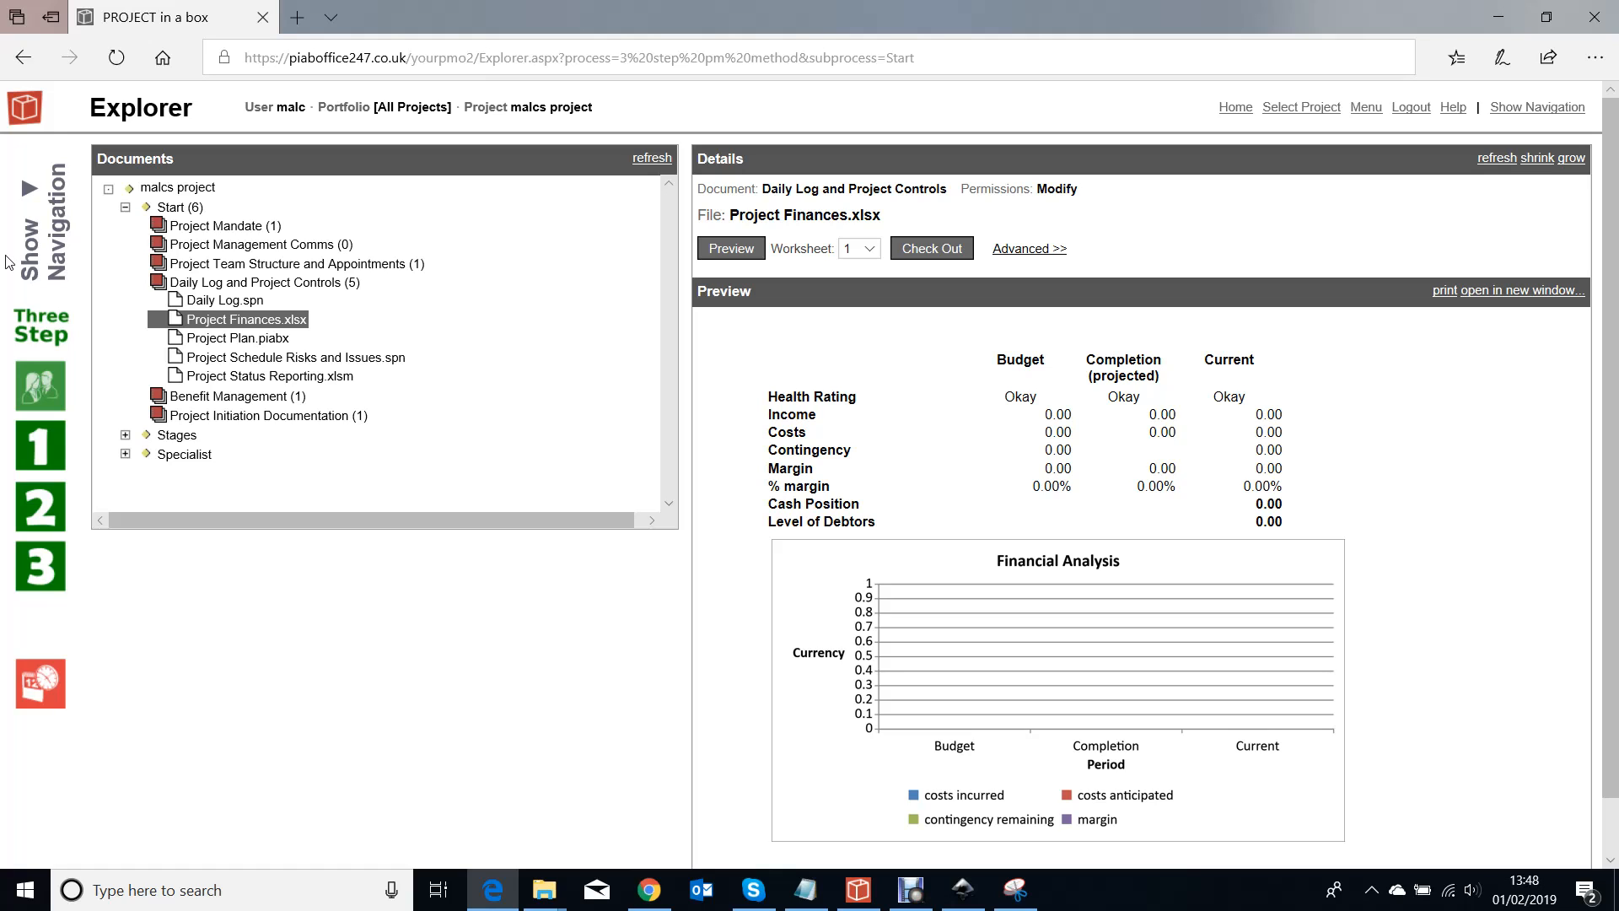
Step: Upload the work package approval message, Book2, test and website files from the example files folder to Project Management Comms
{"action": "left_click", "coordinate": [244, 253]}
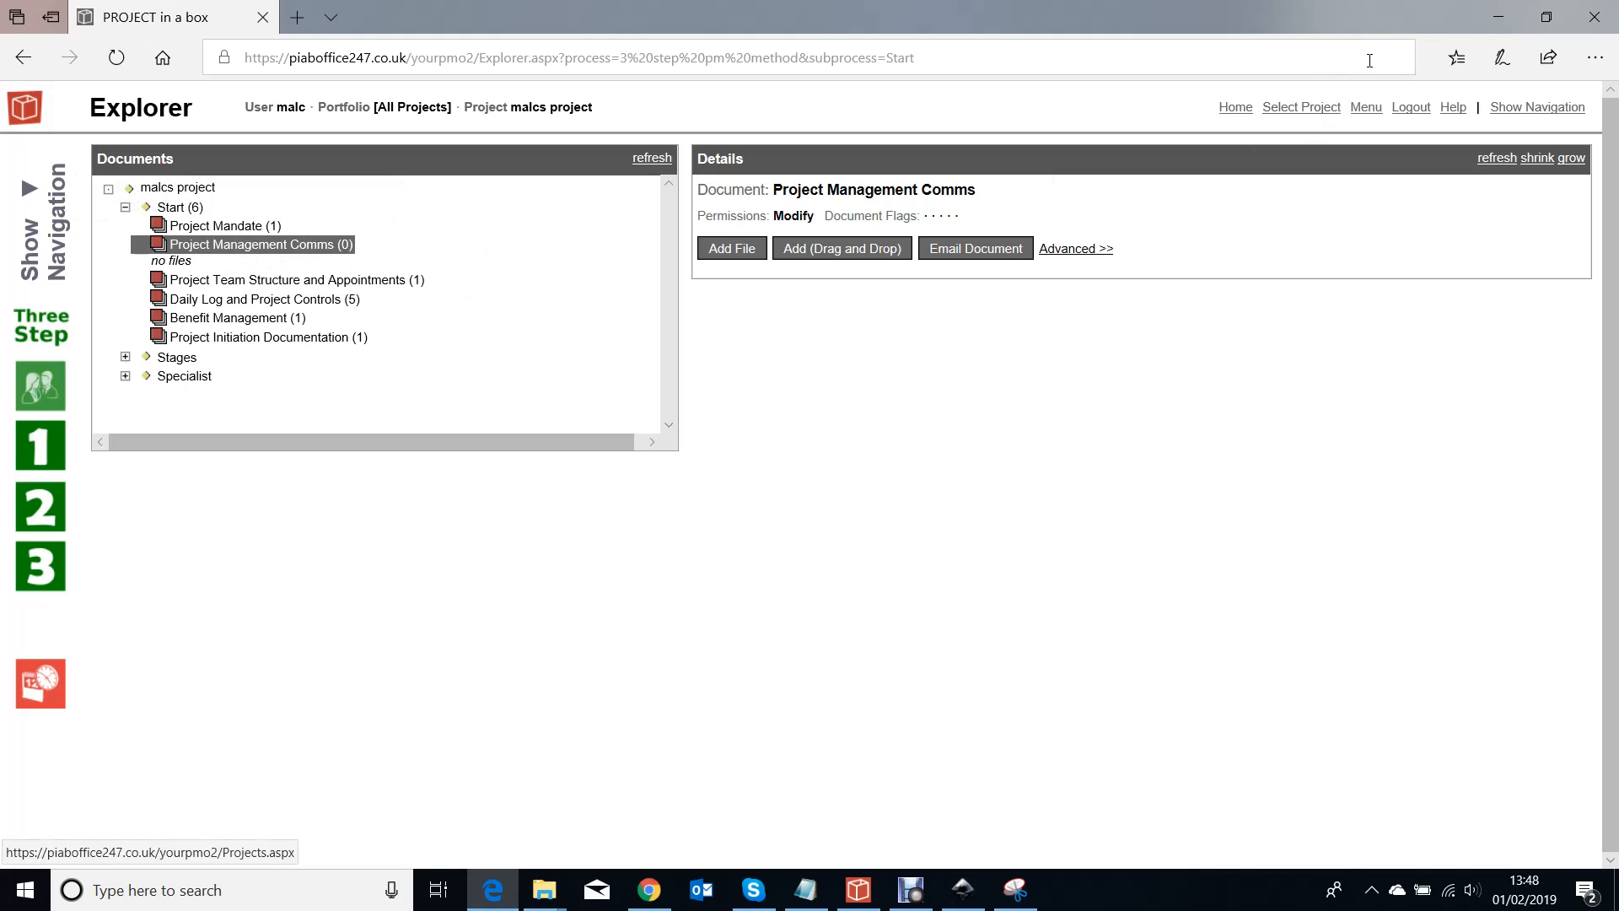
{"action": "left_click", "coordinate": [1544, 16]}
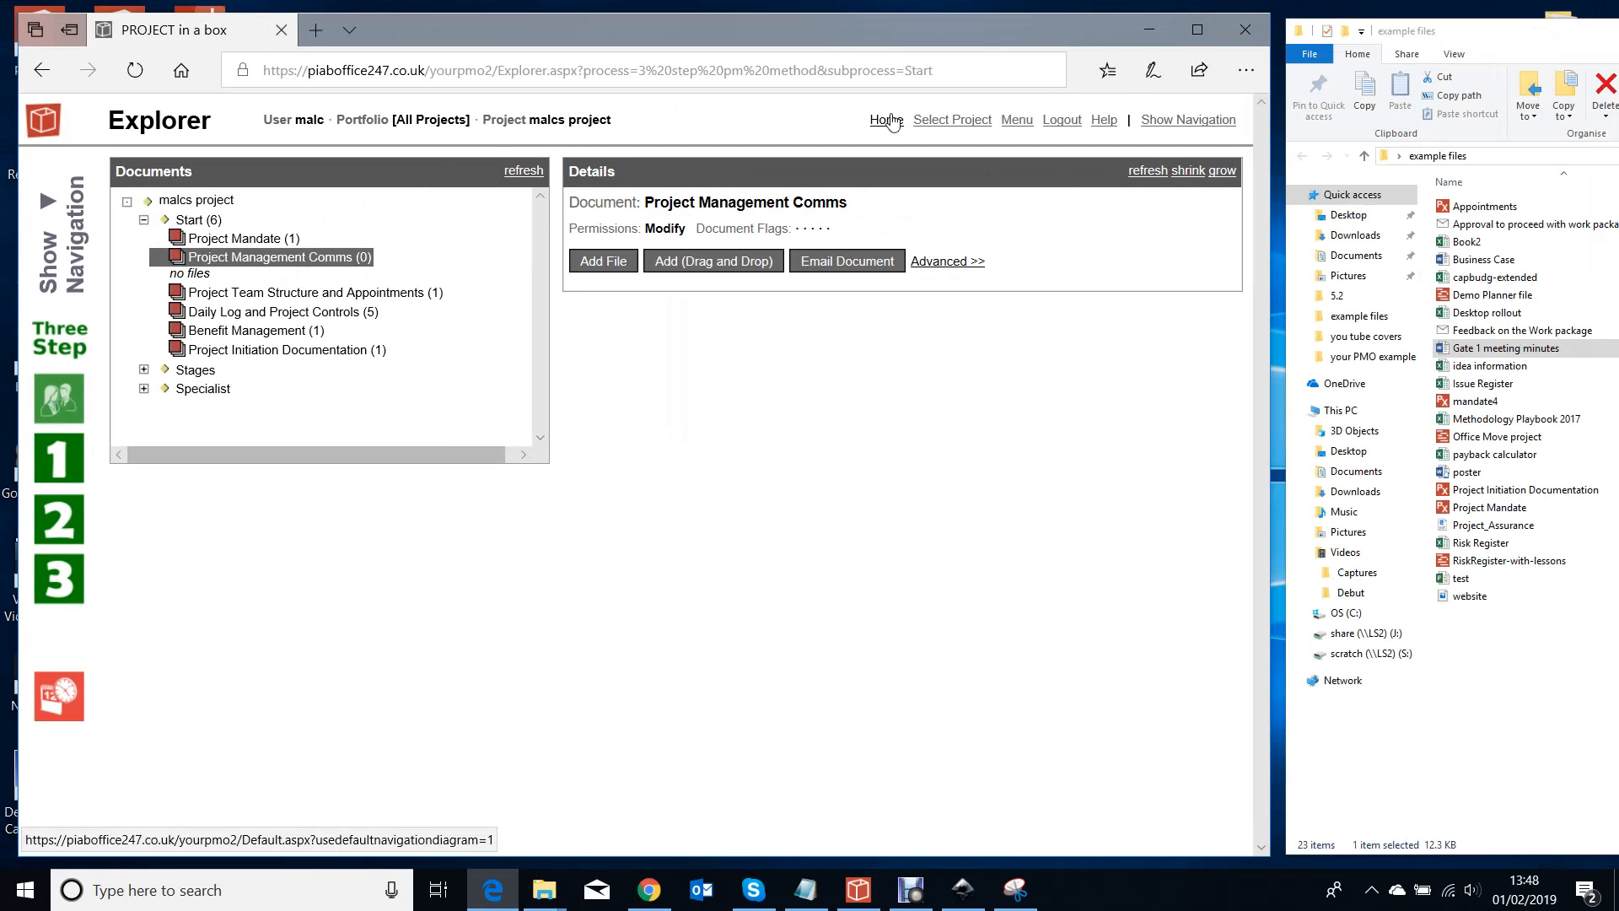
{"action": "left_click", "coordinate": [700, 272]}
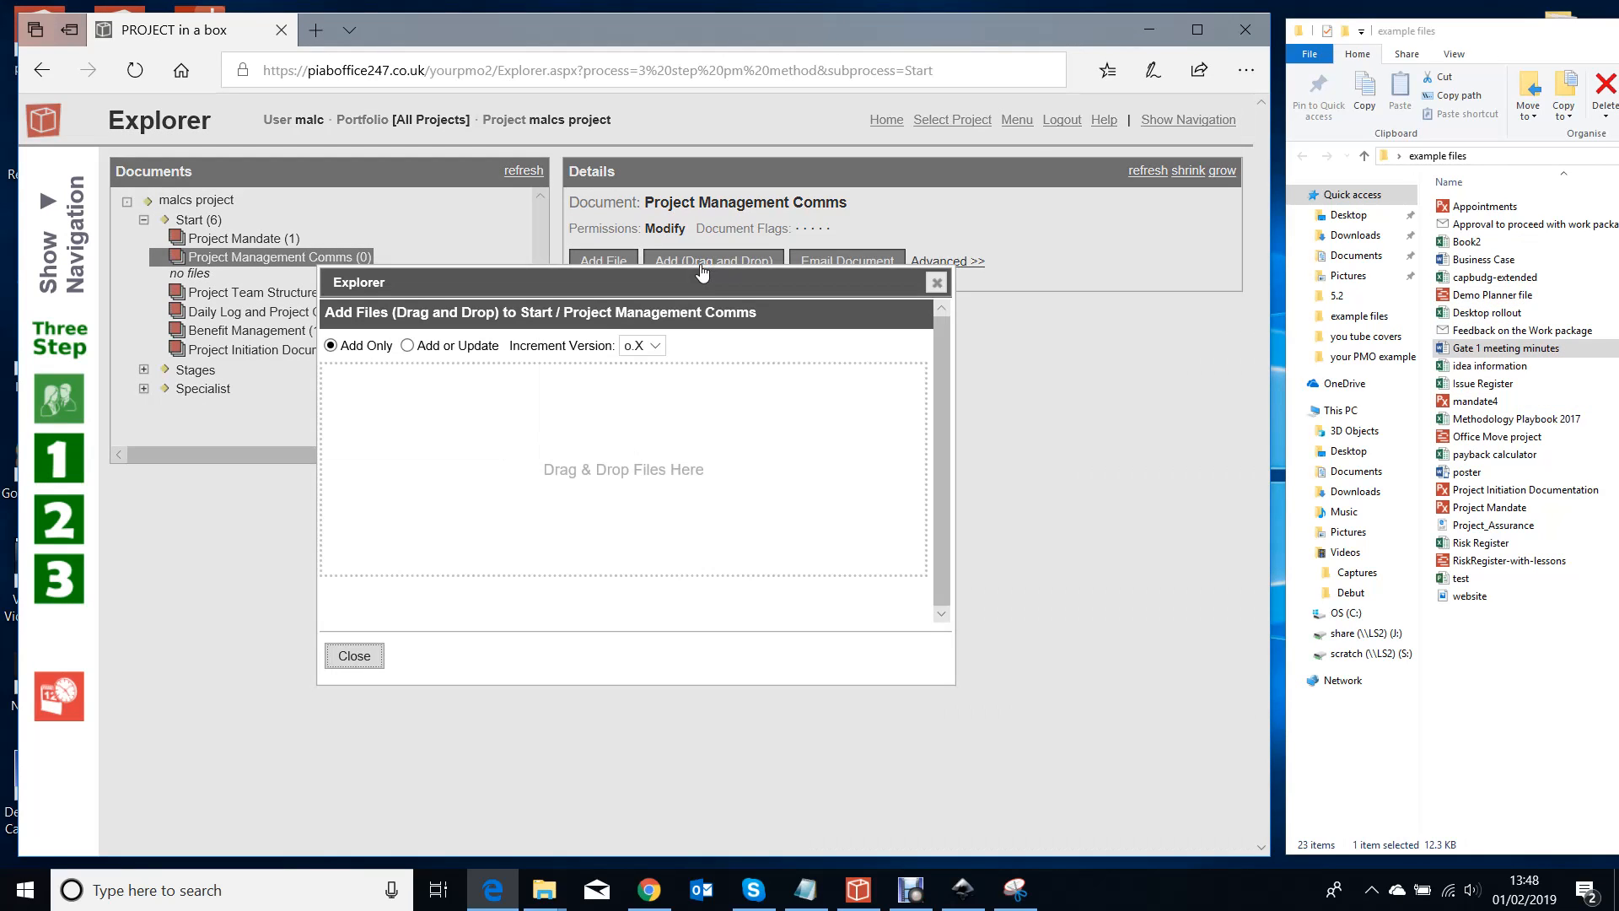
{"action": "left_click", "coordinate": [1485, 226]}
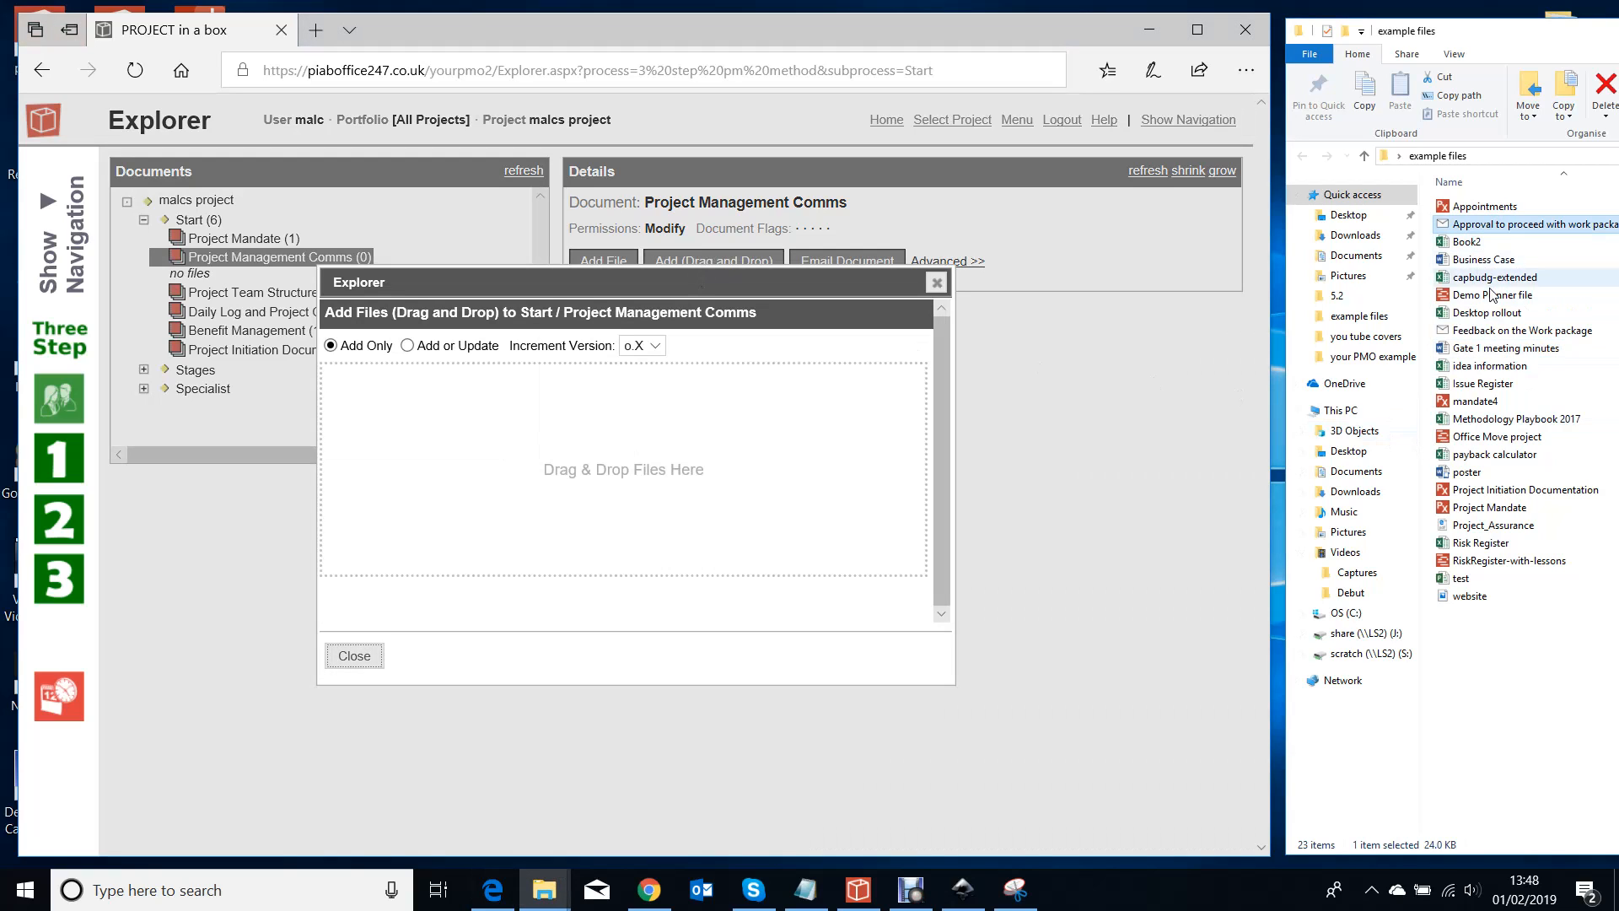
{"action": "left_click", "coordinate": [1475, 242], "text": "ctrl"}
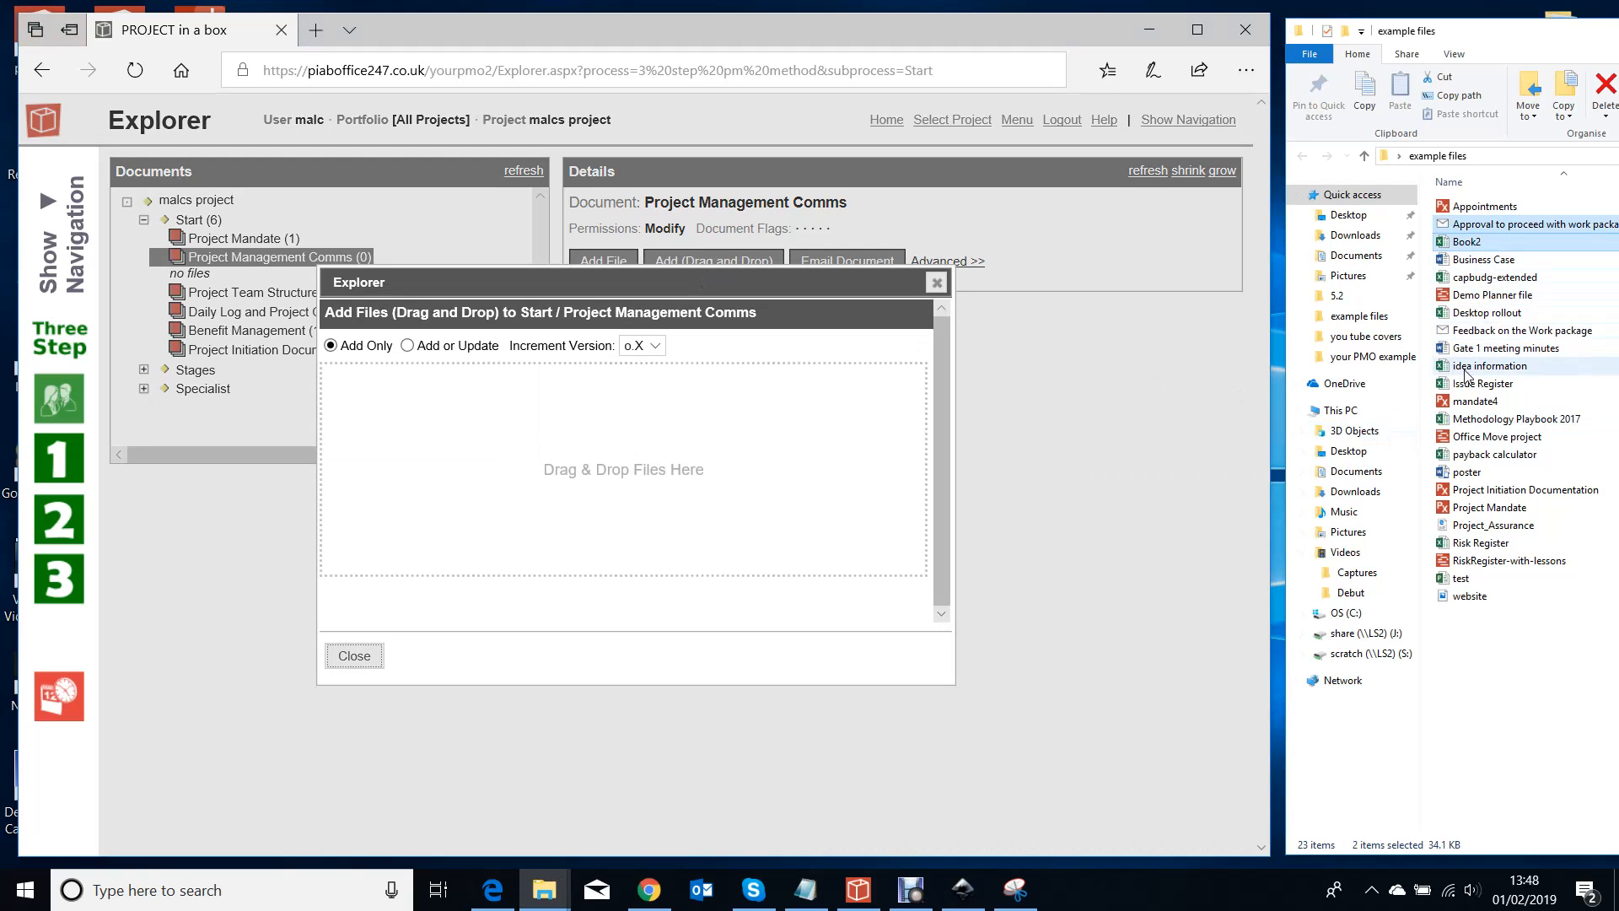
{"action": "left_click", "coordinate": [1467, 596], "text": "ctrl"}
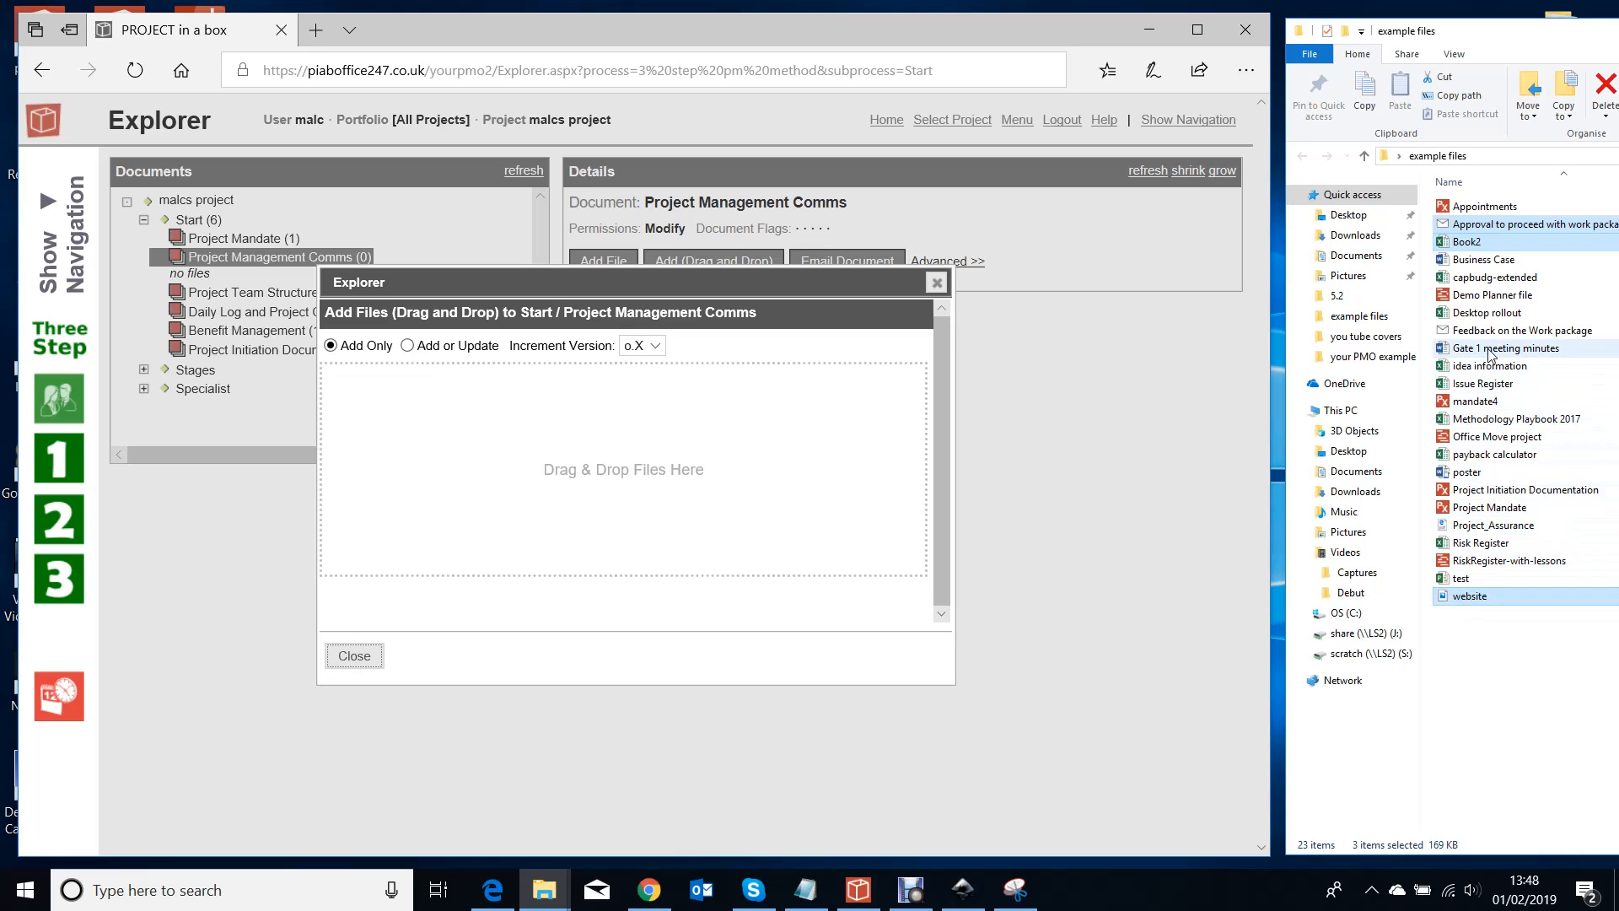
{"action": "left_click", "coordinate": [1481, 574], "text": "ctrl"}
{"action": "left_click_drag", "start_coordinate": [1480, 574], "coordinate": [688, 525]}
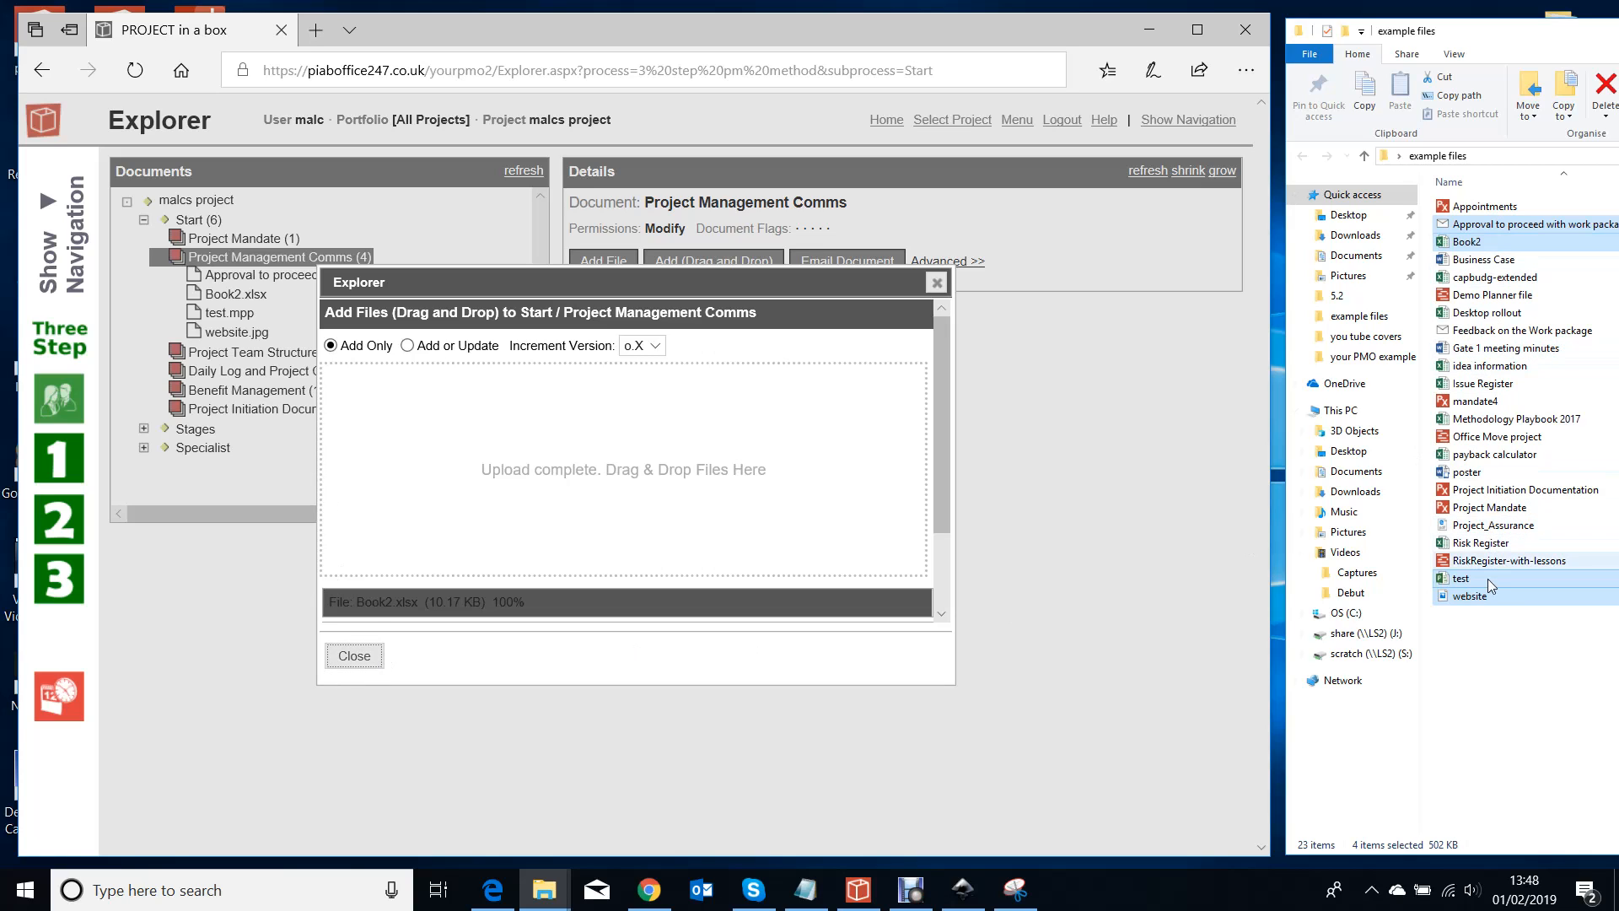
{"action": "left_click", "coordinate": [936, 281]}
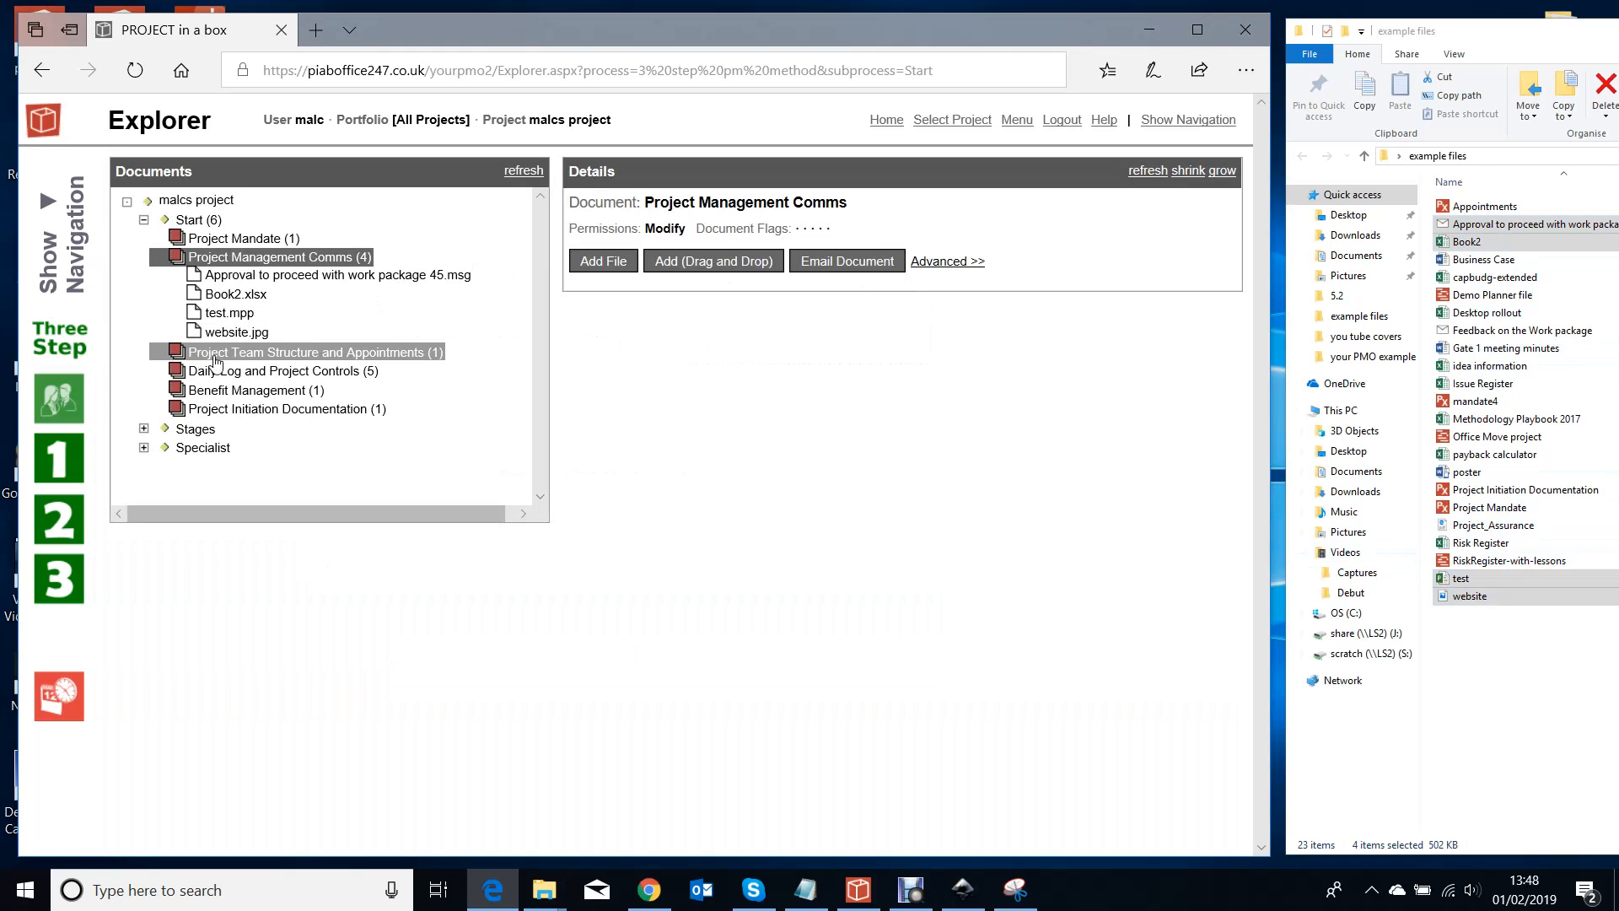
Step: View the uploaded Book2.xlsx, test.mpp and website.jpg in the file details, with the browser window maximized
{"action": "left_click", "coordinate": [256, 296]}
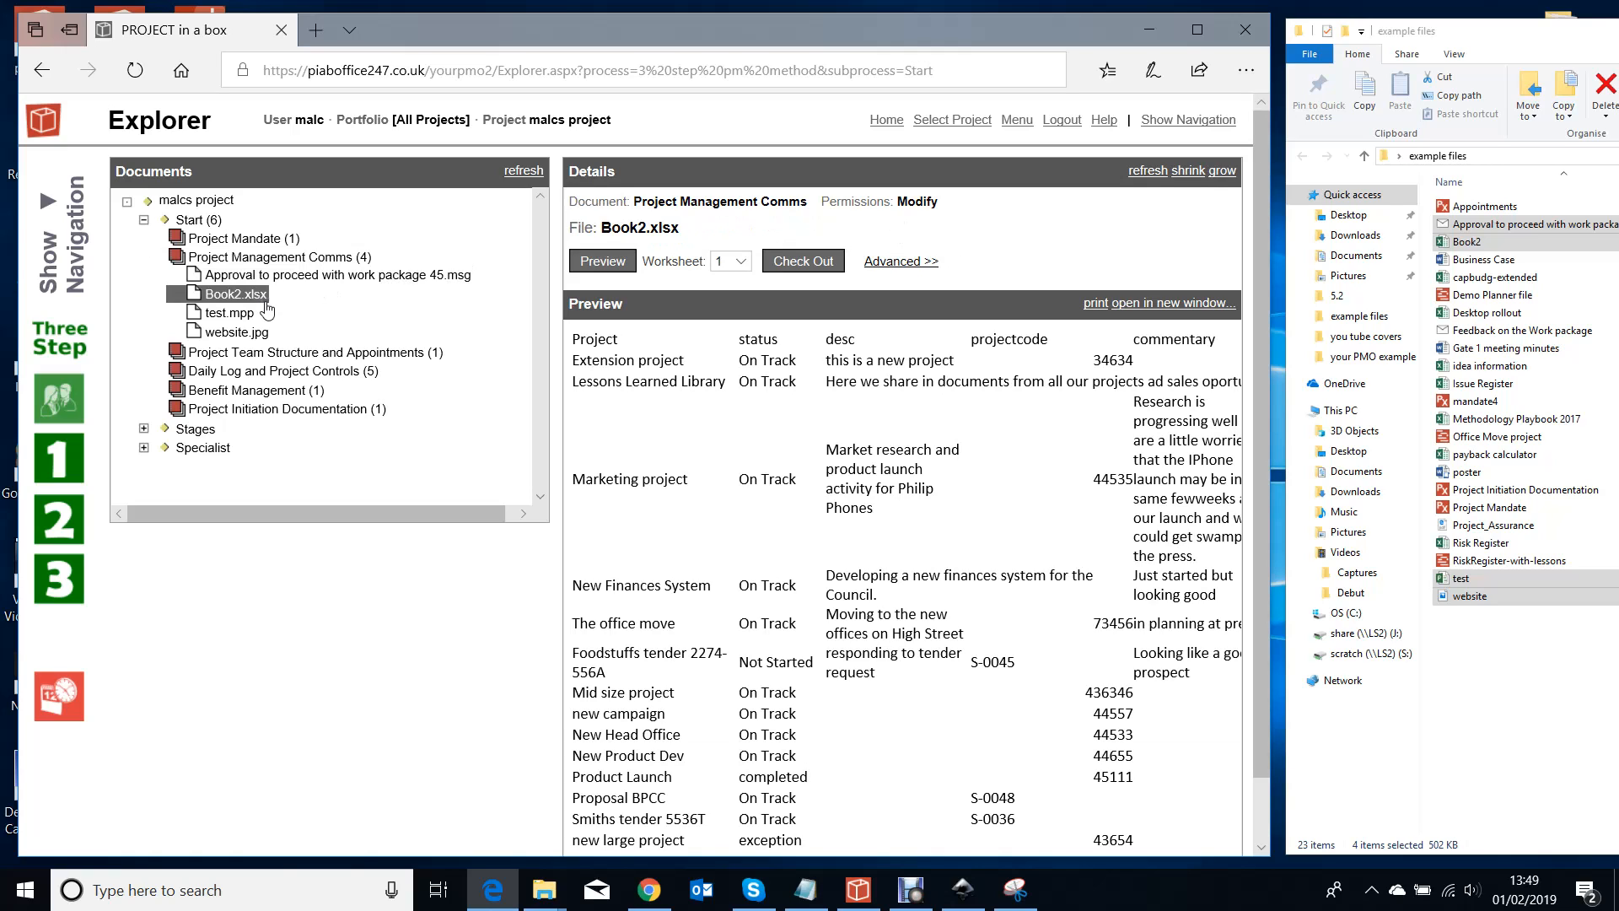
{"action": "left_click", "coordinate": [240, 314]}
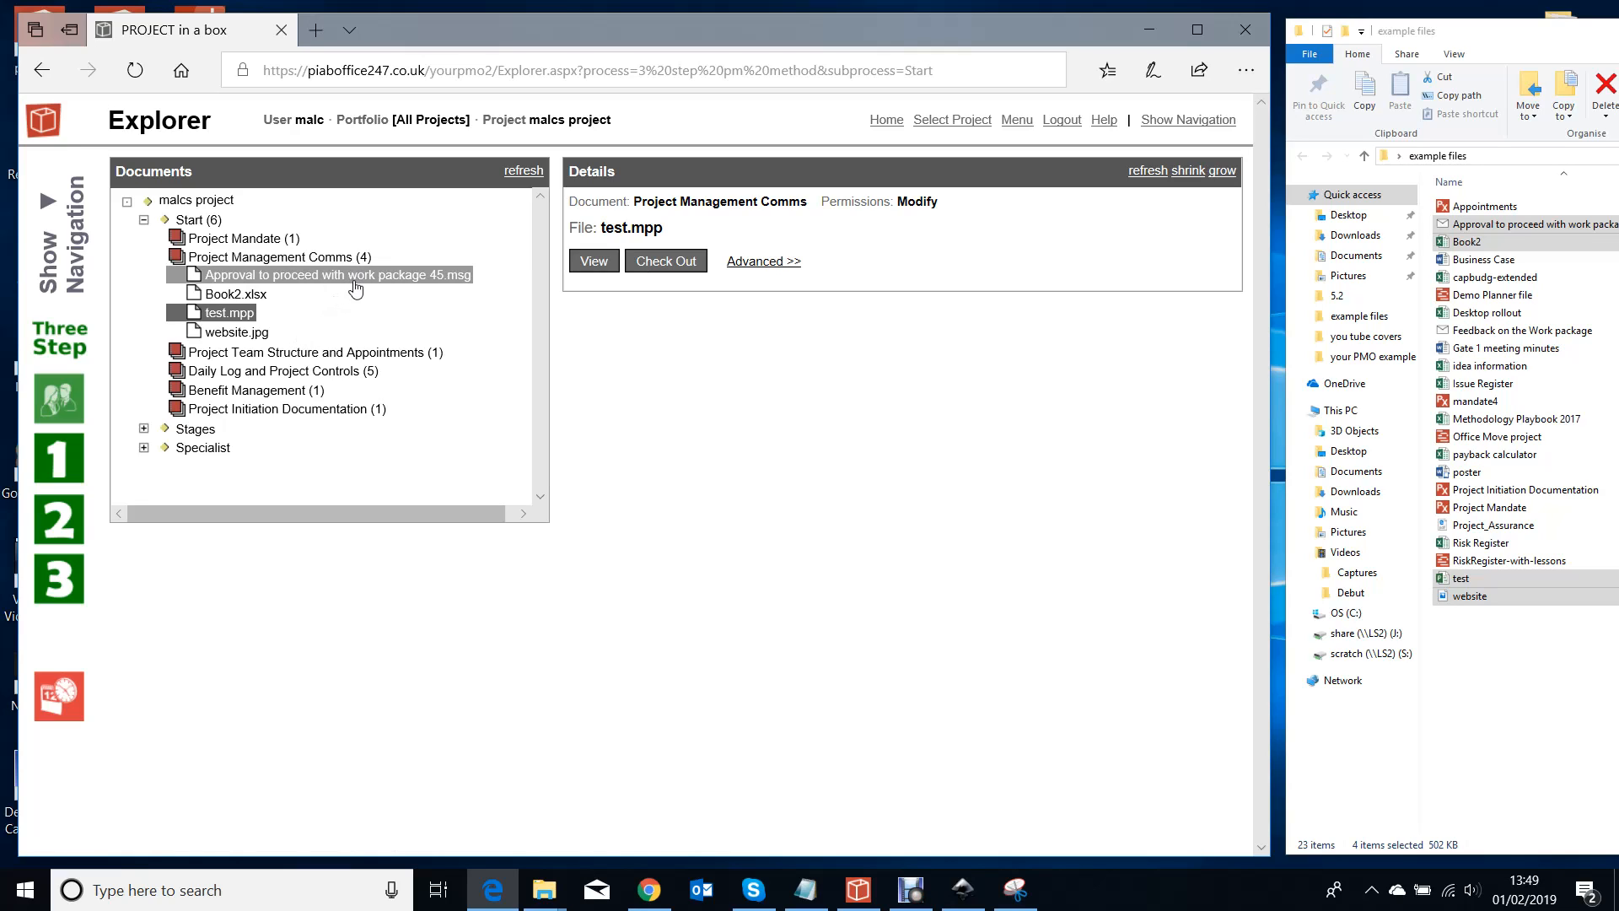
{"action": "left_click", "coordinate": [253, 335]}
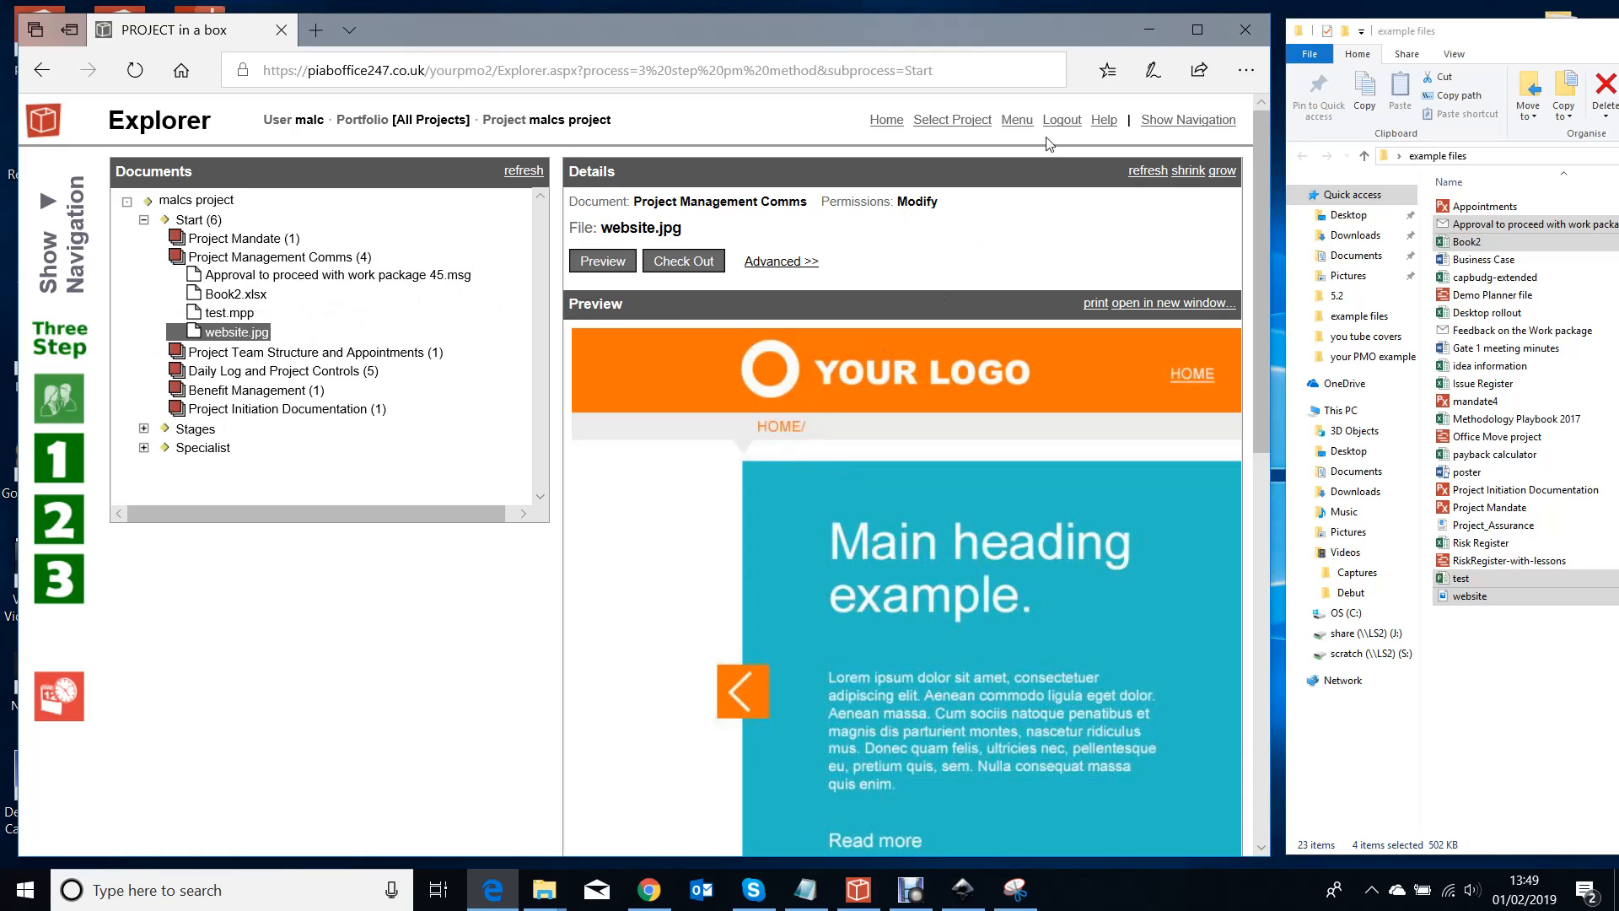
{"action": "left_click", "coordinate": [1198, 30]}
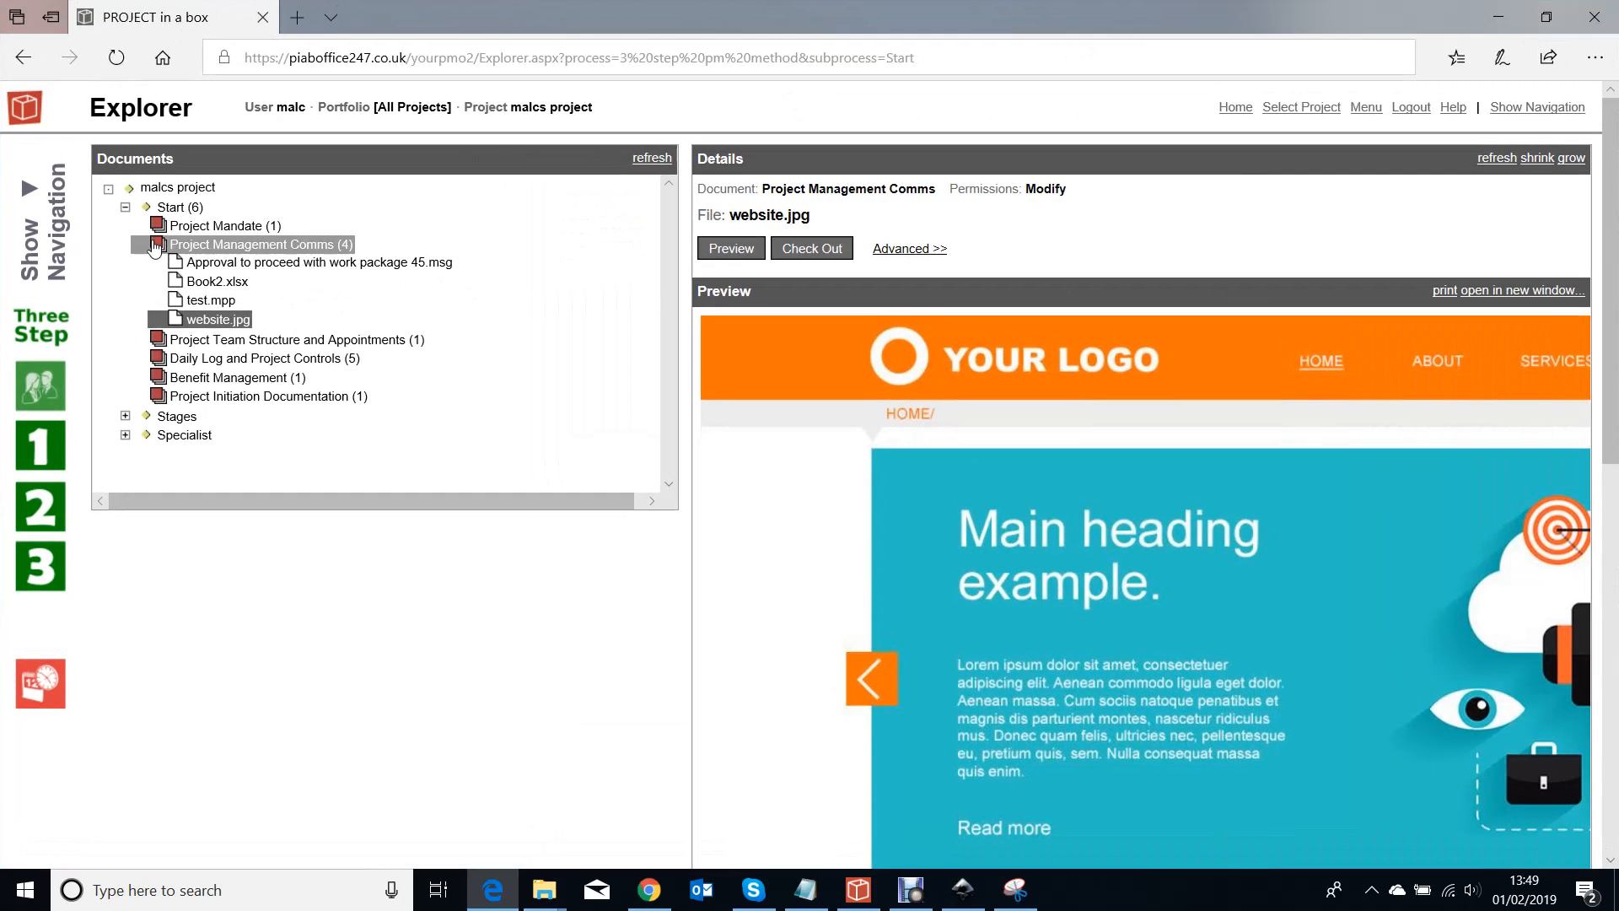
{"action": "left_click", "coordinate": [195, 301]}
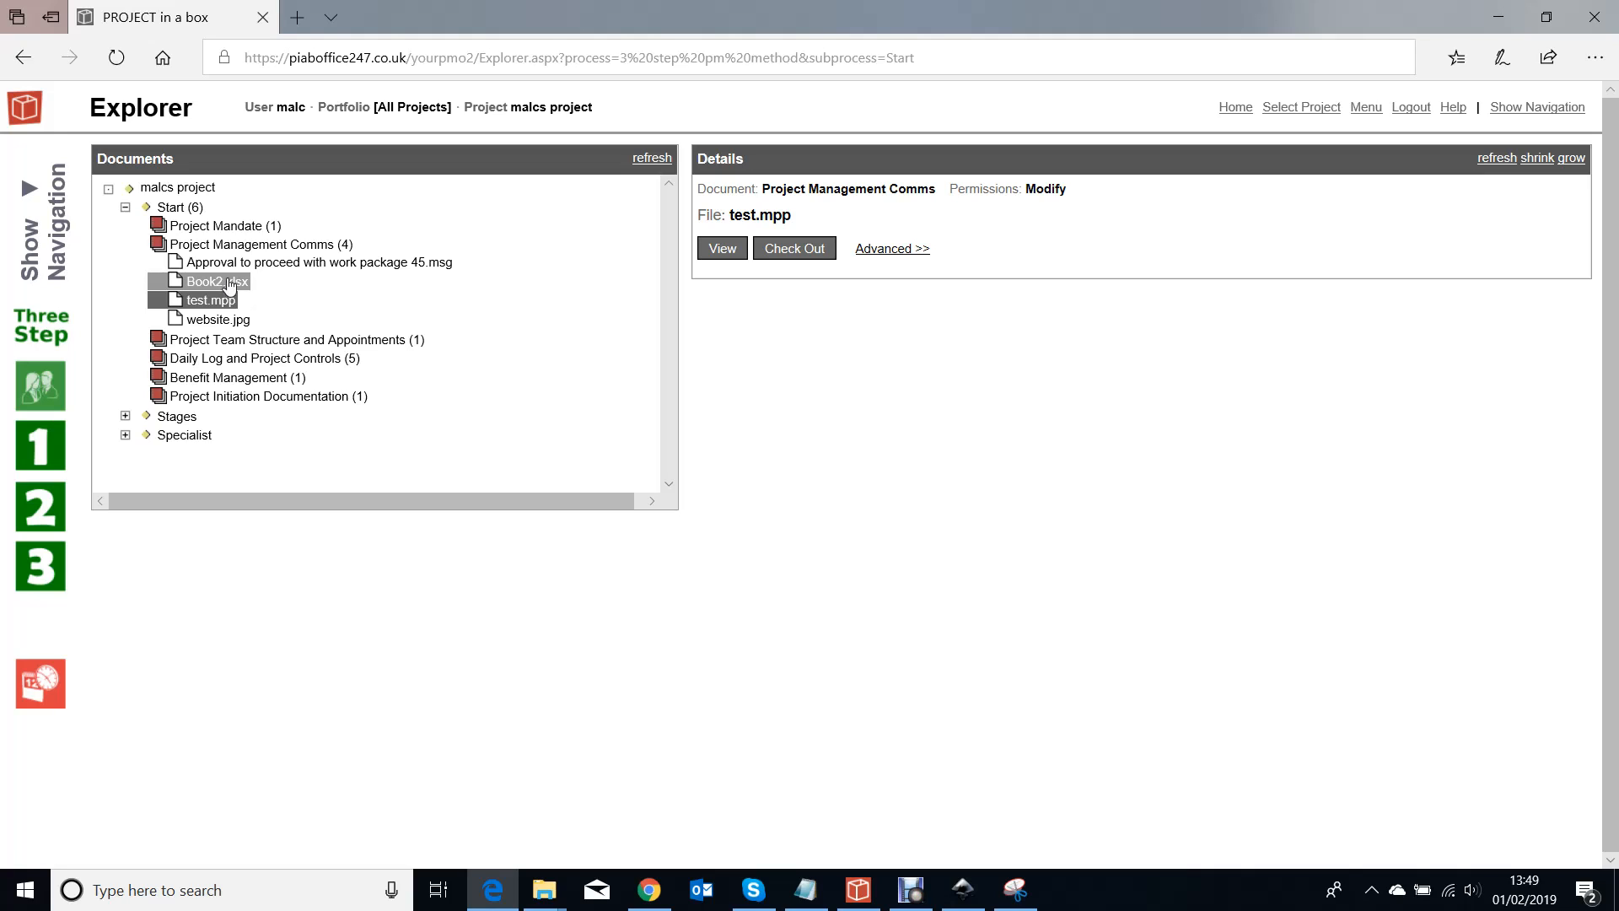
Step: Edit Project Mandate.piabx, entering the responsible person's name, the role pm and several lines of placeholder text as the general intro
{"action": "left_click", "coordinate": [245, 226]}
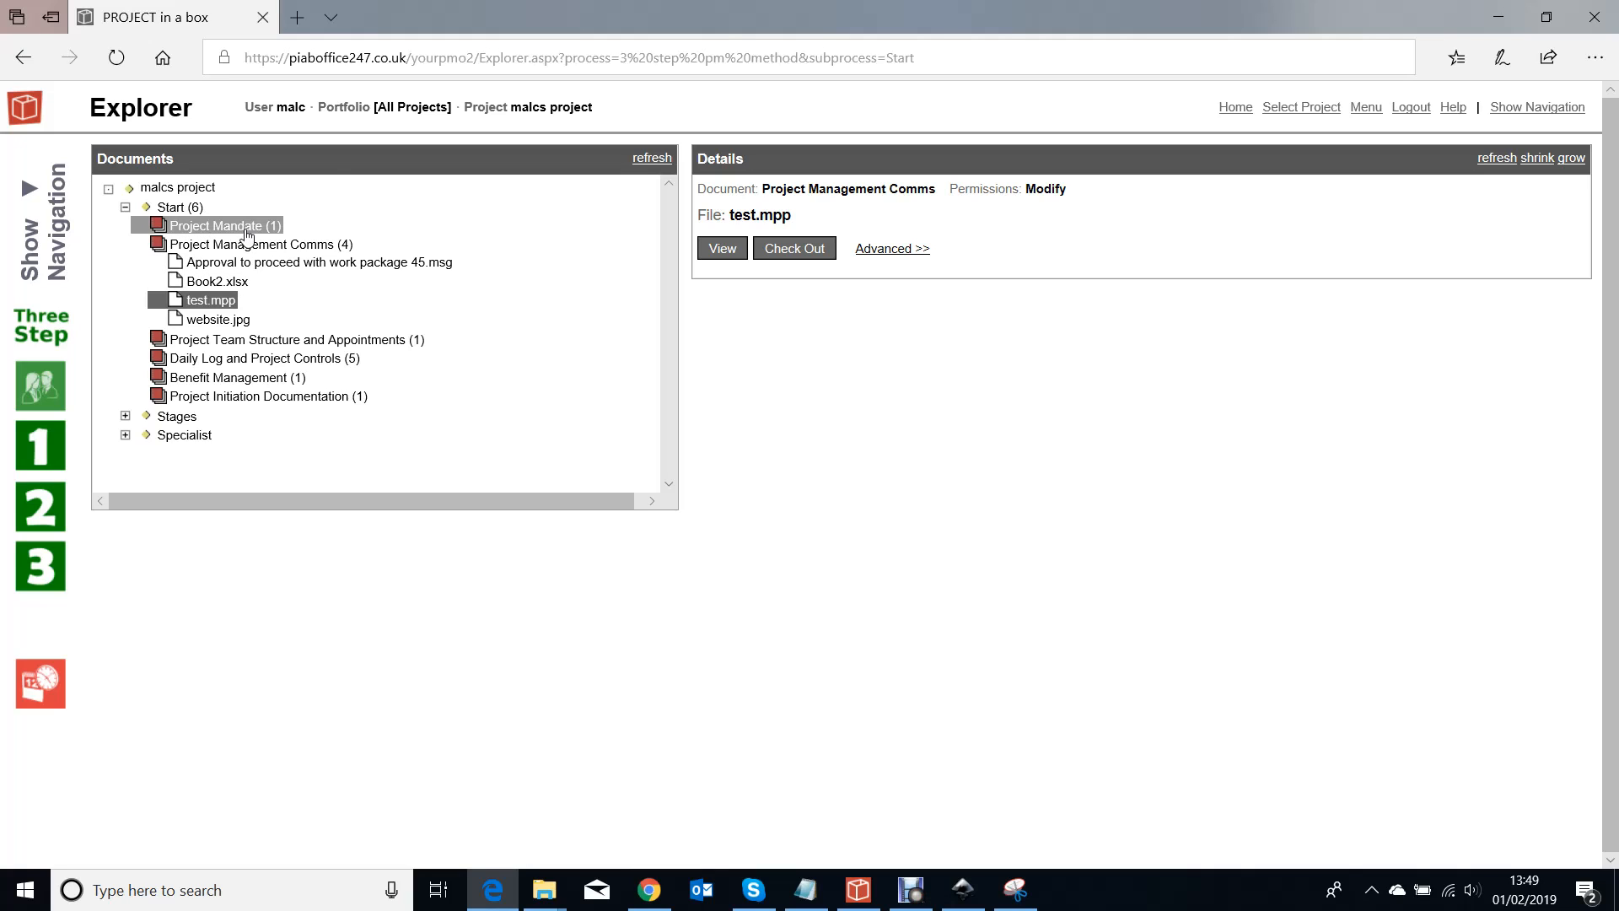
{"action": "left_click", "coordinate": [248, 242]}
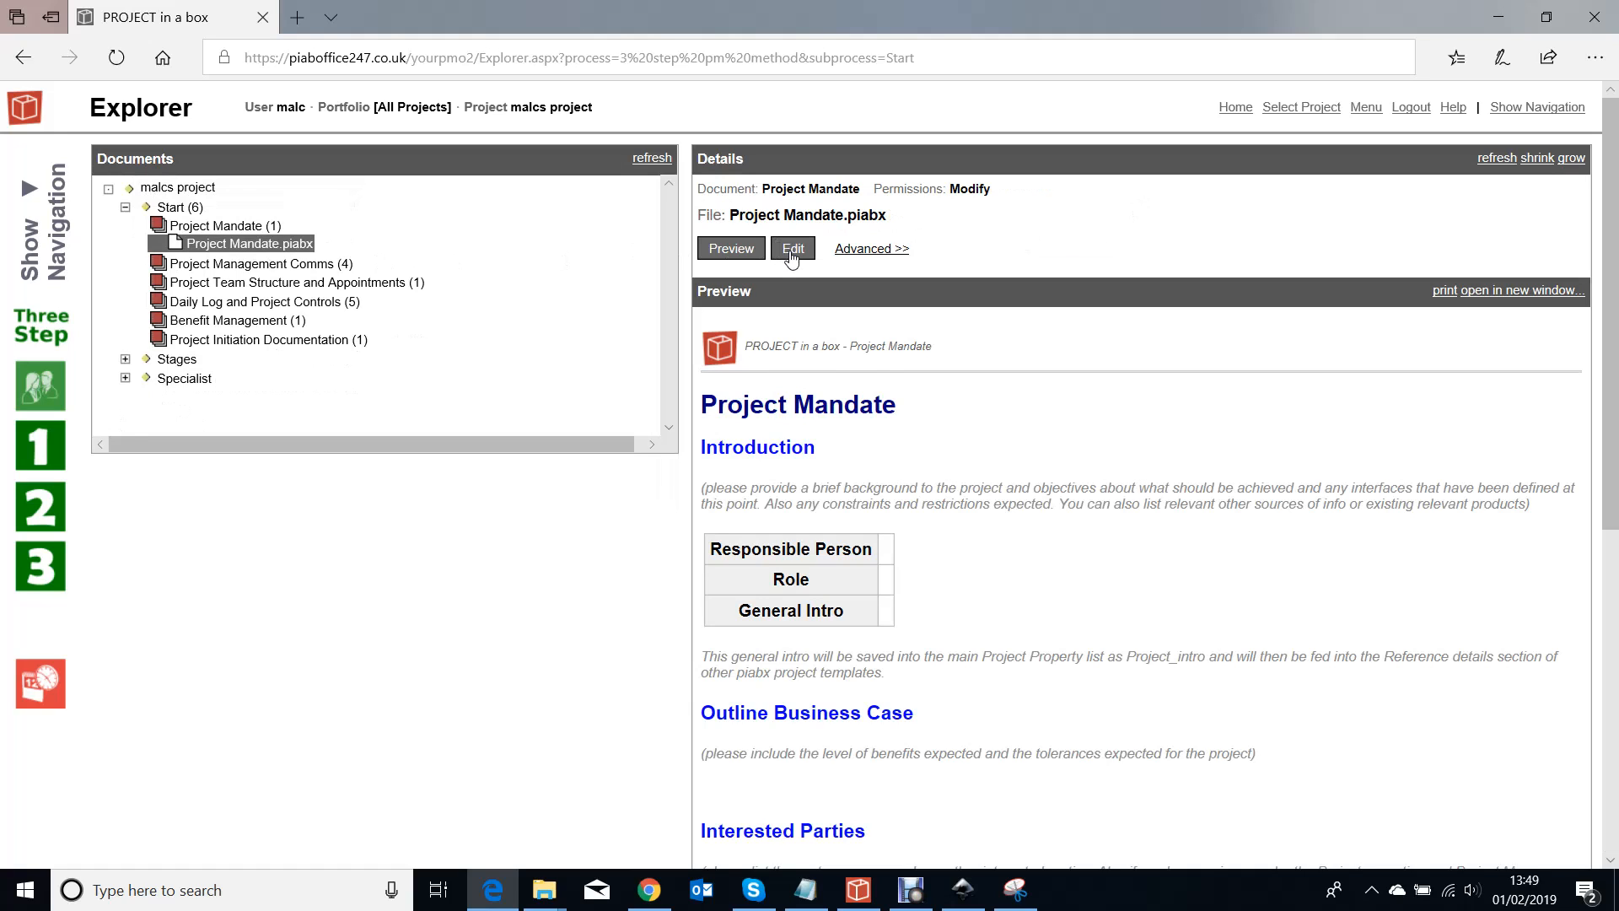
{"action": "left_click", "coordinate": [791, 250]}
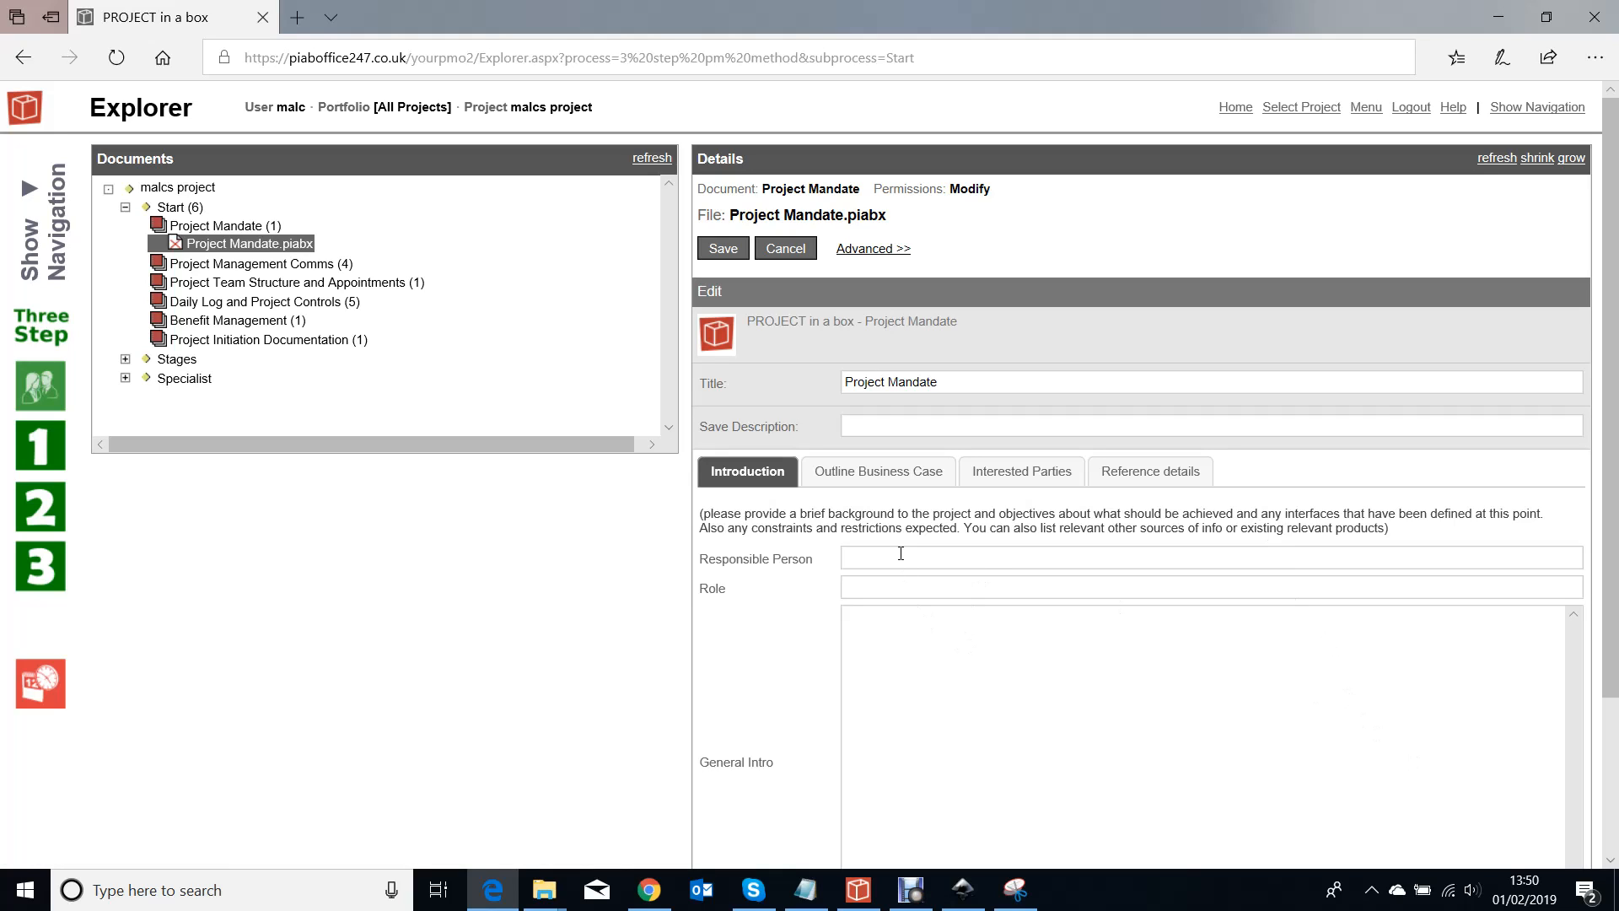
{"action": "type", "text": "malpmerhaehaejha dfjn adfn dn ad ja dgfjm afgm   f gm fgm a"}
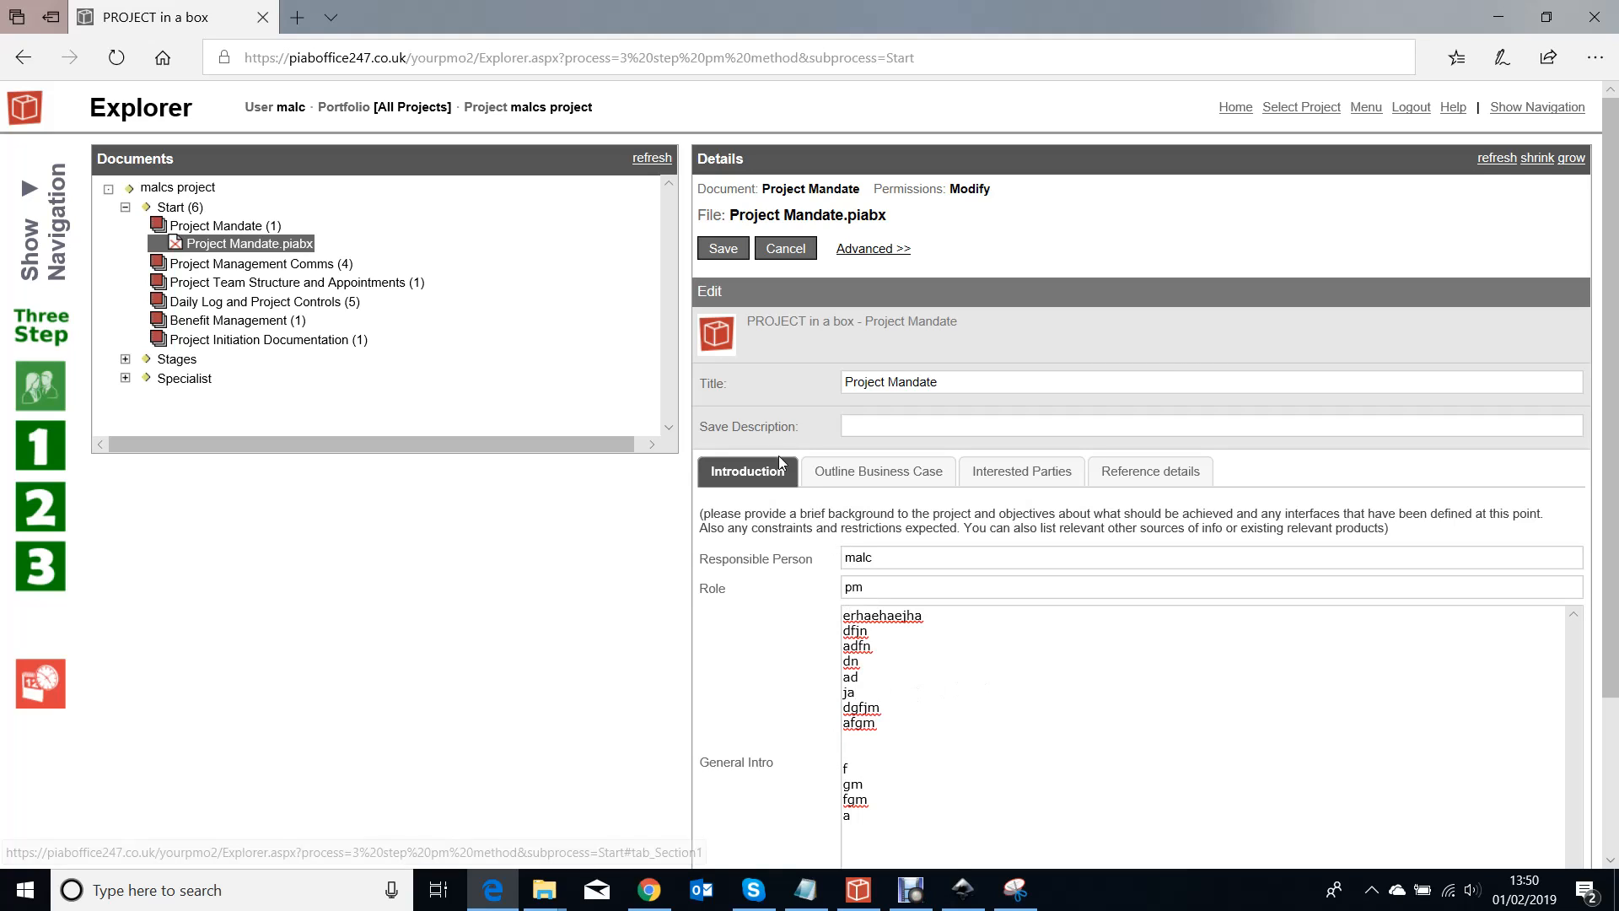
Step: Look through the mandate's remaining sections and save the file with the description "first draft"
{"action": "left_click", "coordinate": [864, 471]}
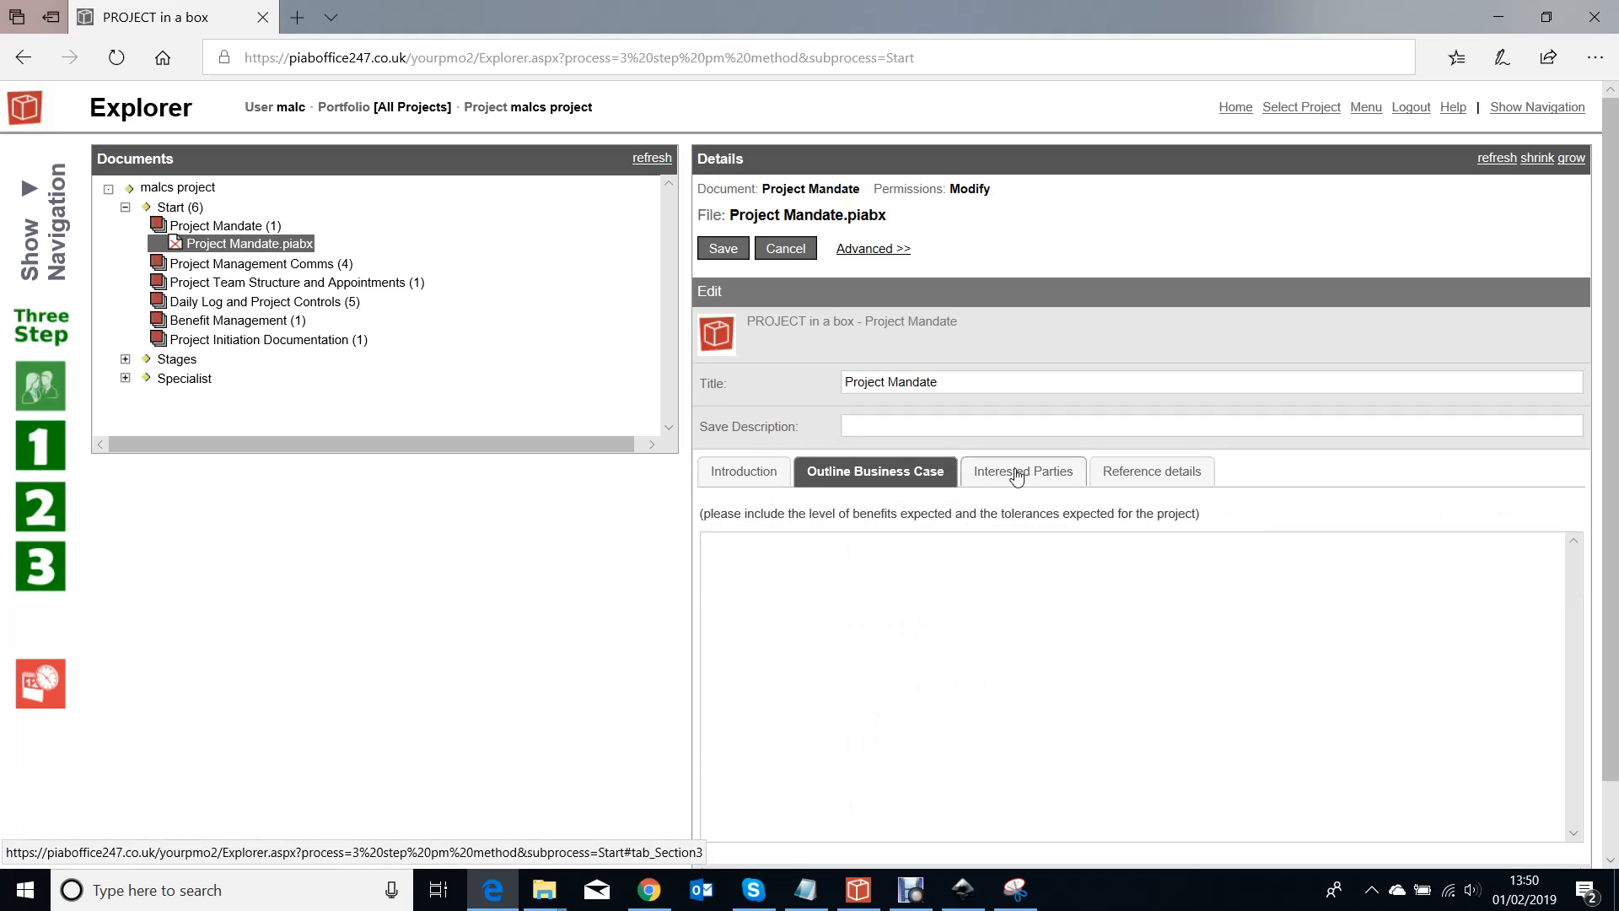
{"action": "left_click", "coordinate": [1016, 474]}
{"action": "left_click", "coordinate": [1157, 476]}
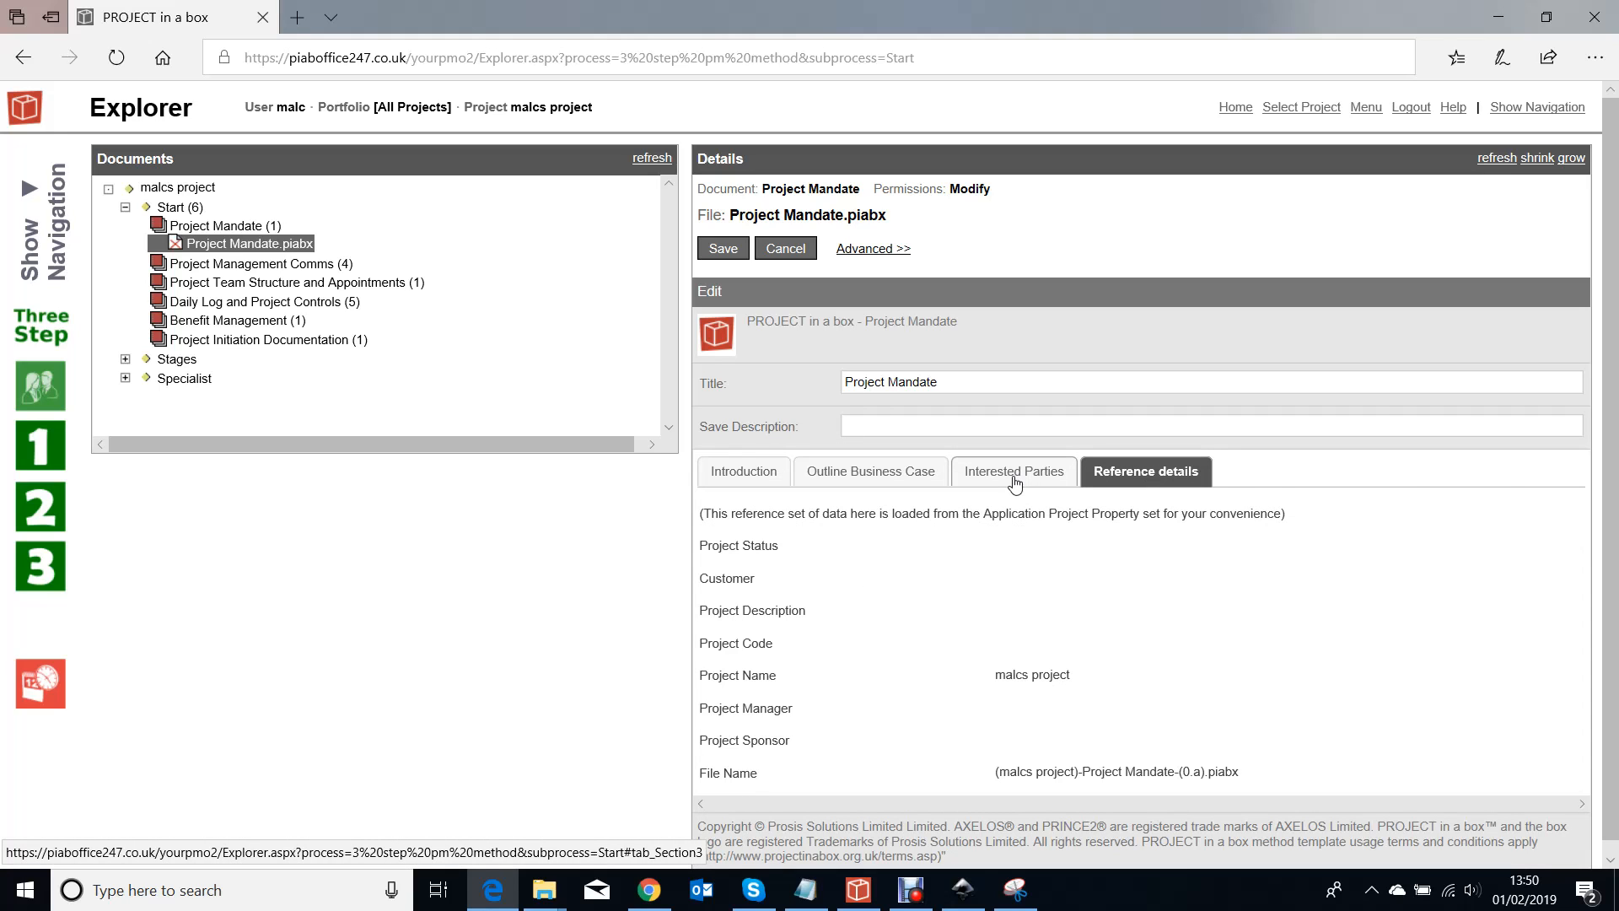
{"action": "left_click", "coordinate": [747, 473]}
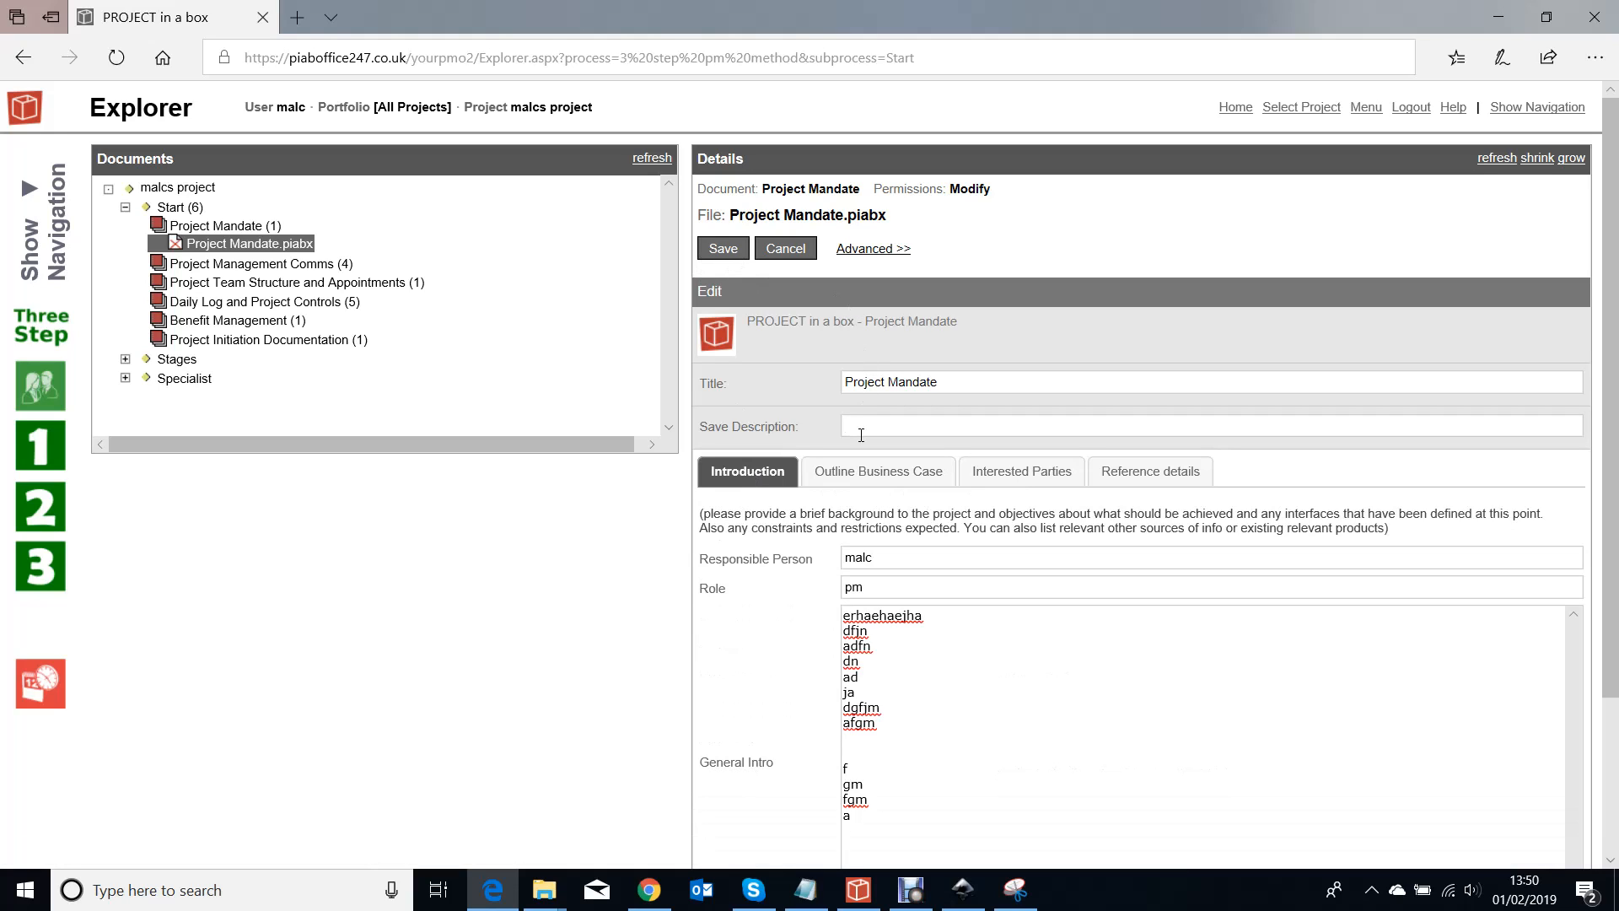
{"action": "type", "text": "first draft"}
{"action": "left_click", "coordinate": [723, 248]}
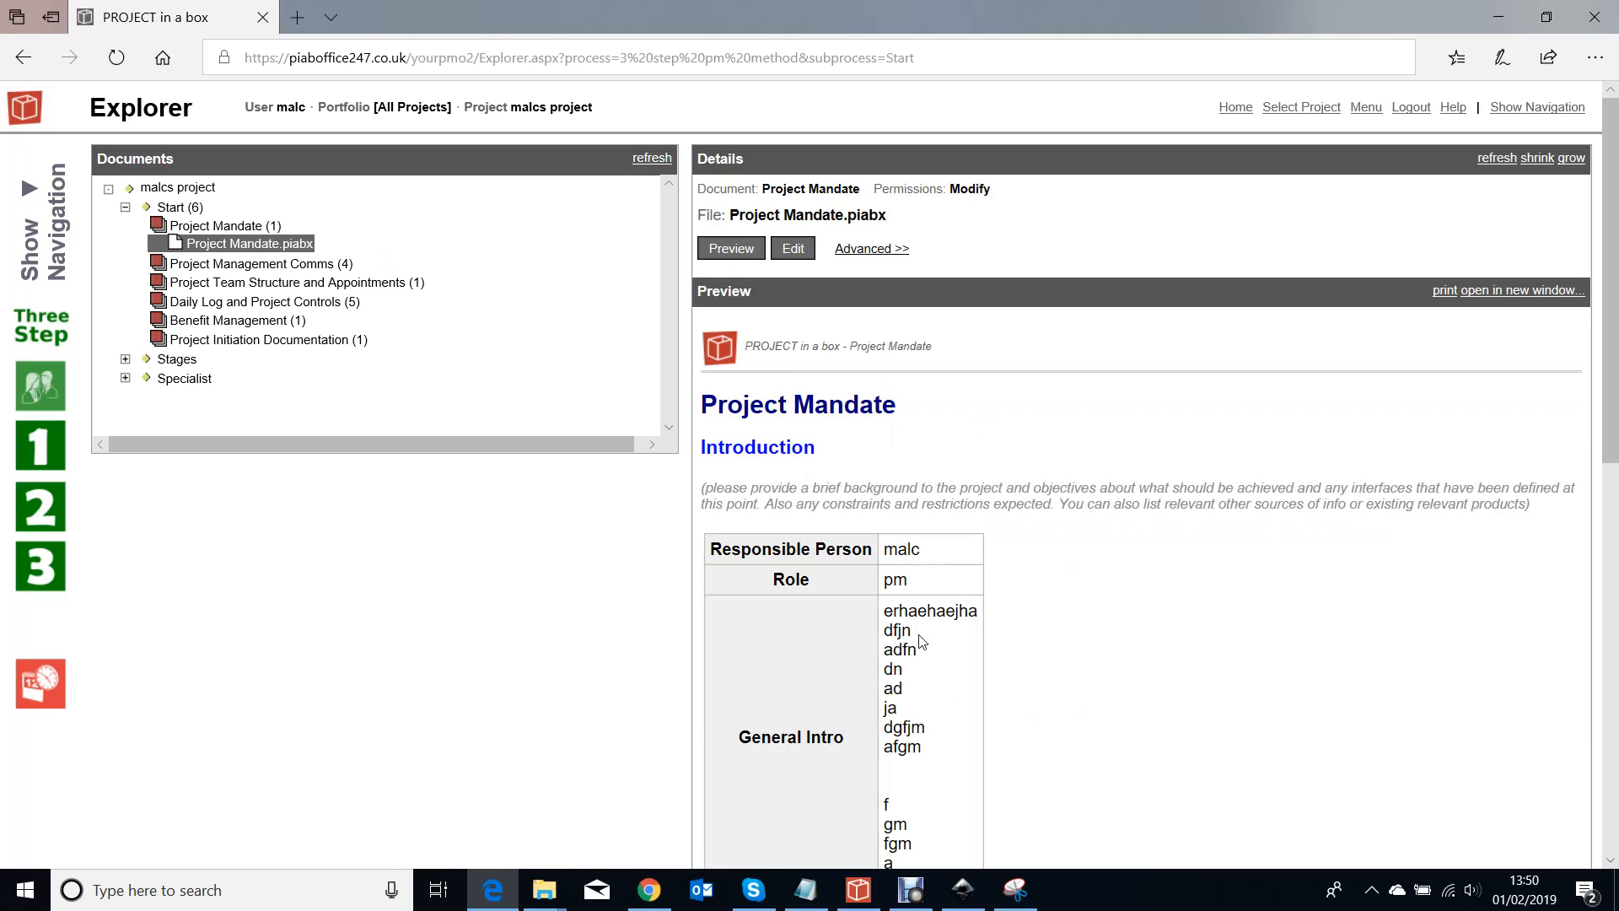
Step: Review the saved Project Mandate.piabx preview and its advanced details with the file version history
{"action": "scroll", "coordinate": [927, 583], "scroll_direction": "down", "scroll_amount": 3}
{"action": "scroll", "coordinate": [929, 582], "scroll_direction": "down", "scroll_amount": 7}
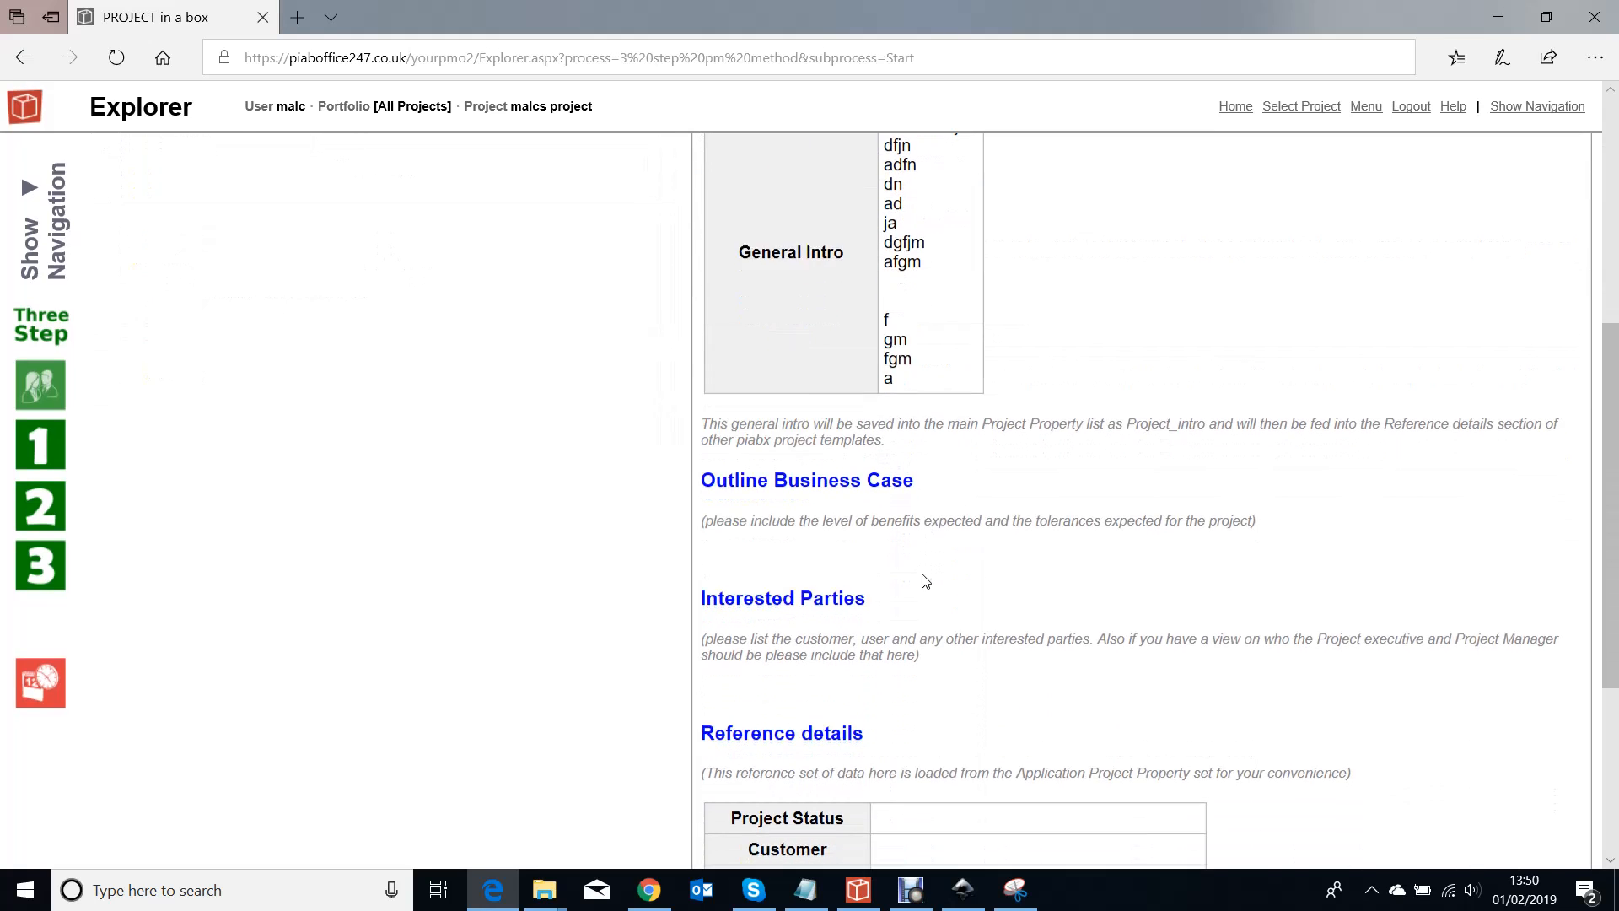
{"action": "scroll", "coordinate": [925, 572], "scroll_direction": "up", "scroll_amount": 10}
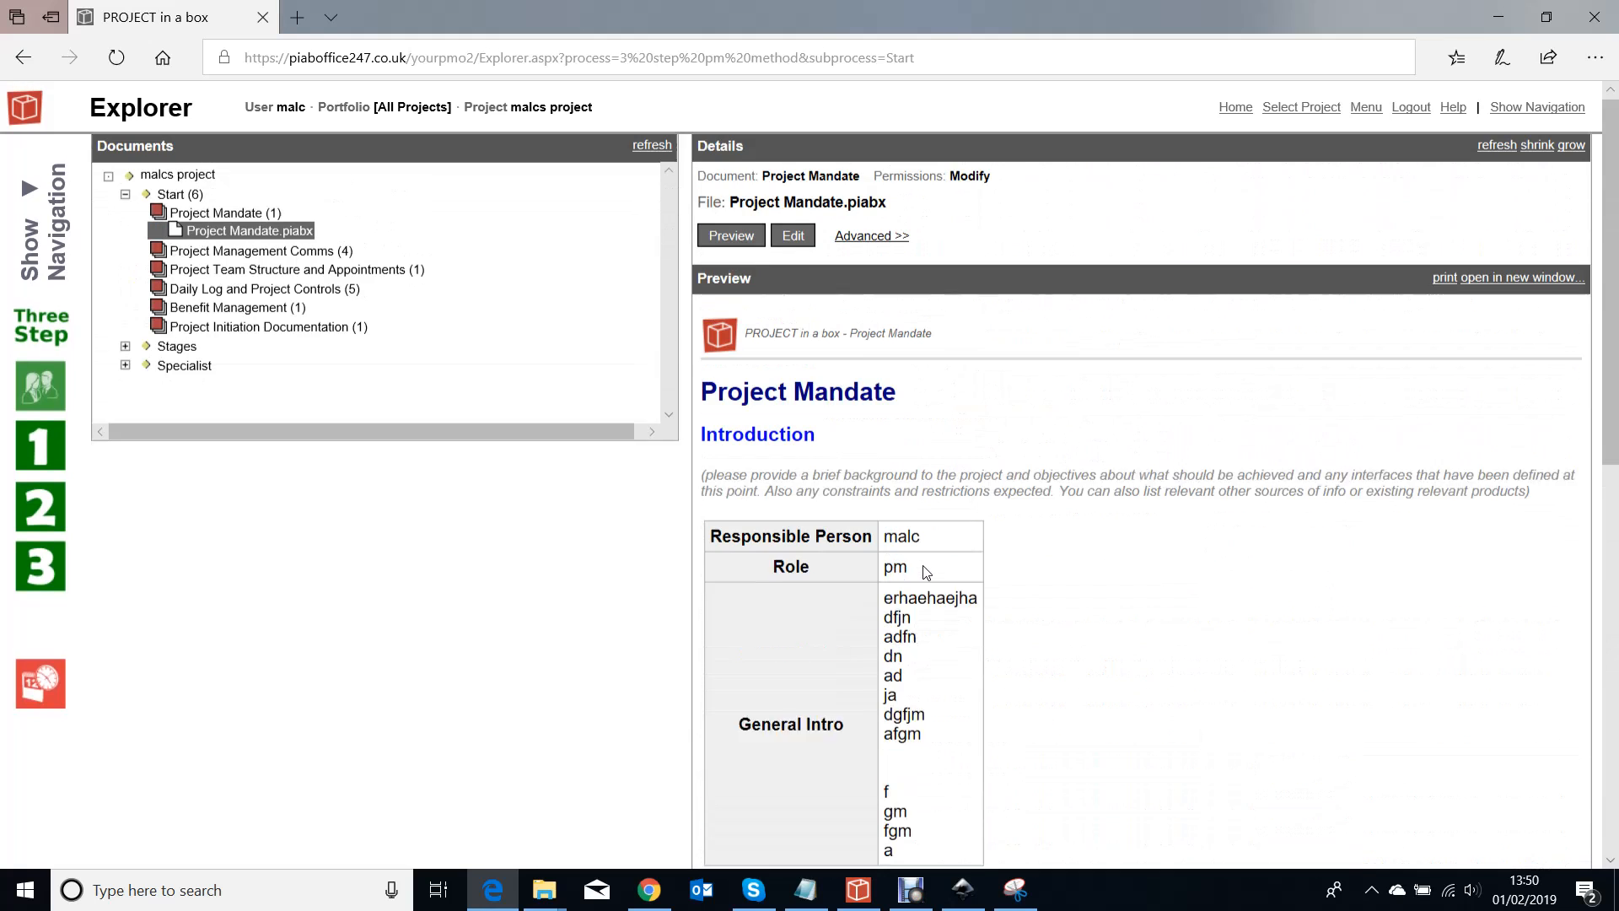
{"action": "left_click", "coordinate": [846, 248]}
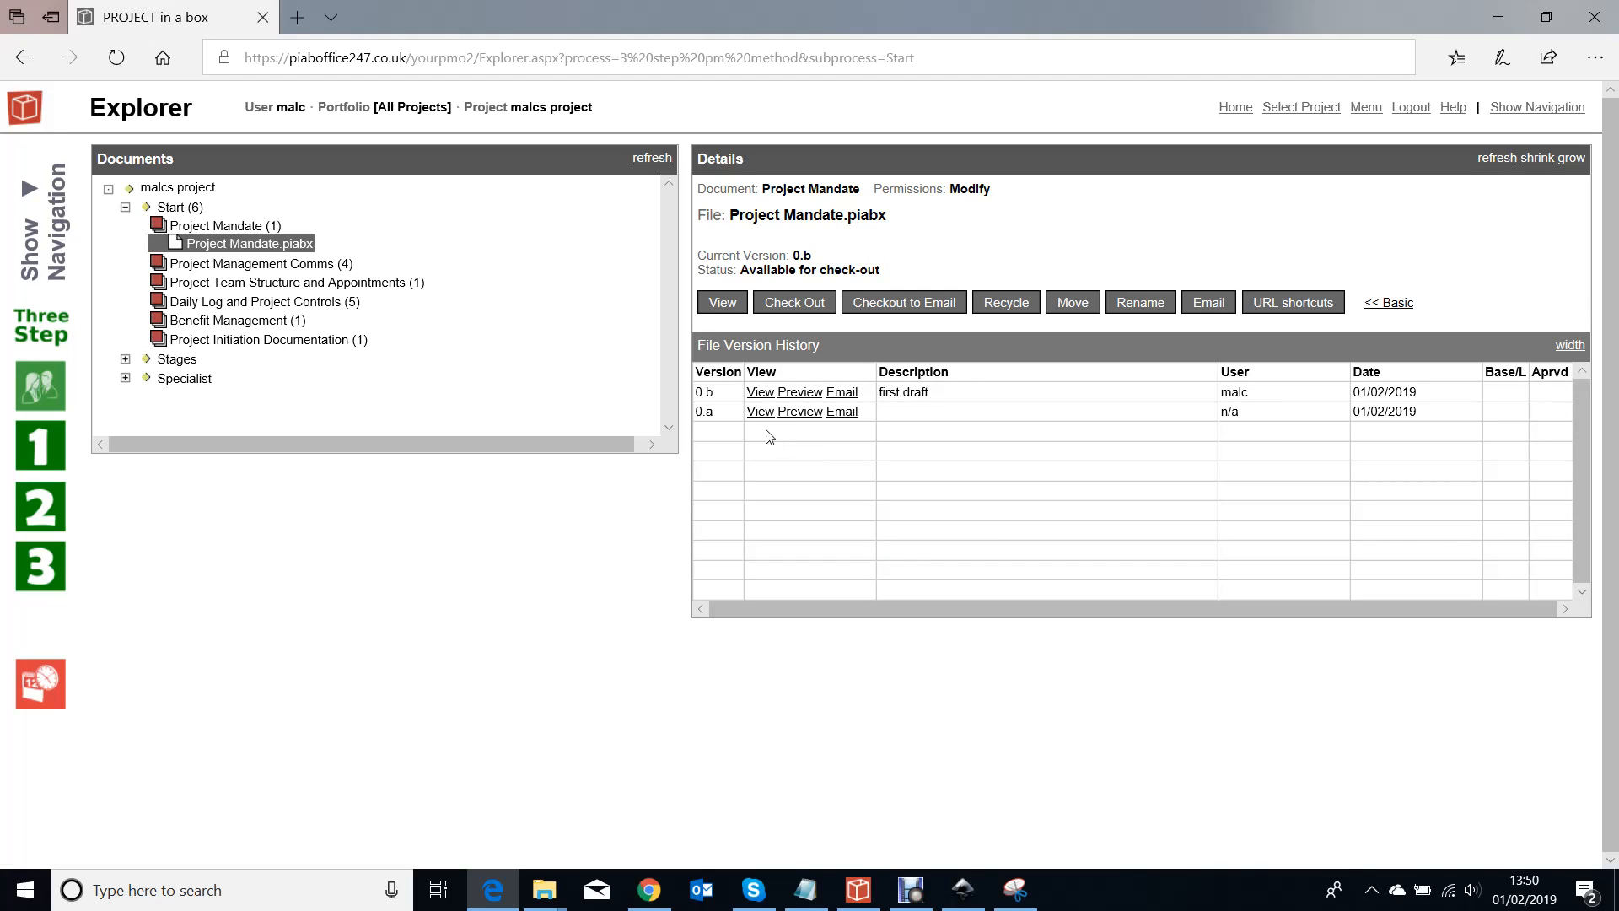
{"action": "left_click", "coordinate": [1387, 305]}
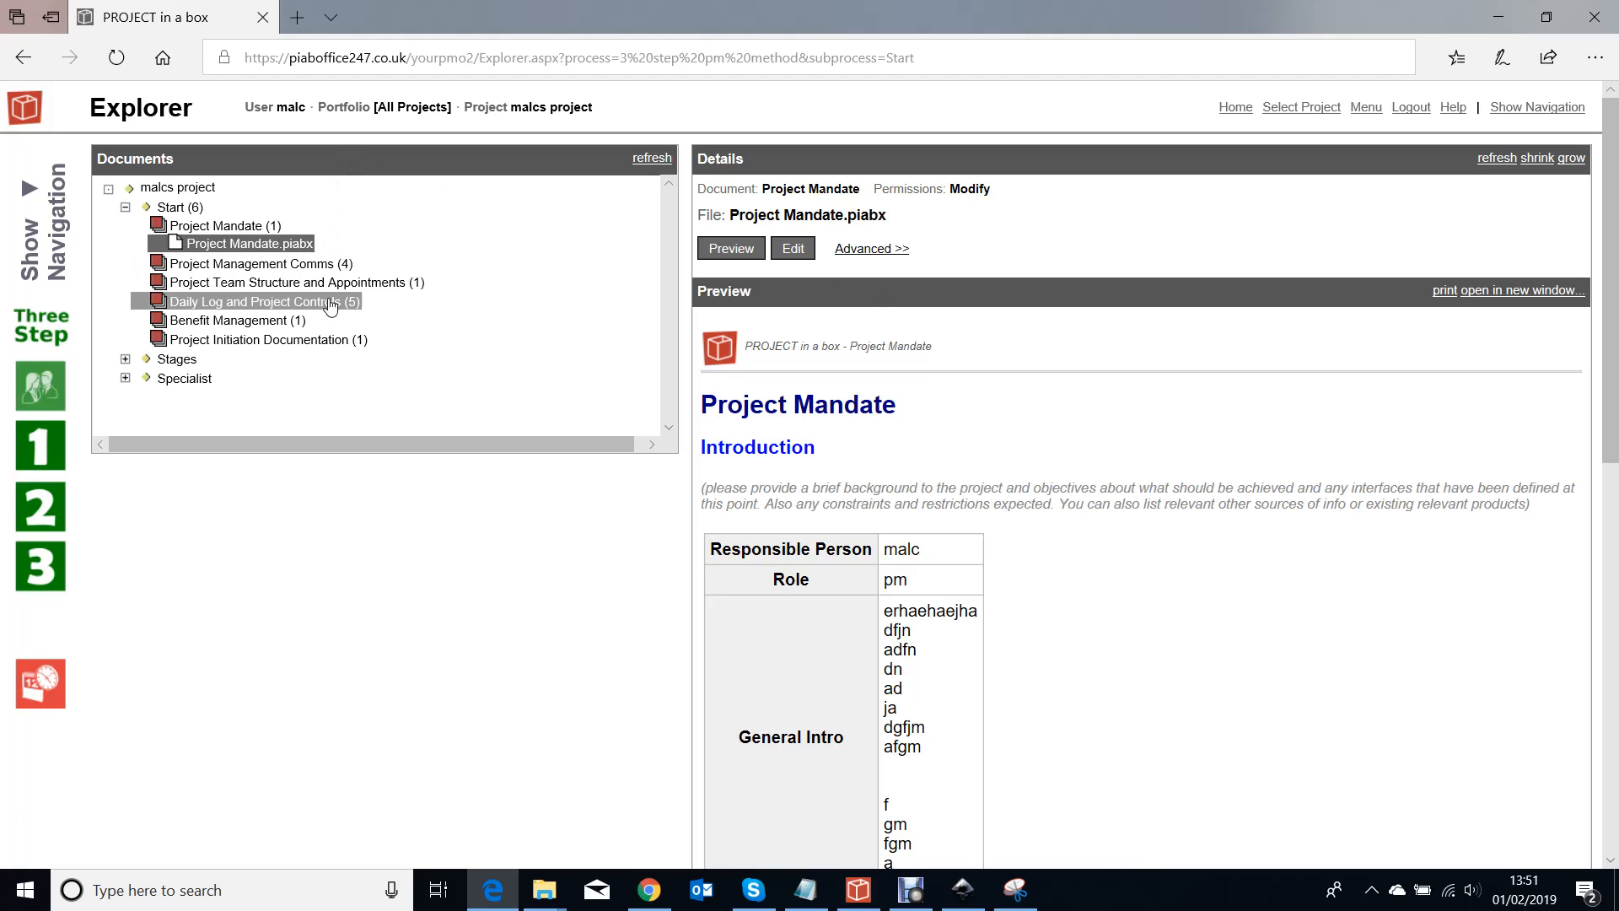
Step: Upload the Business Case file from the example files folder to Project Management Comms
{"action": "left_click", "coordinate": [329, 268]}
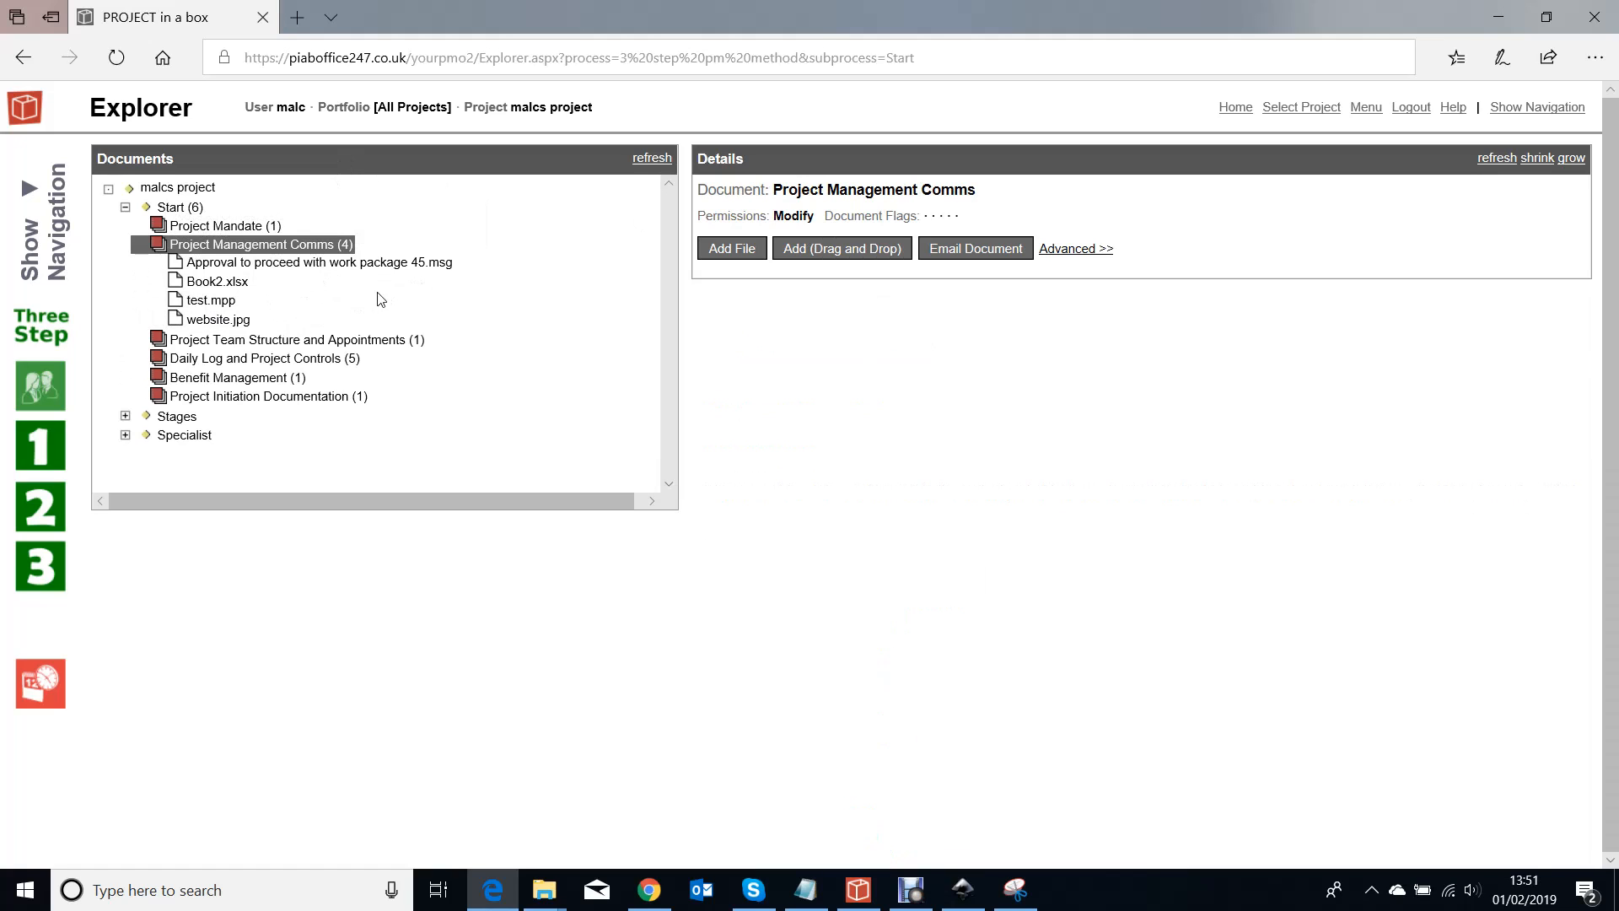
{"action": "left_click", "coordinate": [805, 253]}
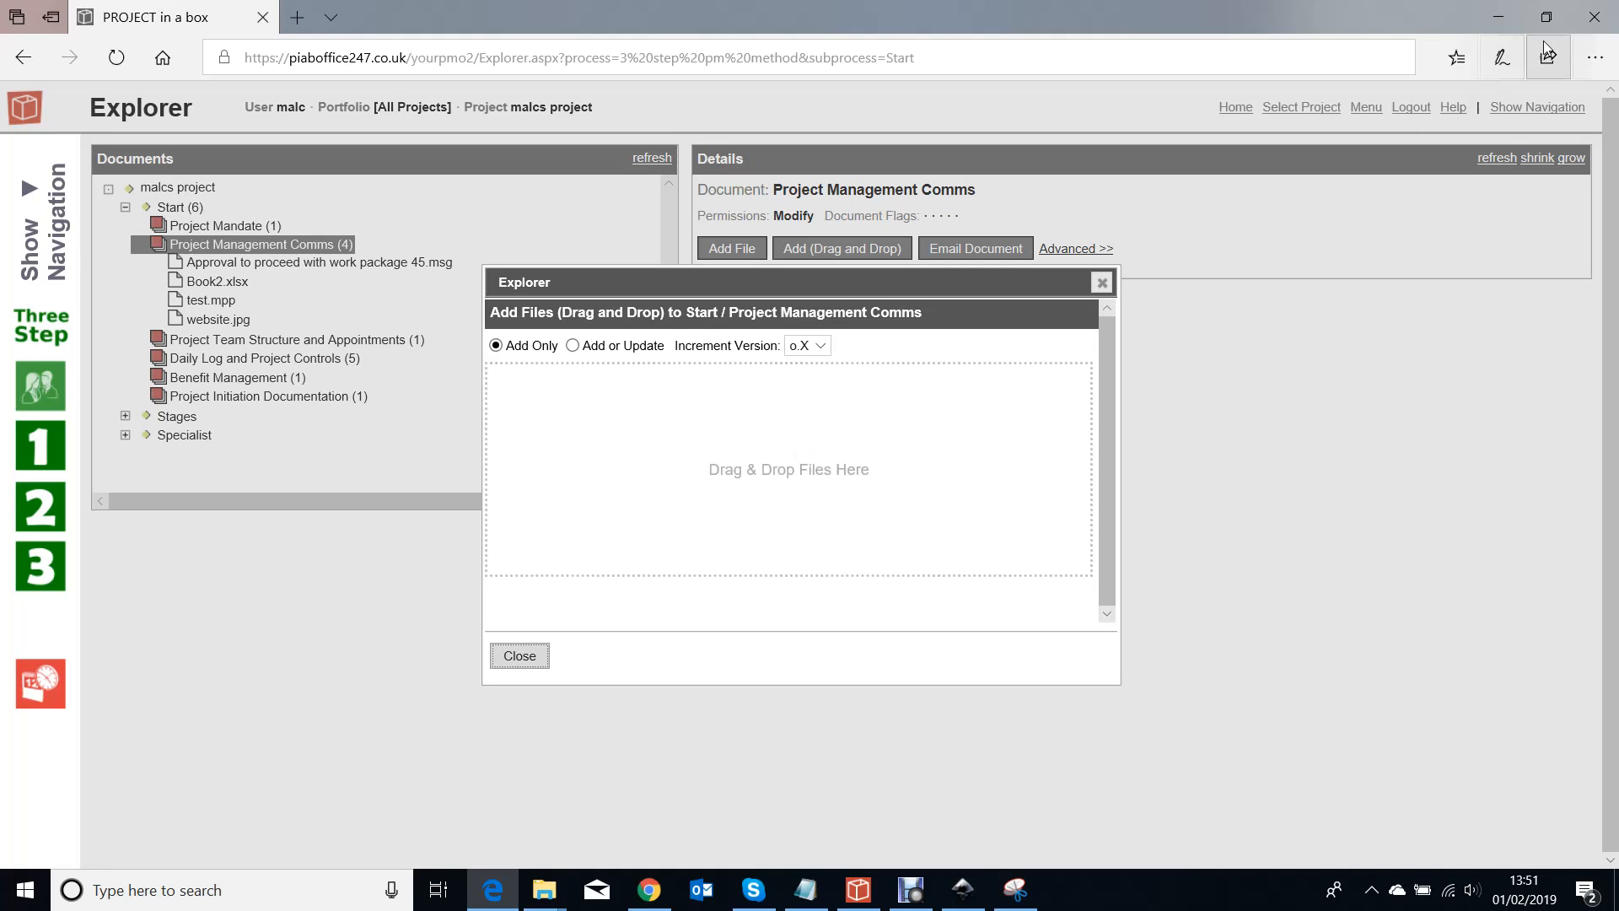
{"action": "left_click", "coordinate": [1545, 17]}
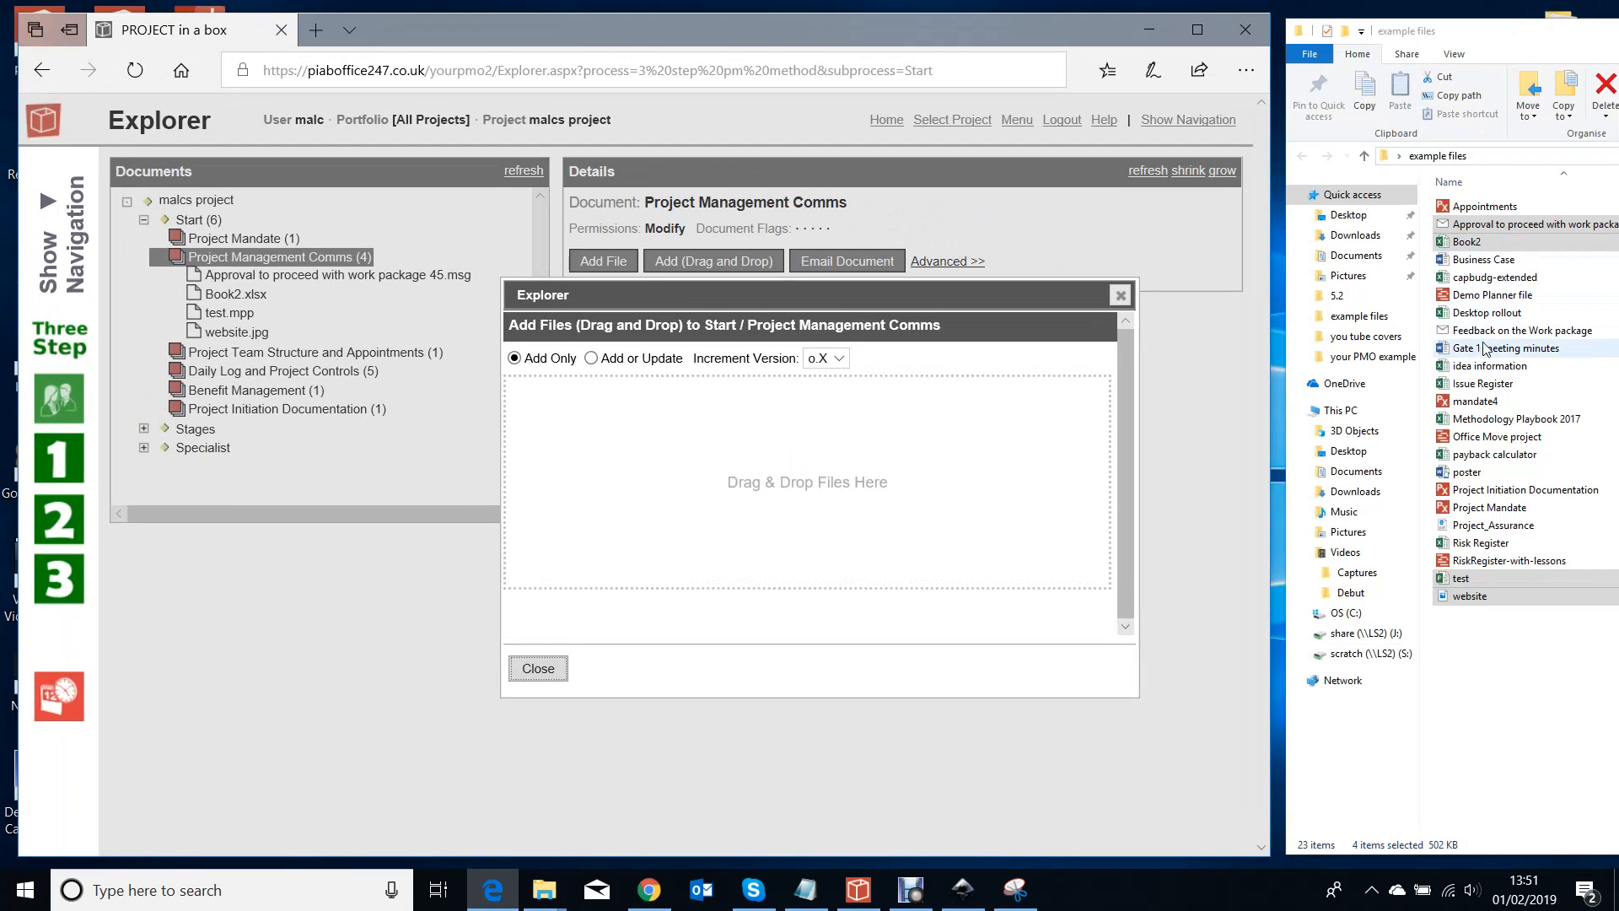
{"action": "left_click_drag", "start_coordinate": [1484, 259], "coordinate": [856, 457]}
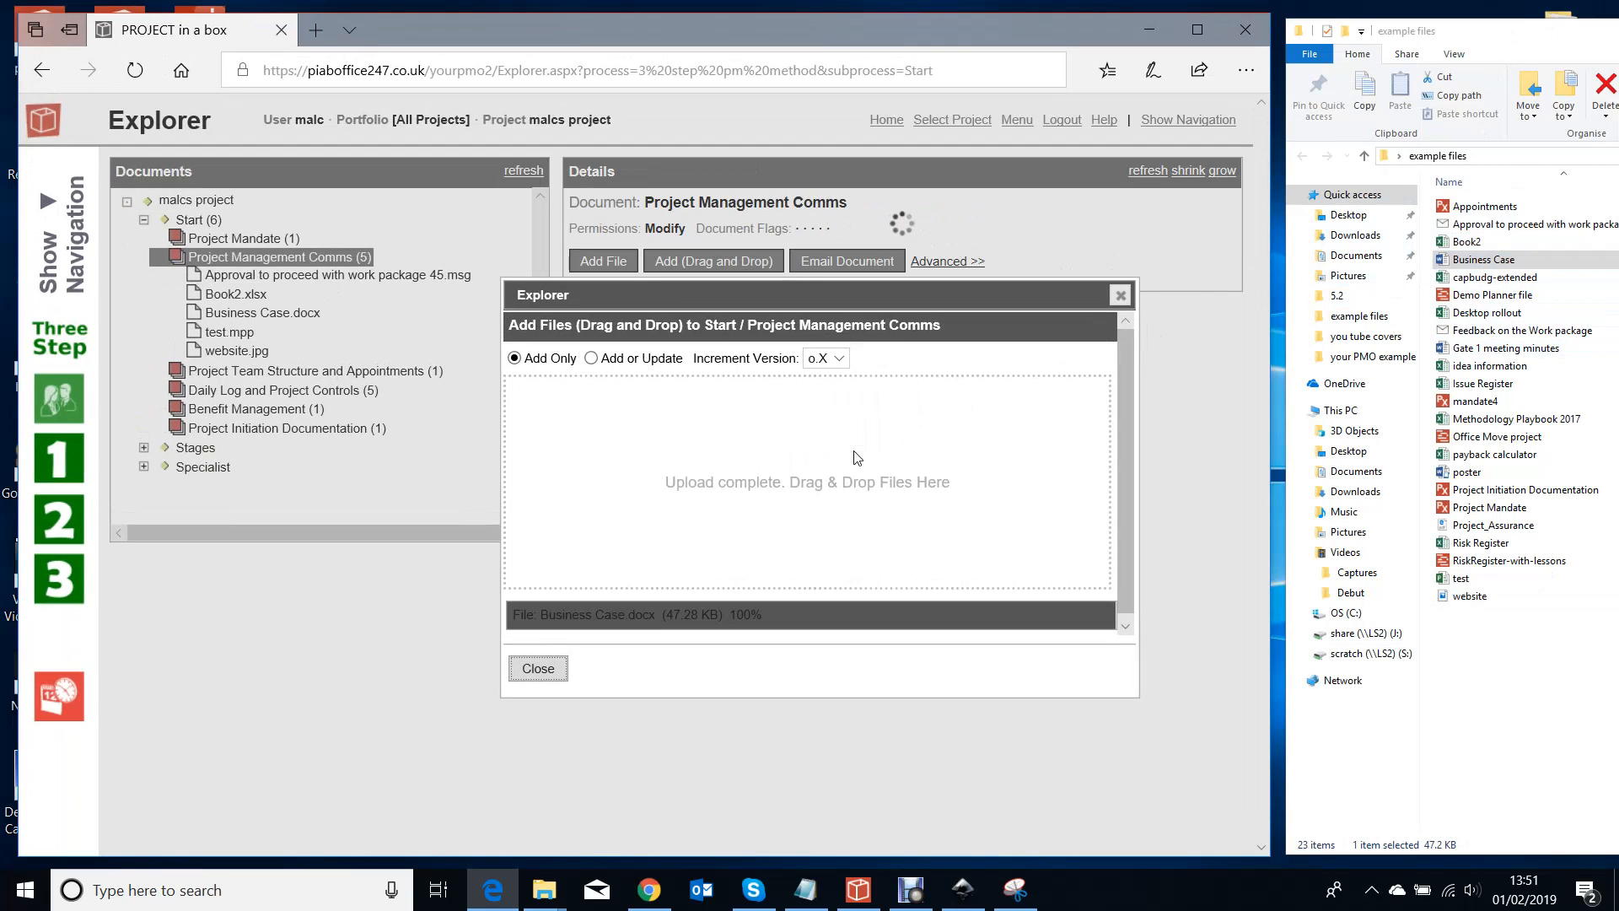
{"action": "left_click", "coordinate": [533, 673]}
Step: Look through the preview of the uploaded Business Case.docx, including its contents list
{"action": "left_click", "coordinate": [315, 315]}
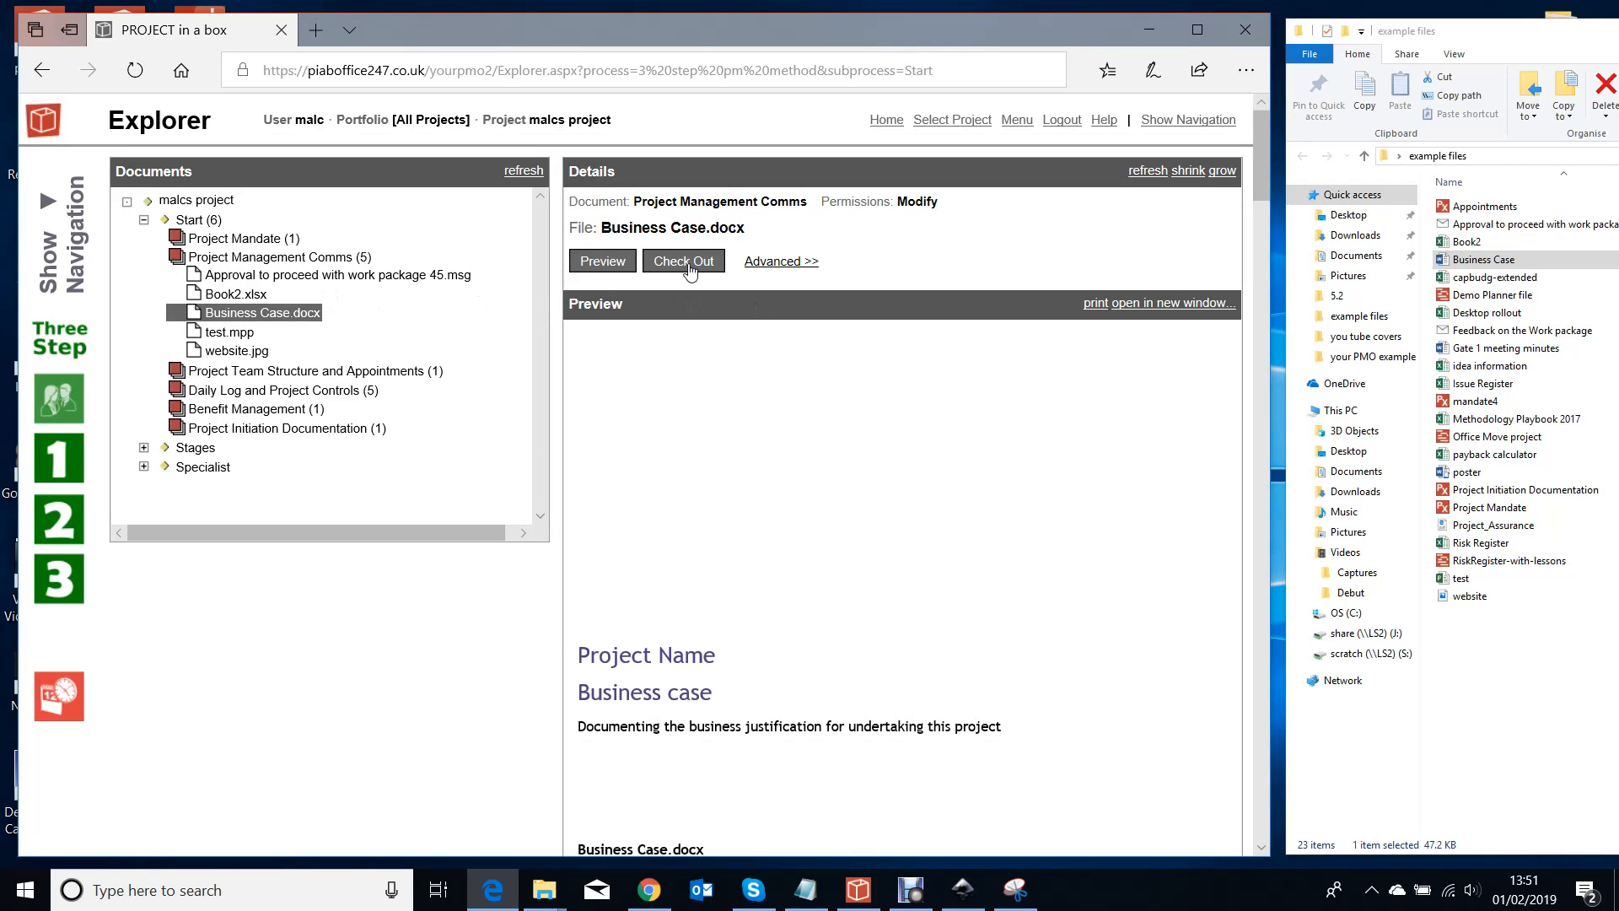
{"action": "scroll", "coordinate": [730, 478], "scroll_direction": "down", "scroll_amount": 5}
{"action": "scroll", "coordinate": [730, 478], "scroll_direction": "down", "scroll_amount": 3}
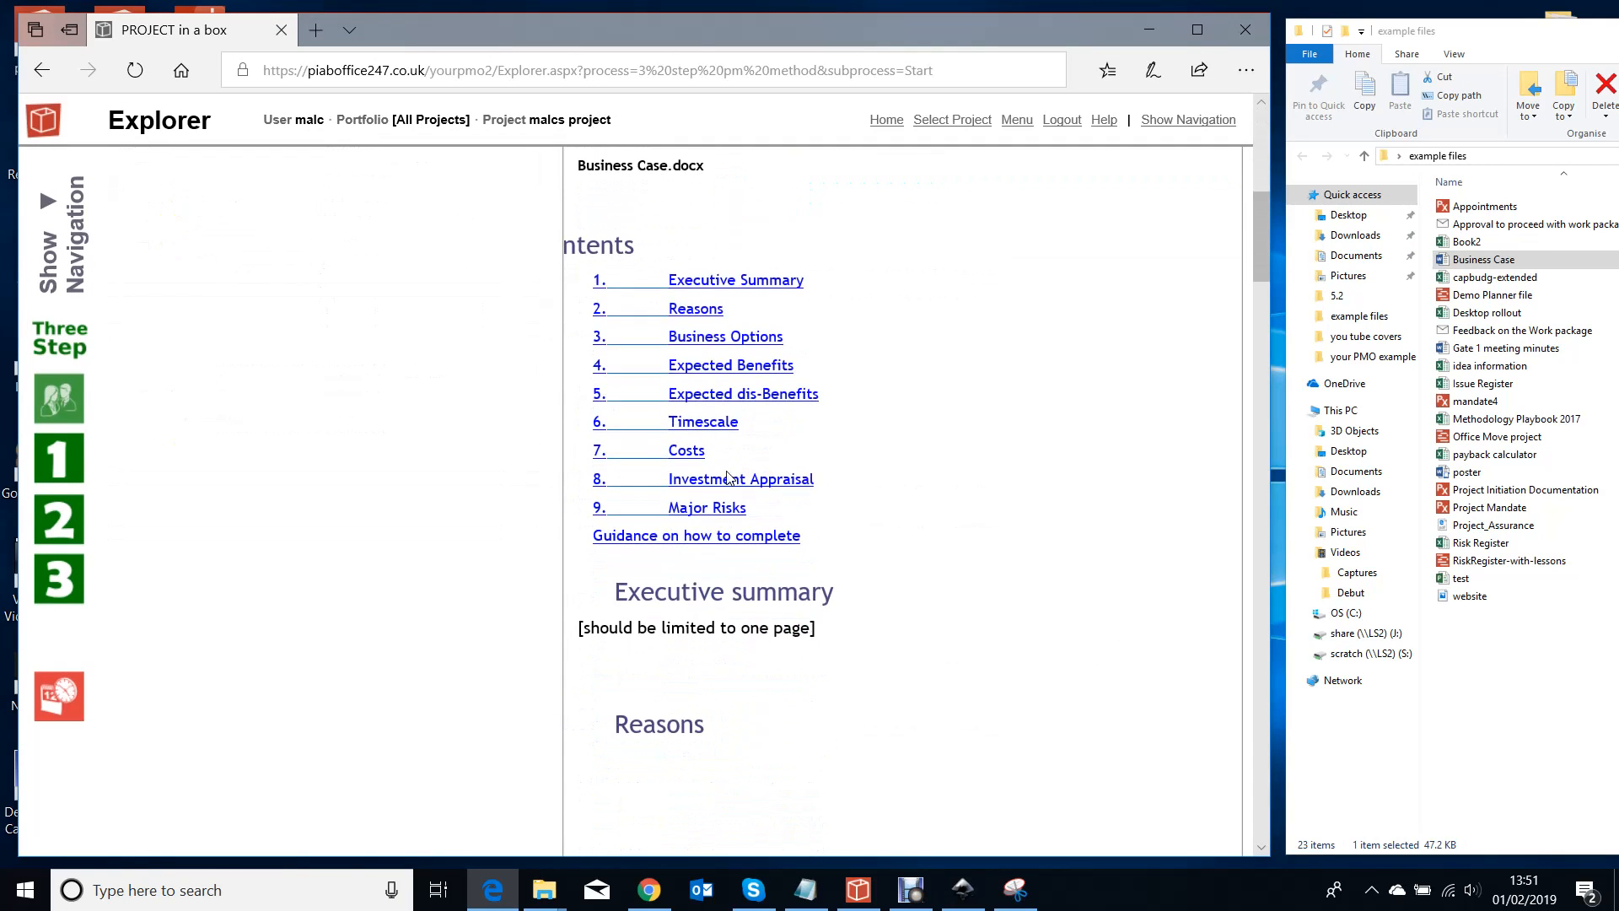
{"action": "scroll", "coordinate": [731, 478], "scroll_direction": "up", "scroll_amount": 8}
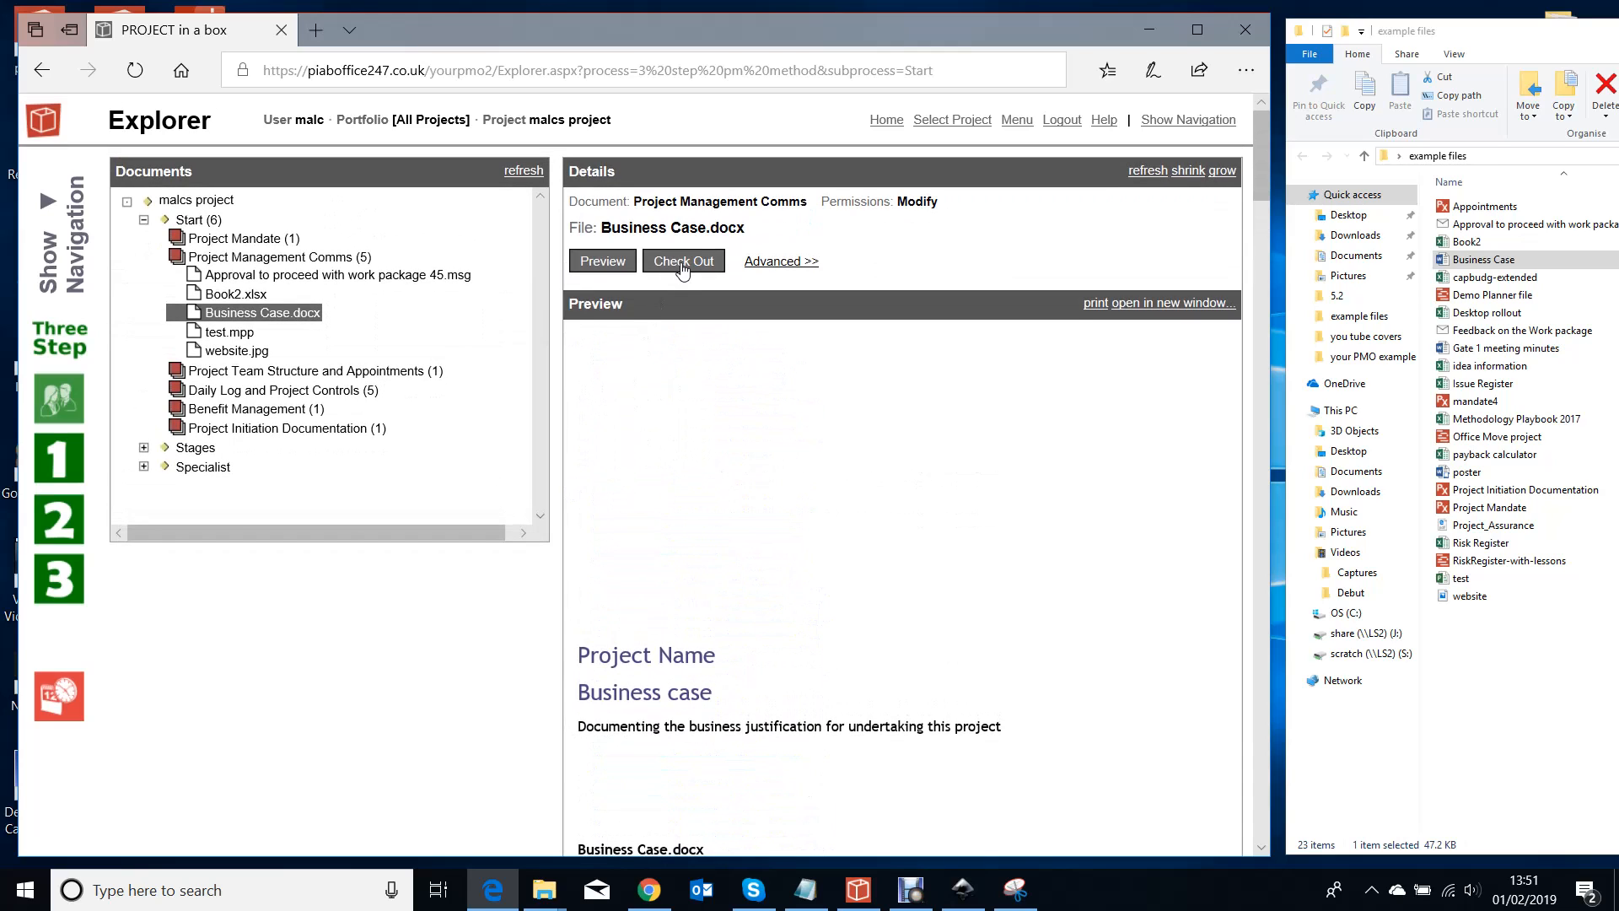
Step: Check out Business Case.docx and save the checked-out copy to the Desktop under its suggested name
{"action": "left_click", "coordinate": [683, 263]}
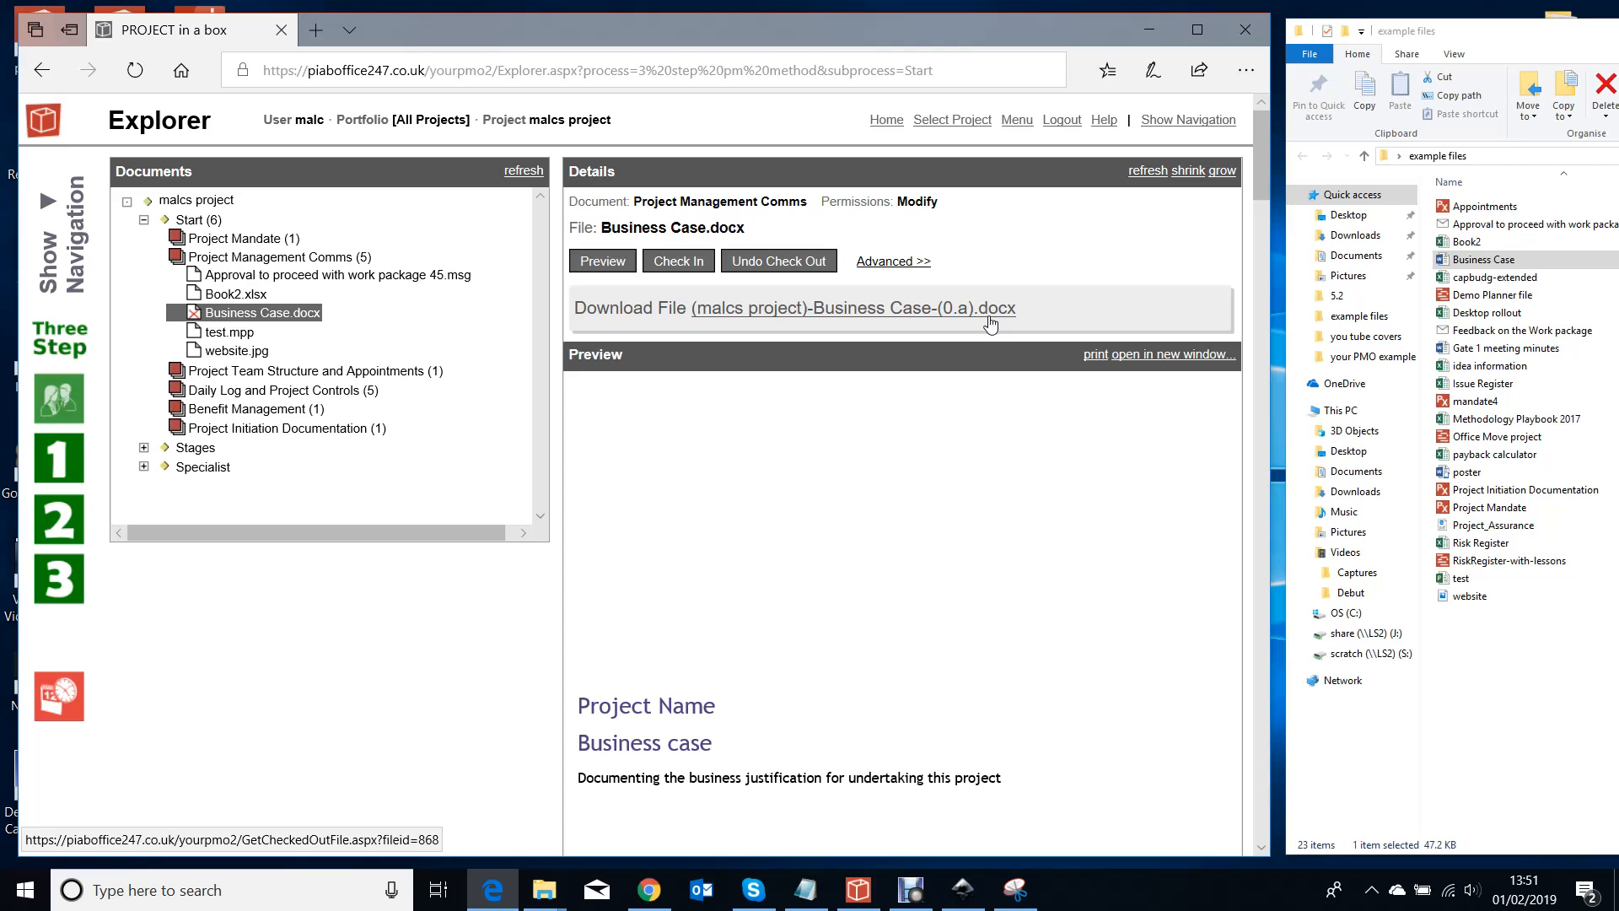
{"action": "left_click", "coordinate": [1197, 31]}
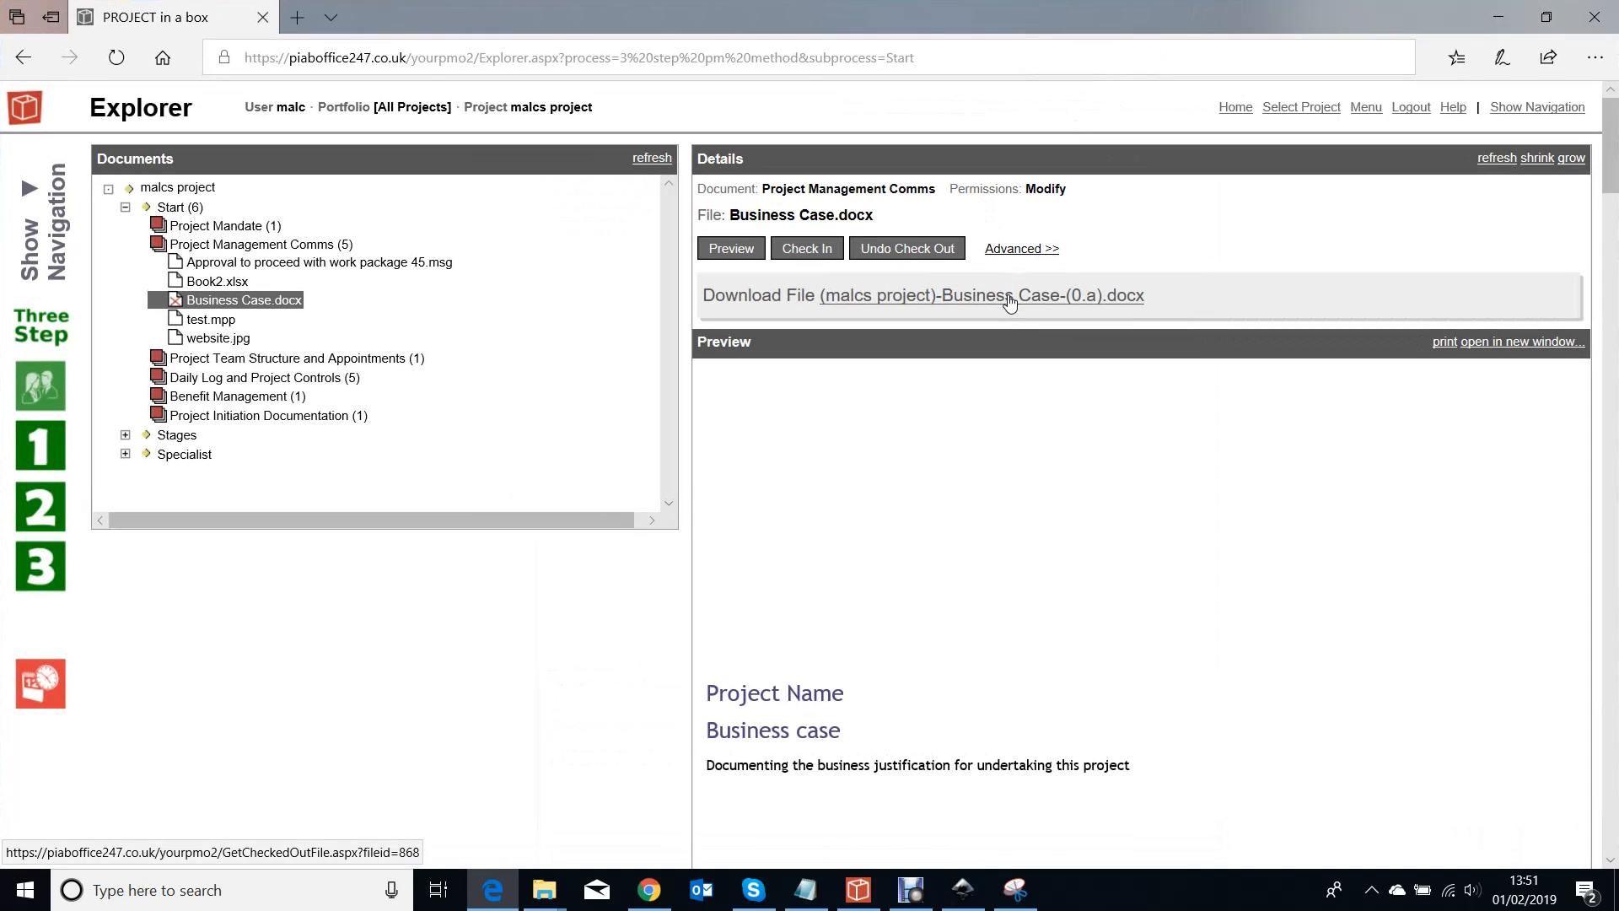
{"action": "right_click", "coordinate": [1010, 304]}
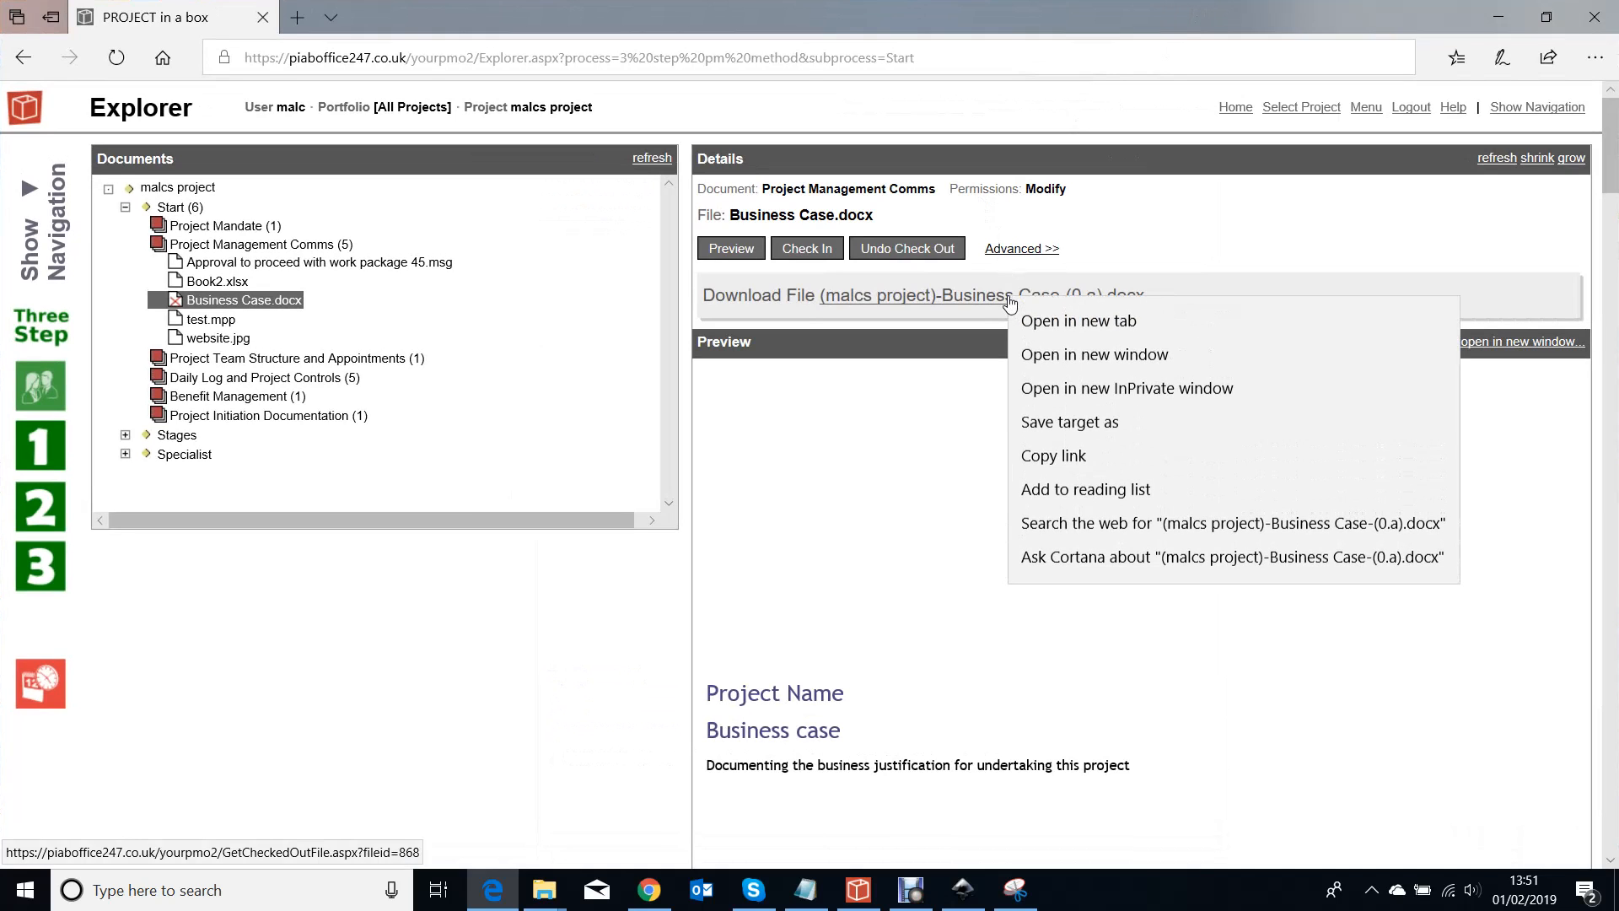
{"action": "left_click", "coordinate": [1066, 424]}
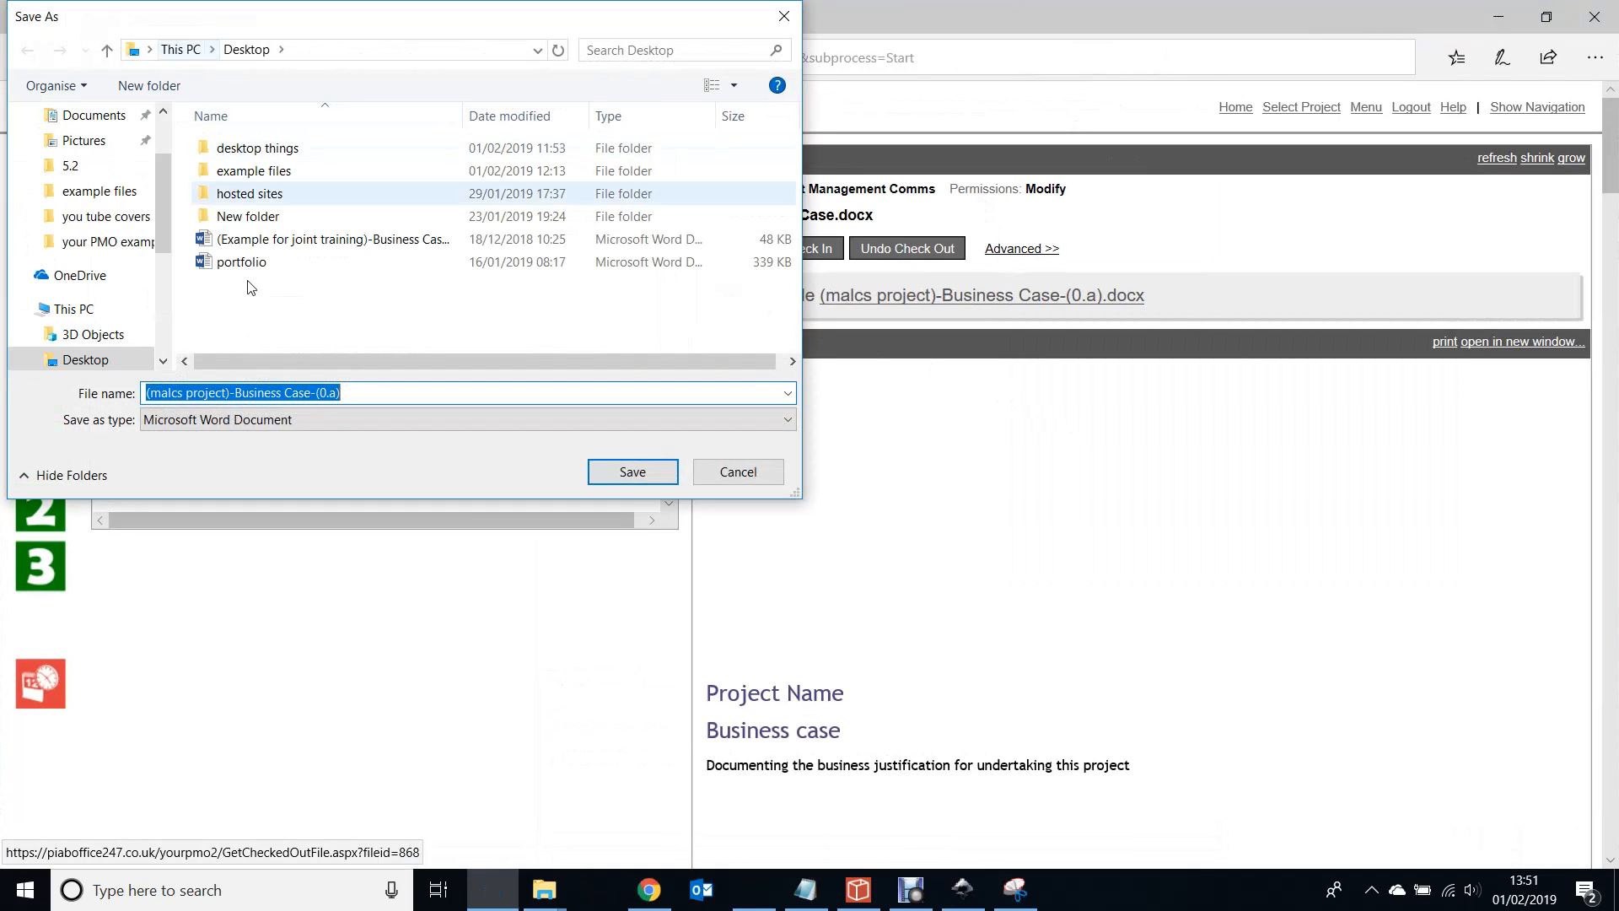
{"action": "left_click", "coordinate": [633, 472]}
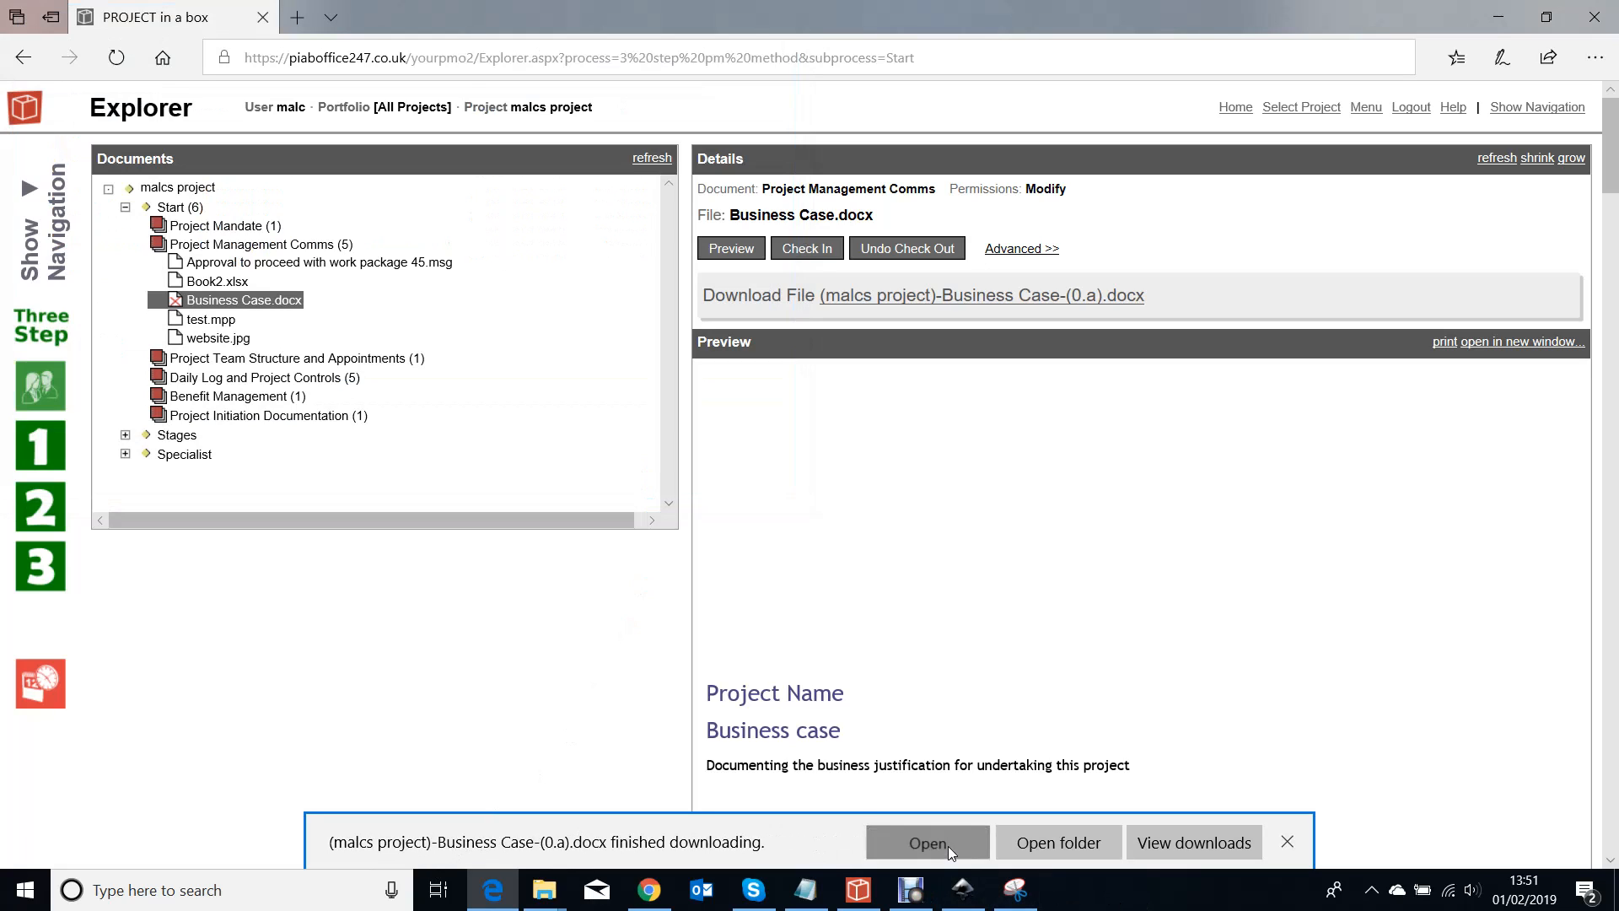
Step: Open the downloaded Business Case in Word, add "New things" above the Project Name title, then save and close it
{"action": "left_click", "coordinate": [928, 842]}
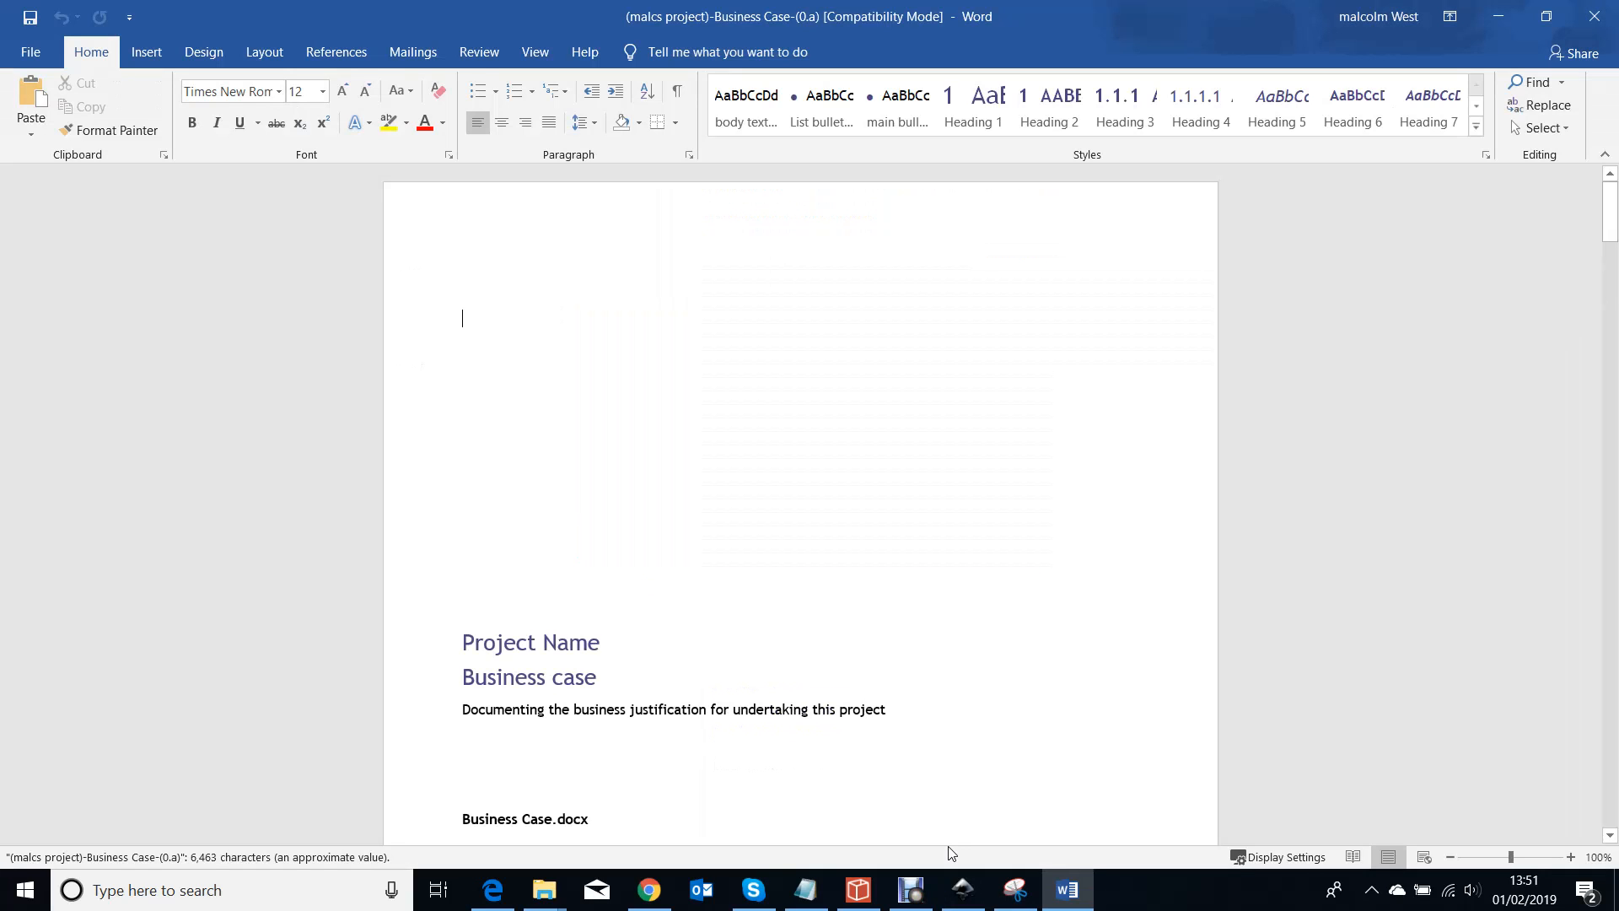
{"action": "left_click", "coordinate": [621, 464]}
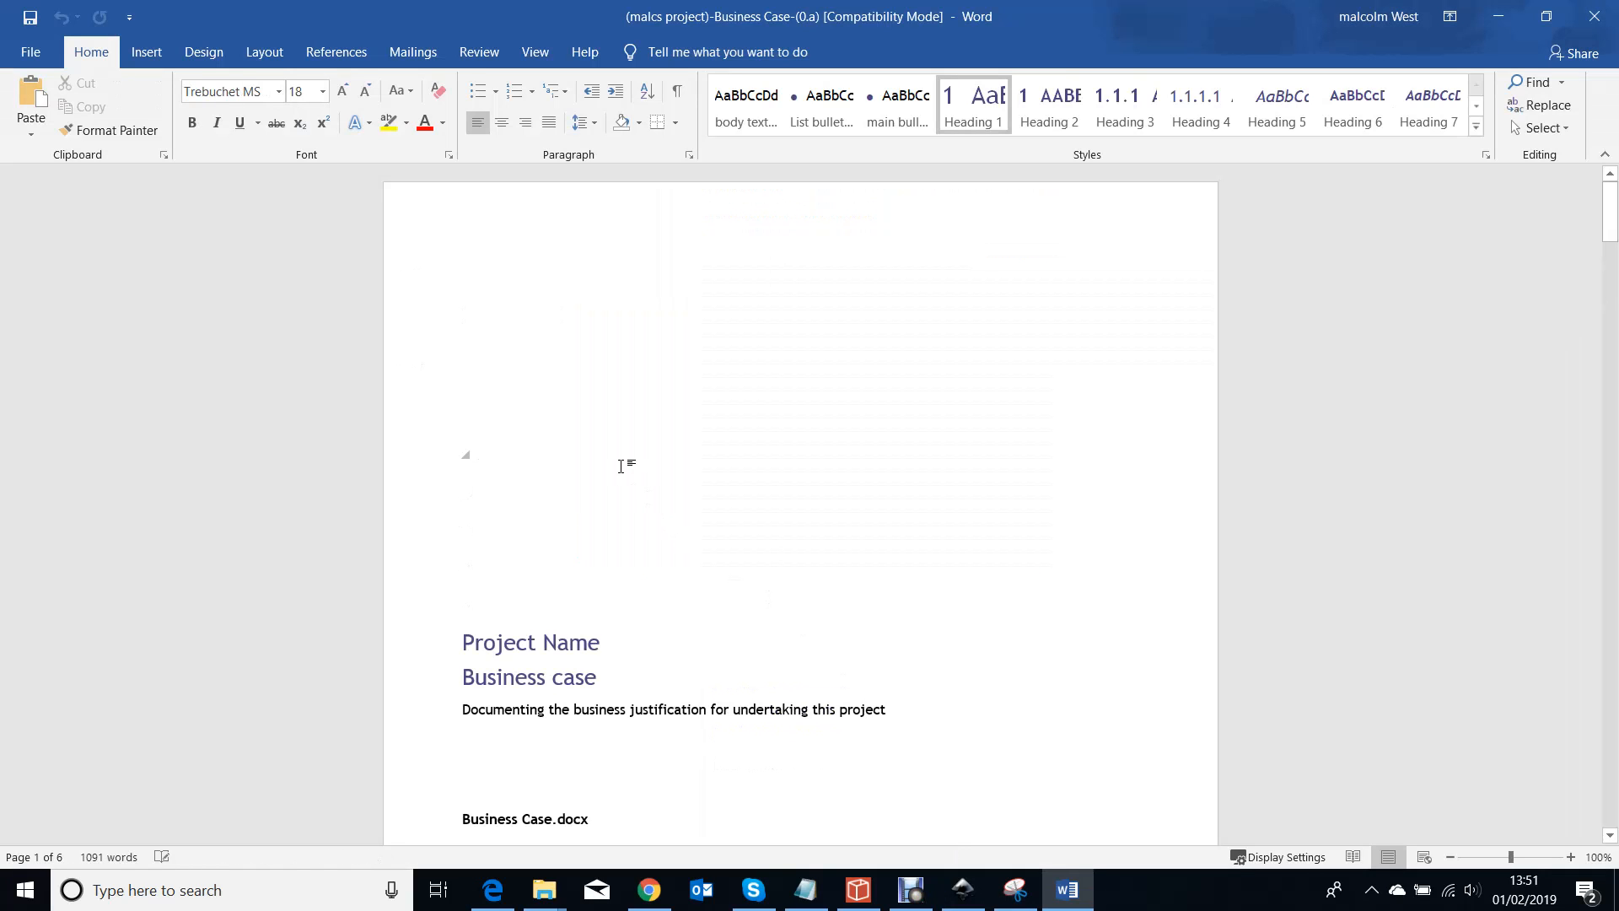
{"action": "type", "text": "New things"}
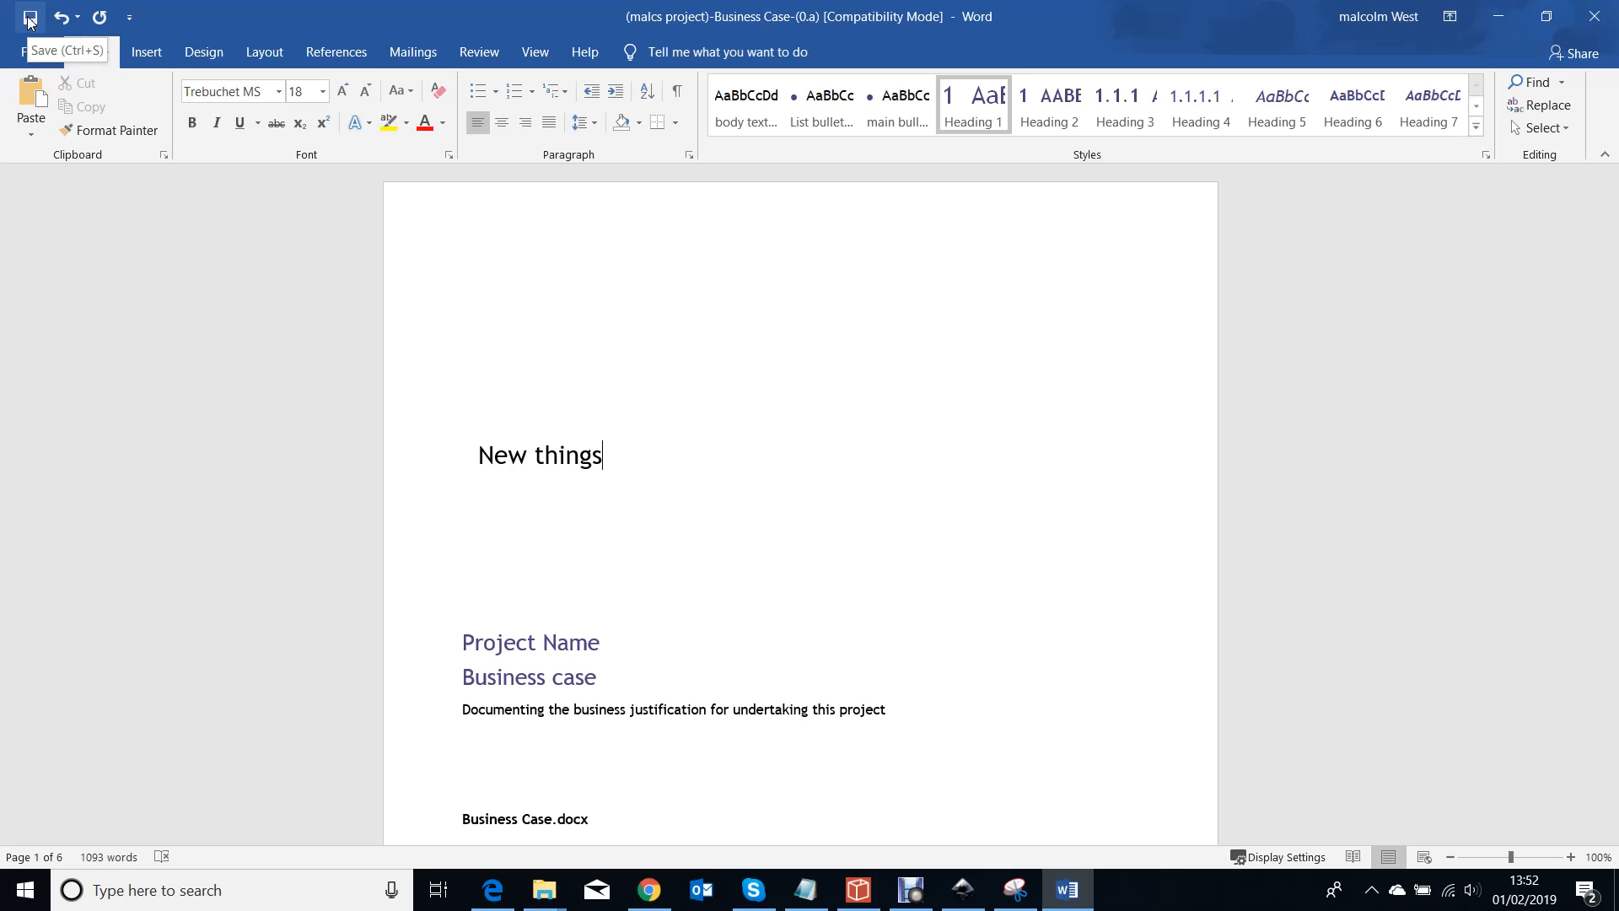
{"action": "left_click", "coordinate": [30, 17]}
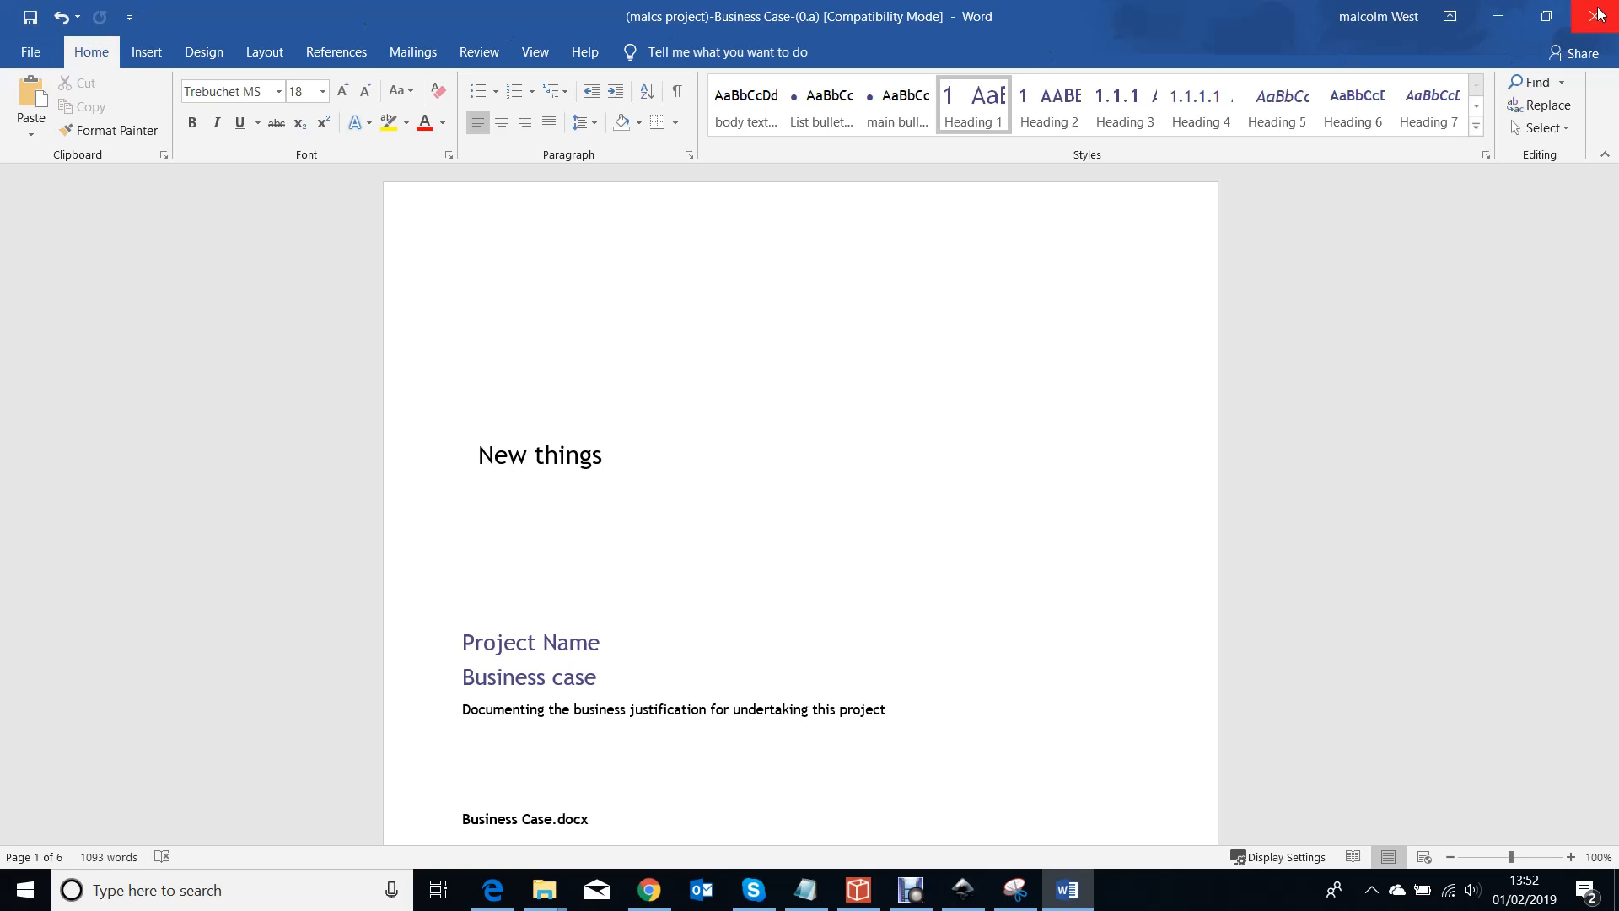
{"action": "left_click", "coordinate": [1596, 14]}
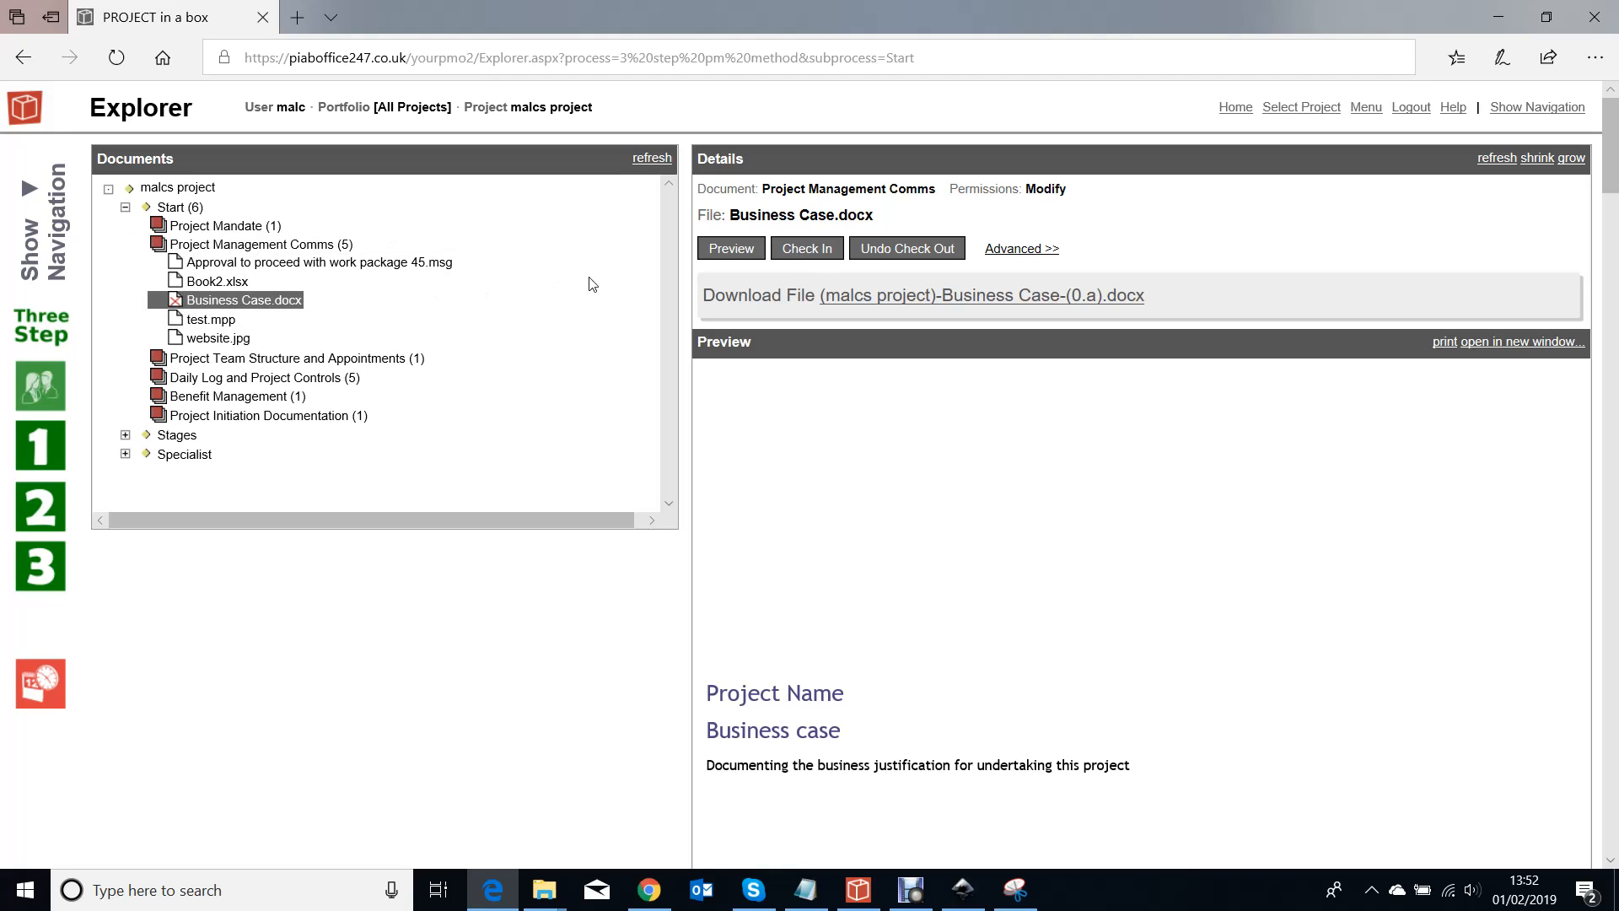
Step: Check the edited Business Case file back in from the Desktop with version increment o.X and view its version history
{"action": "left_click", "coordinate": [802, 249]}
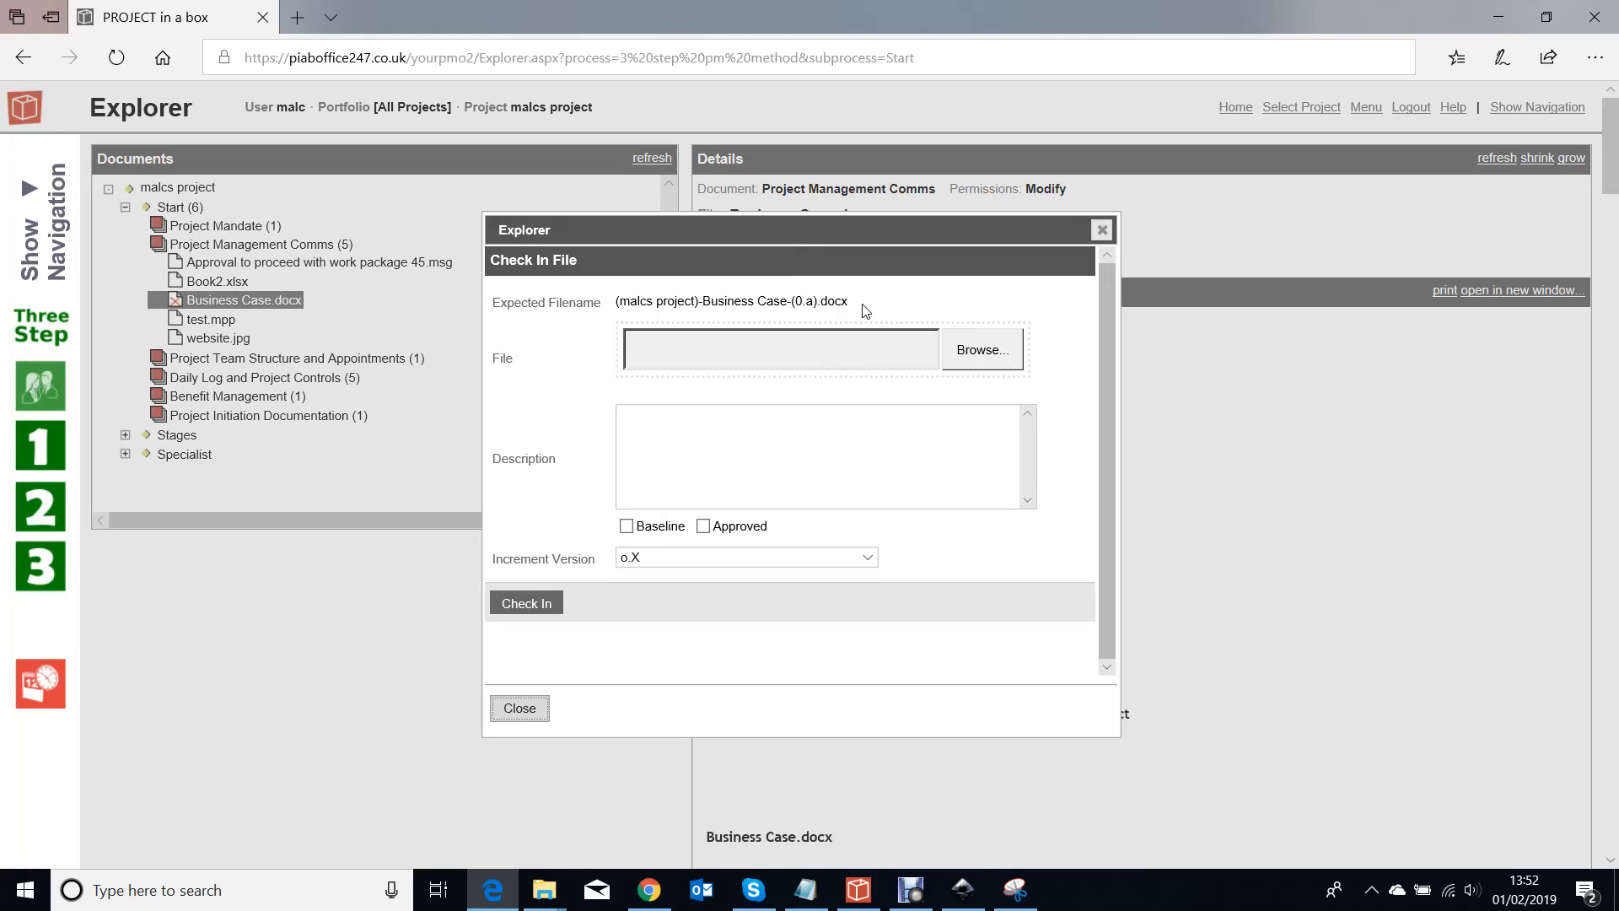
{"action": "left_click", "coordinate": [1005, 358]}
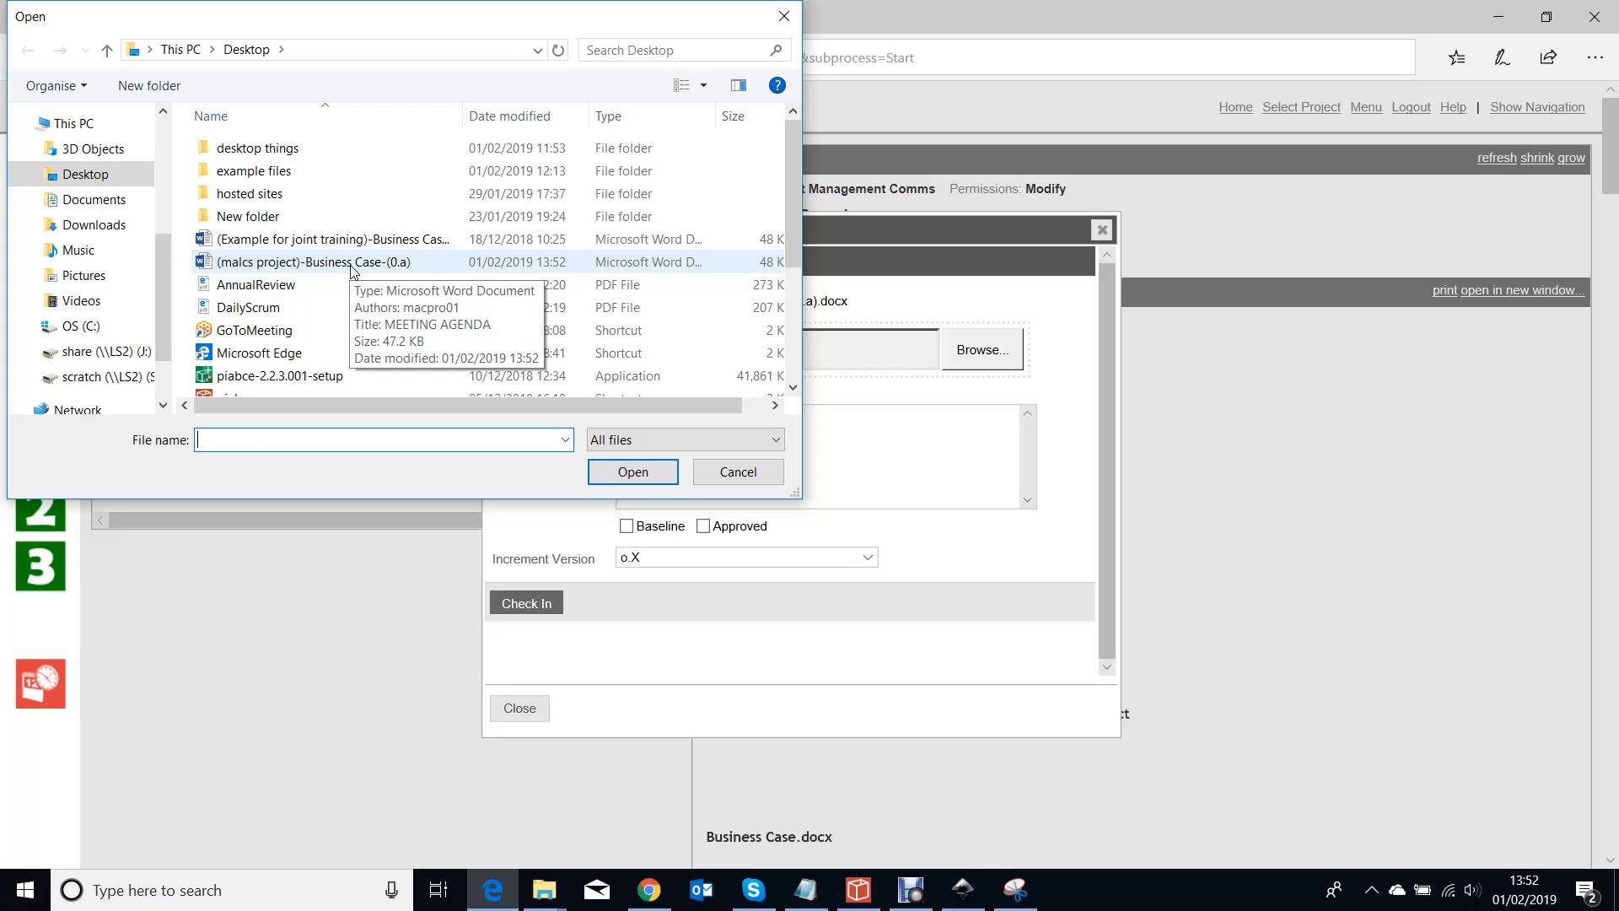
{"action": "left_click", "coordinate": [353, 268]}
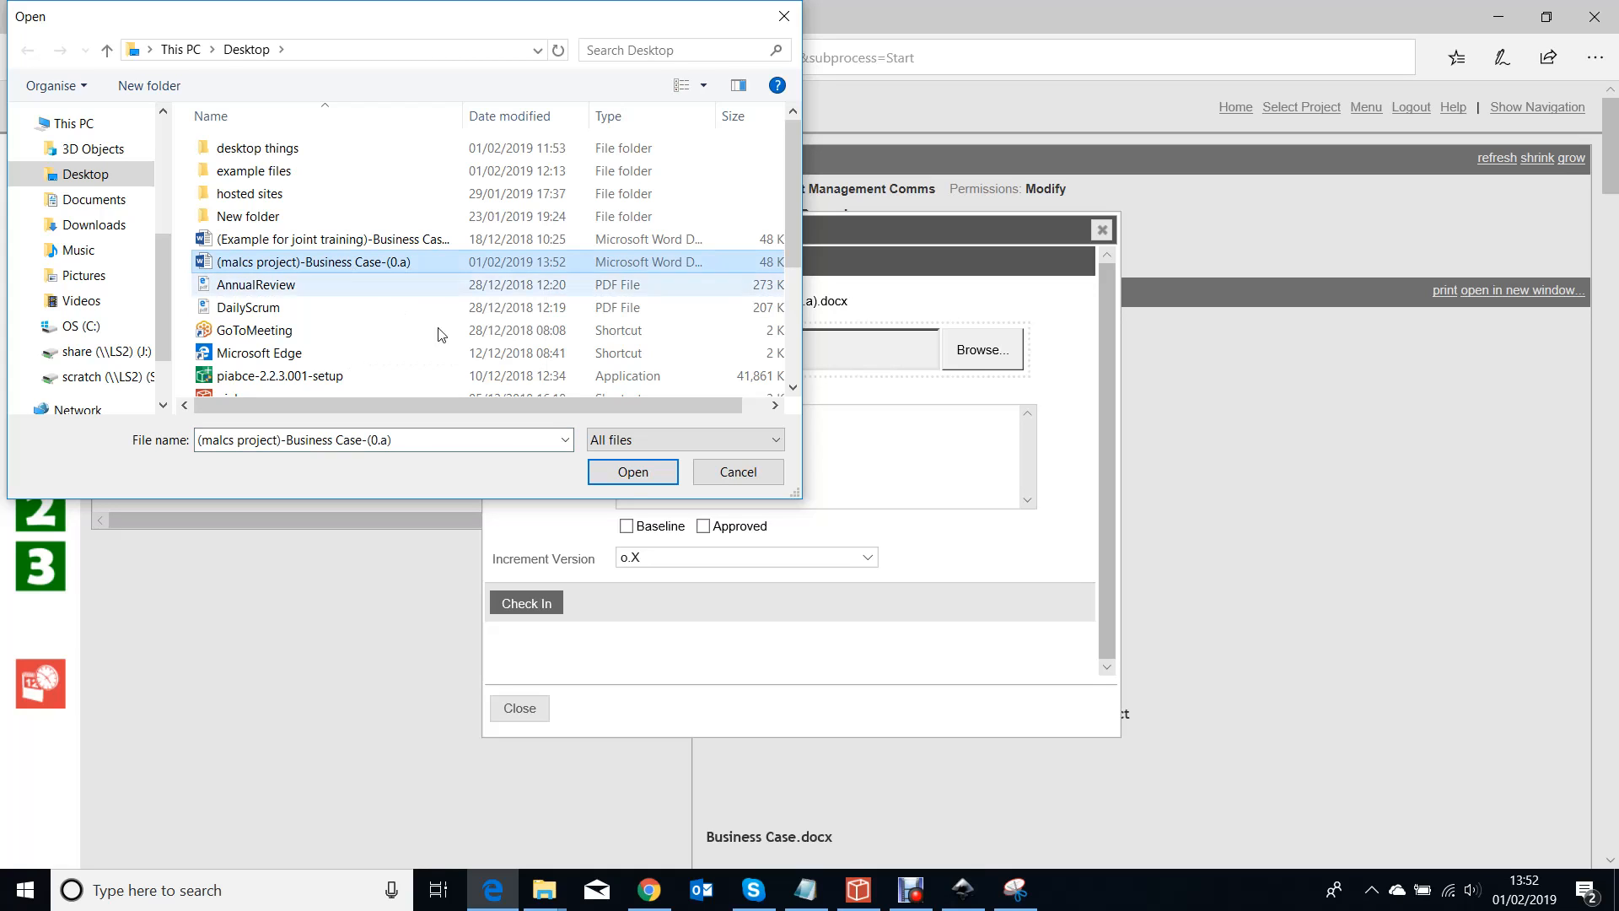
{"action": "left_click", "coordinate": [632, 472]}
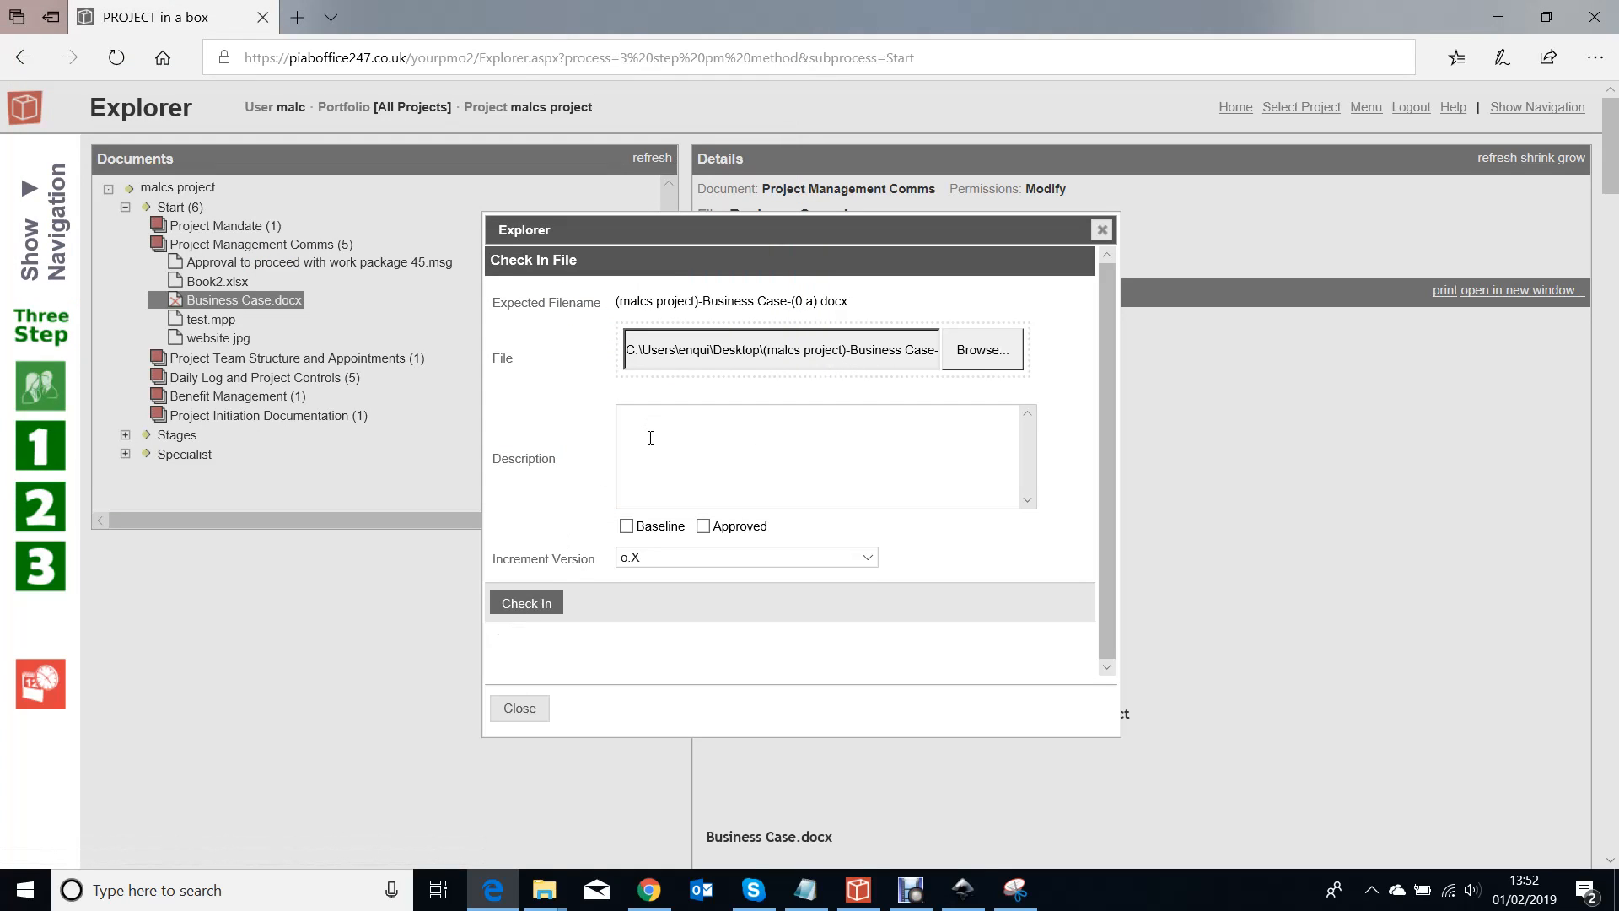
{"action": "left_click", "coordinate": [526, 603]}
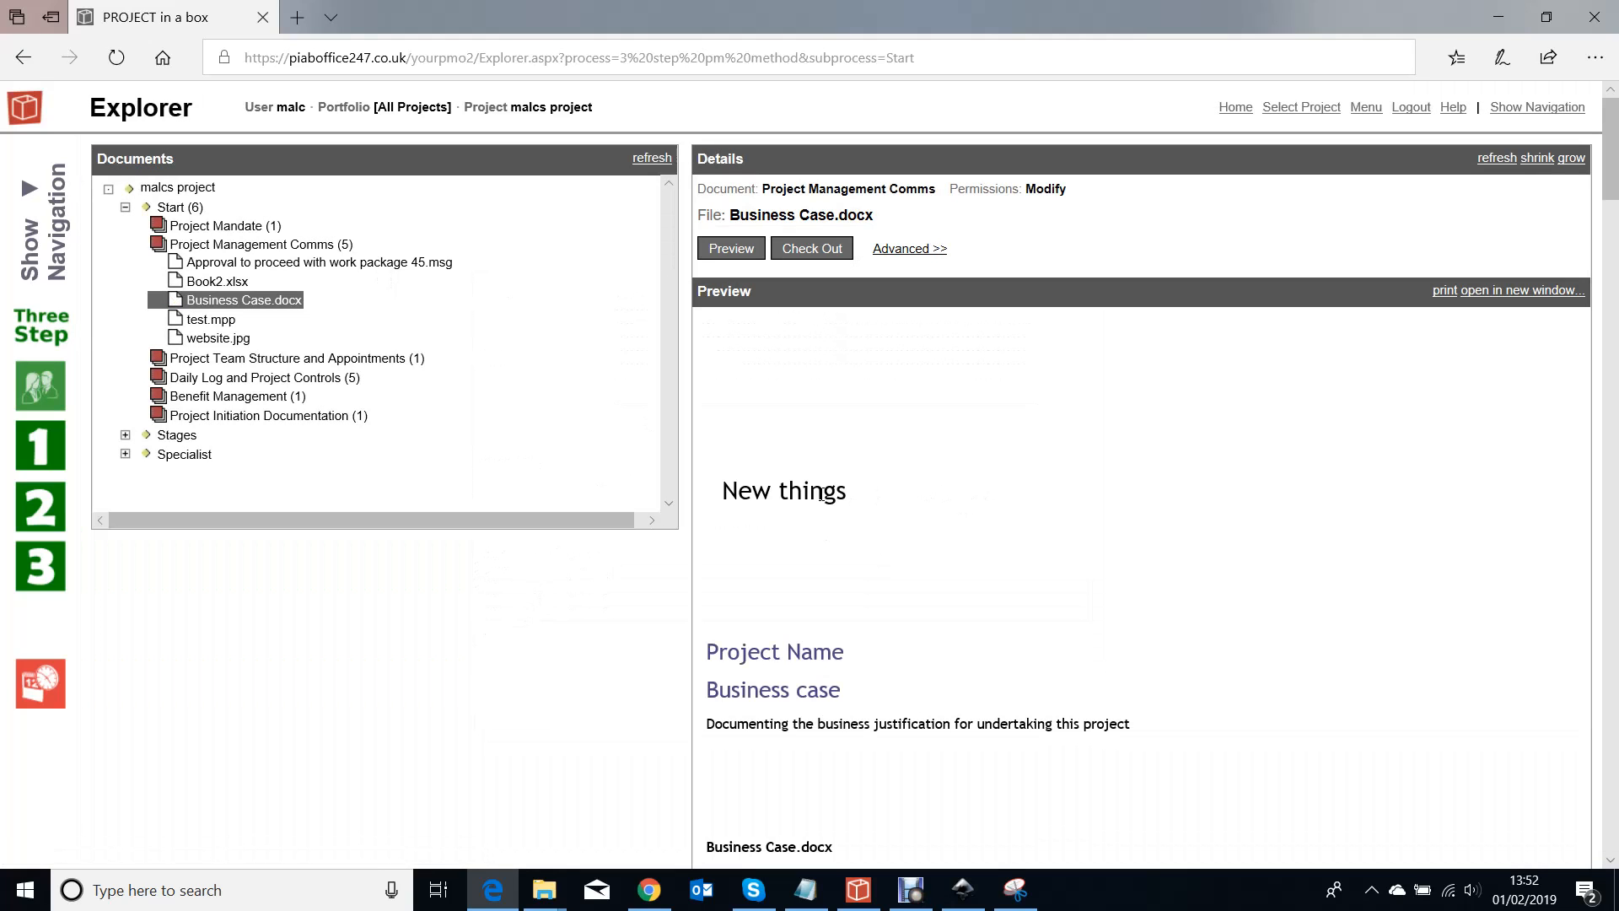
{"action": "left_click", "coordinate": [924, 250]}
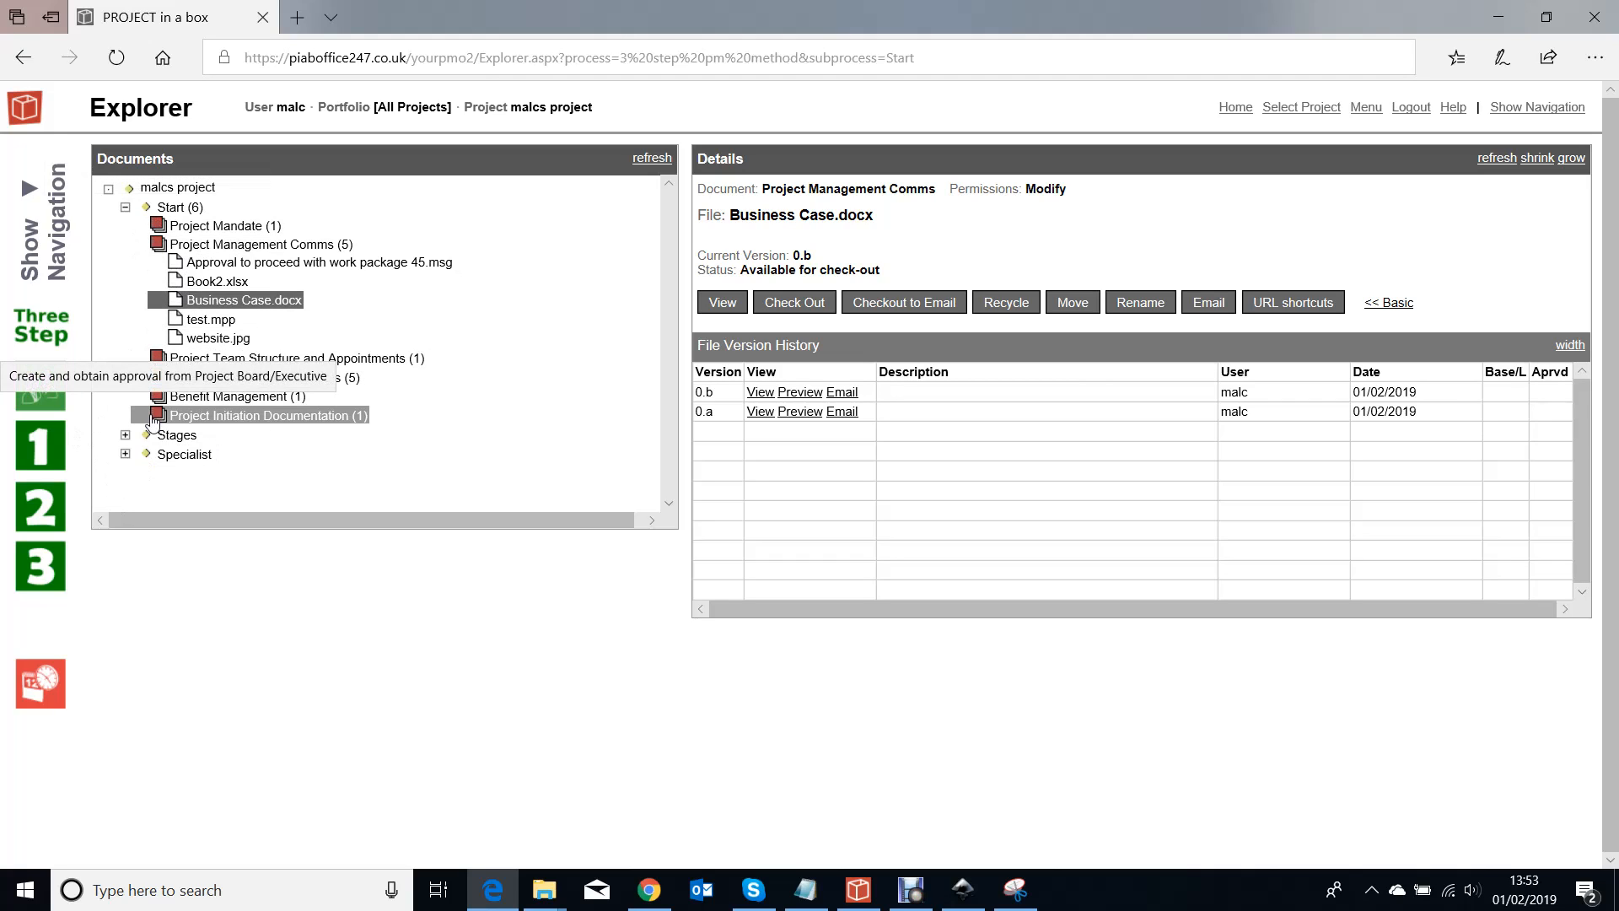
Step: Add a new document to the Start process and rename it "H and S"
{"action": "left_click", "coordinate": [191, 208]}
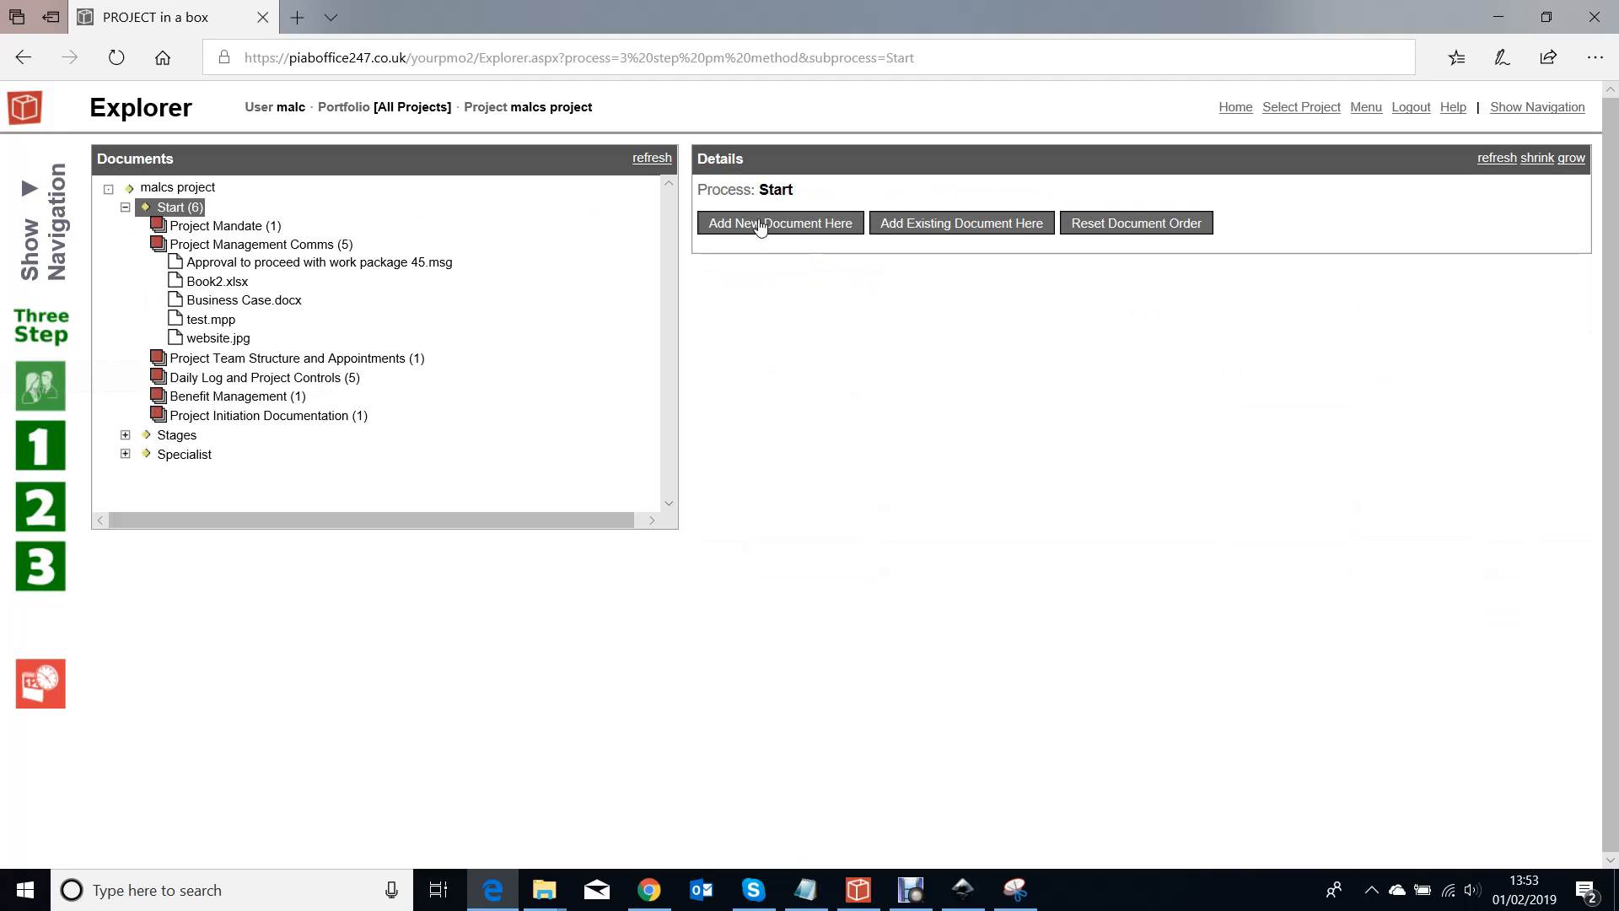
{"action": "left_click", "coordinate": [772, 226]}
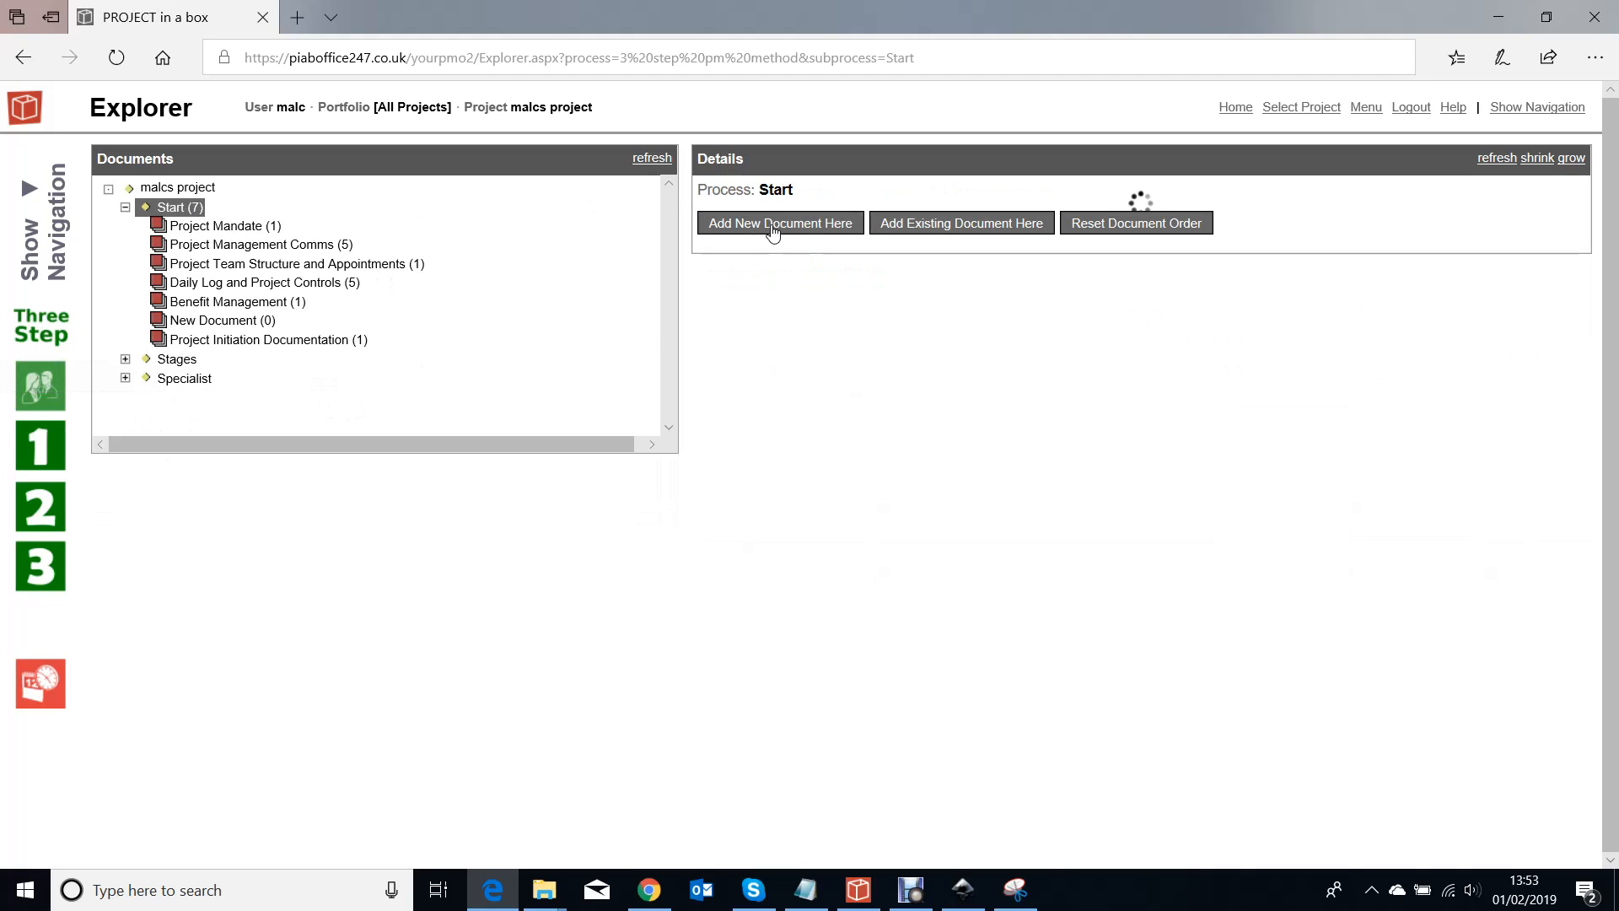
{"action": "left_click", "coordinate": [237, 327]}
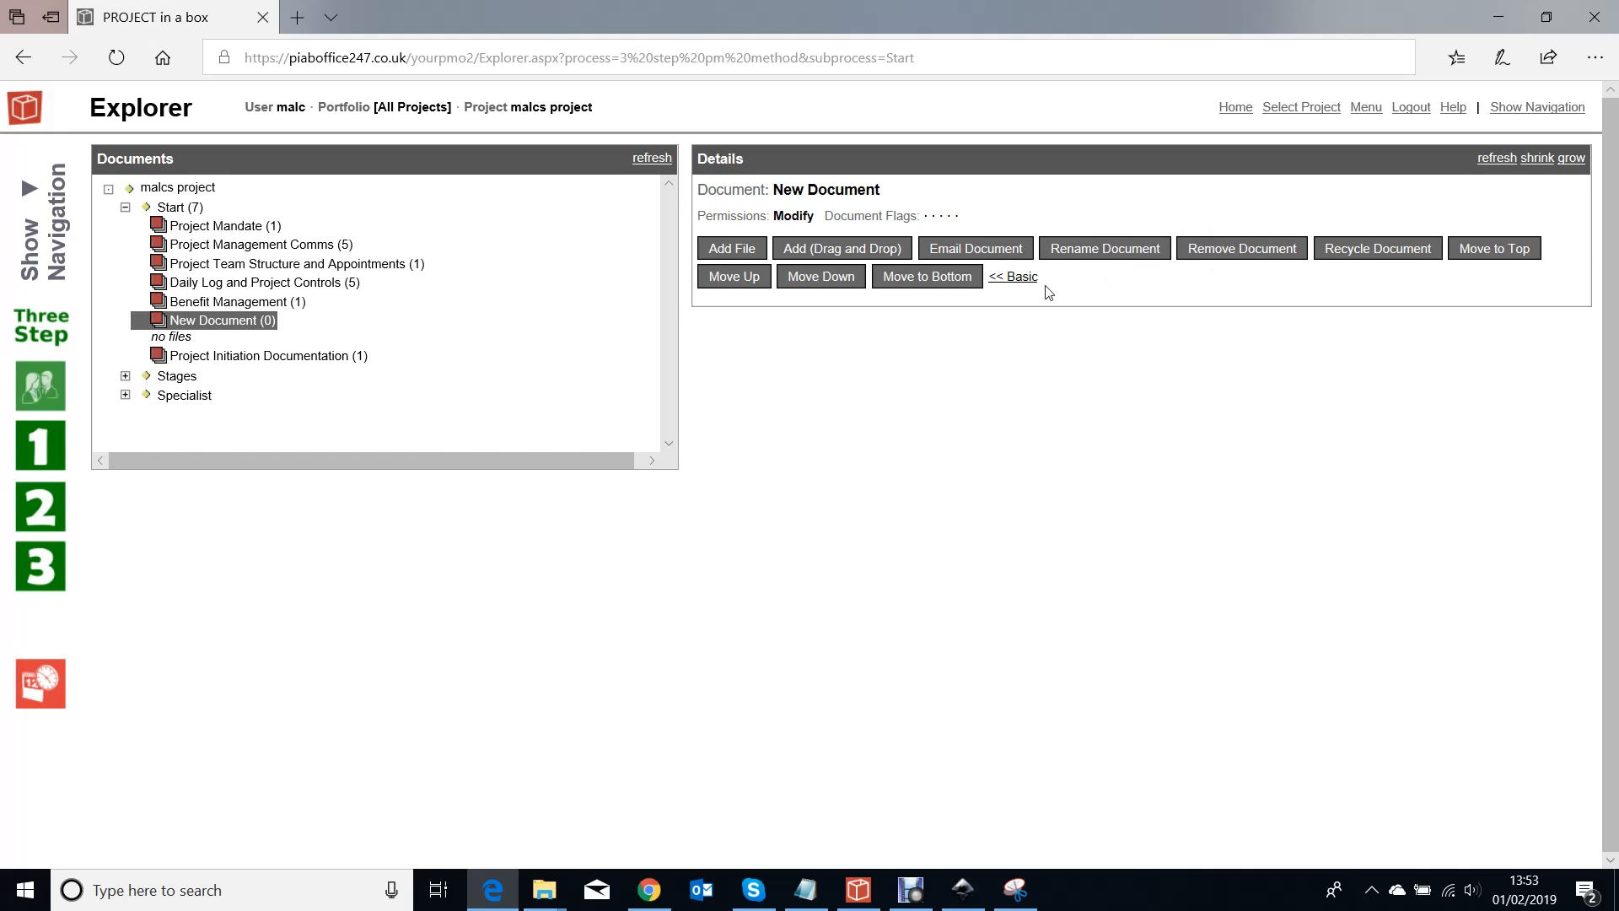
{"action": "left_click", "coordinate": [1013, 280]}
{"action": "left_click", "coordinate": [1048, 256]}
{"action": "left_click", "coordinate": [1101, 251]}
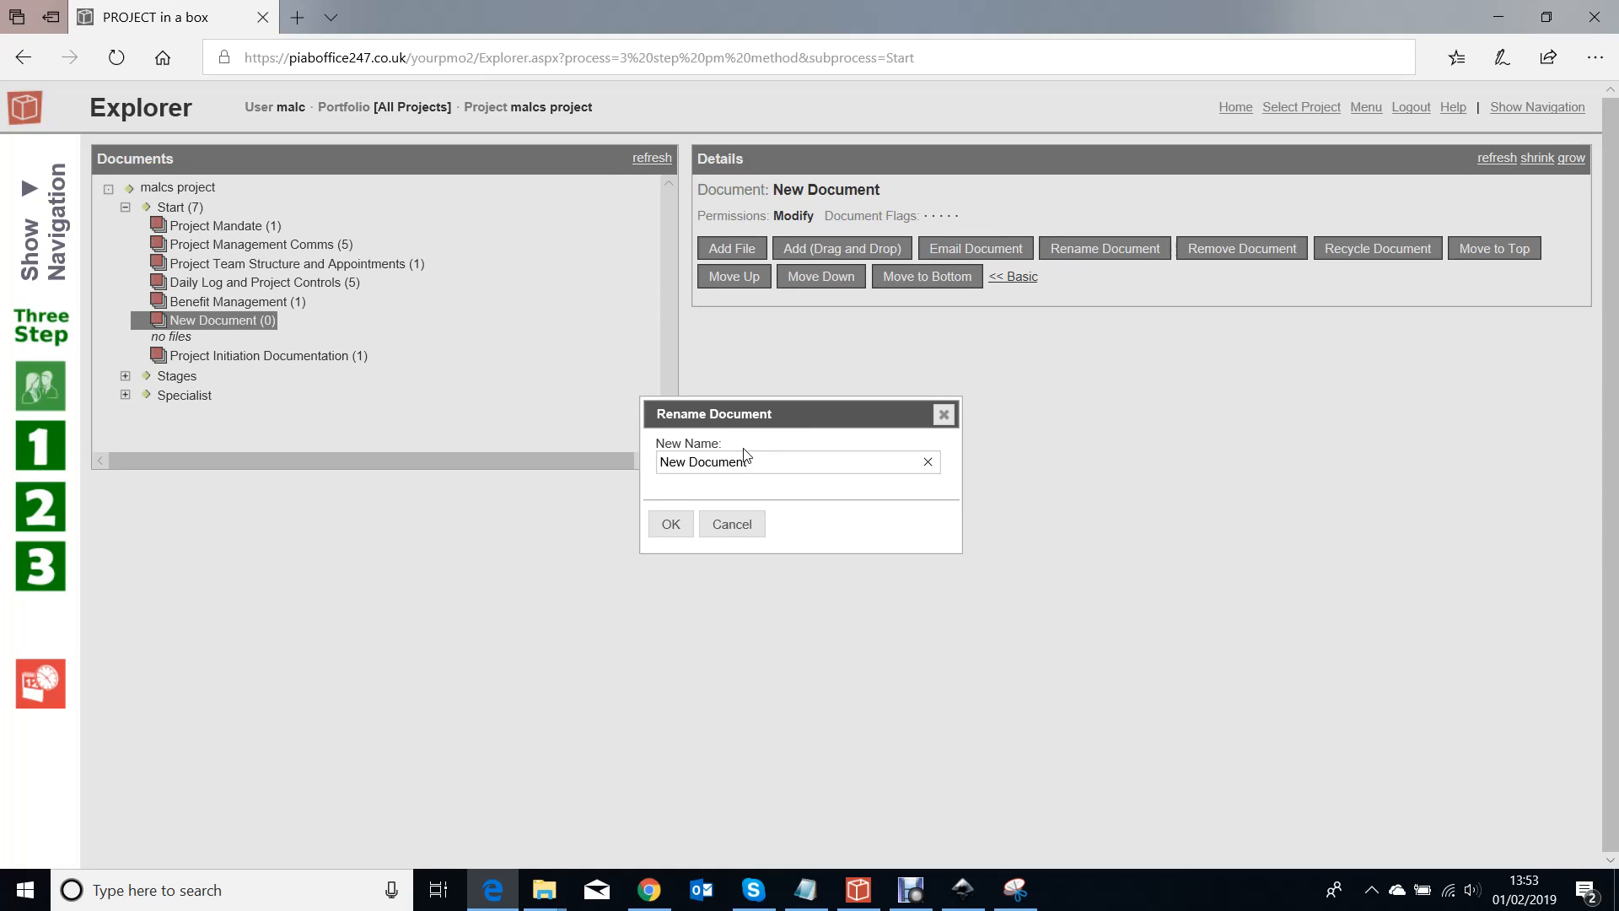
{"action": "type", "text": "and S"}
{"action": "left_click_drag", "start_coordinate": [745, 462], "coordinate": [631, 477]}
{"action": "key", "text": "Delete"}
{"action": "key", "text": "Delete"}
{"action": "left_click", "coordinate": [670, 524]}
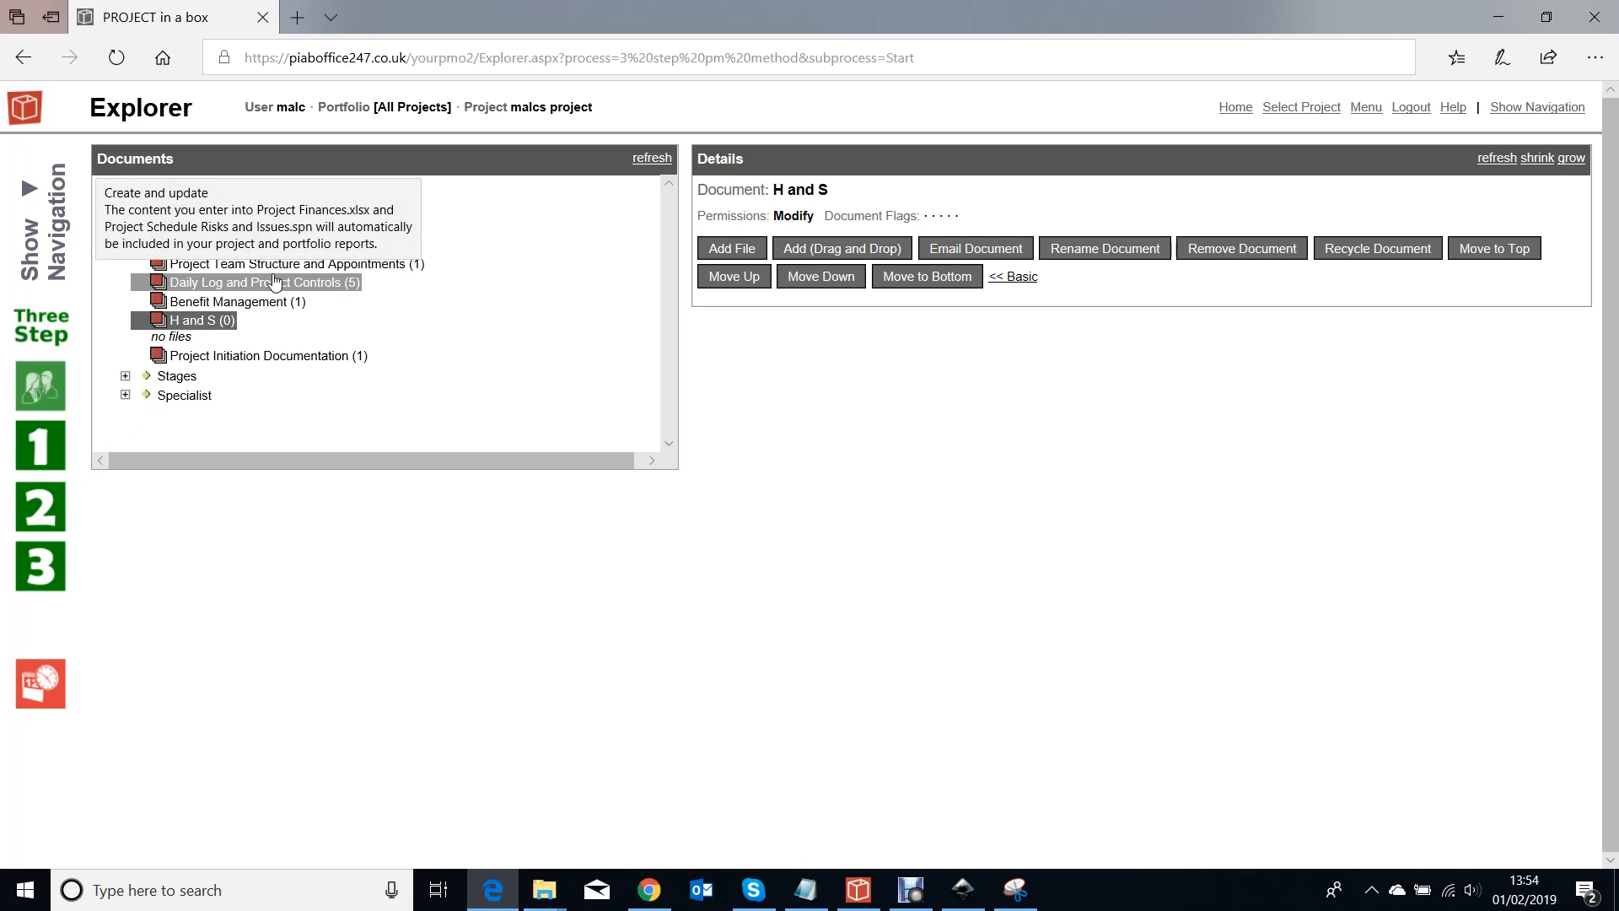
Step: Recycle the file website.jpg from the Project Management Comms document and confirm it
{"action": "left_click", "coordinate": [323, 246]}
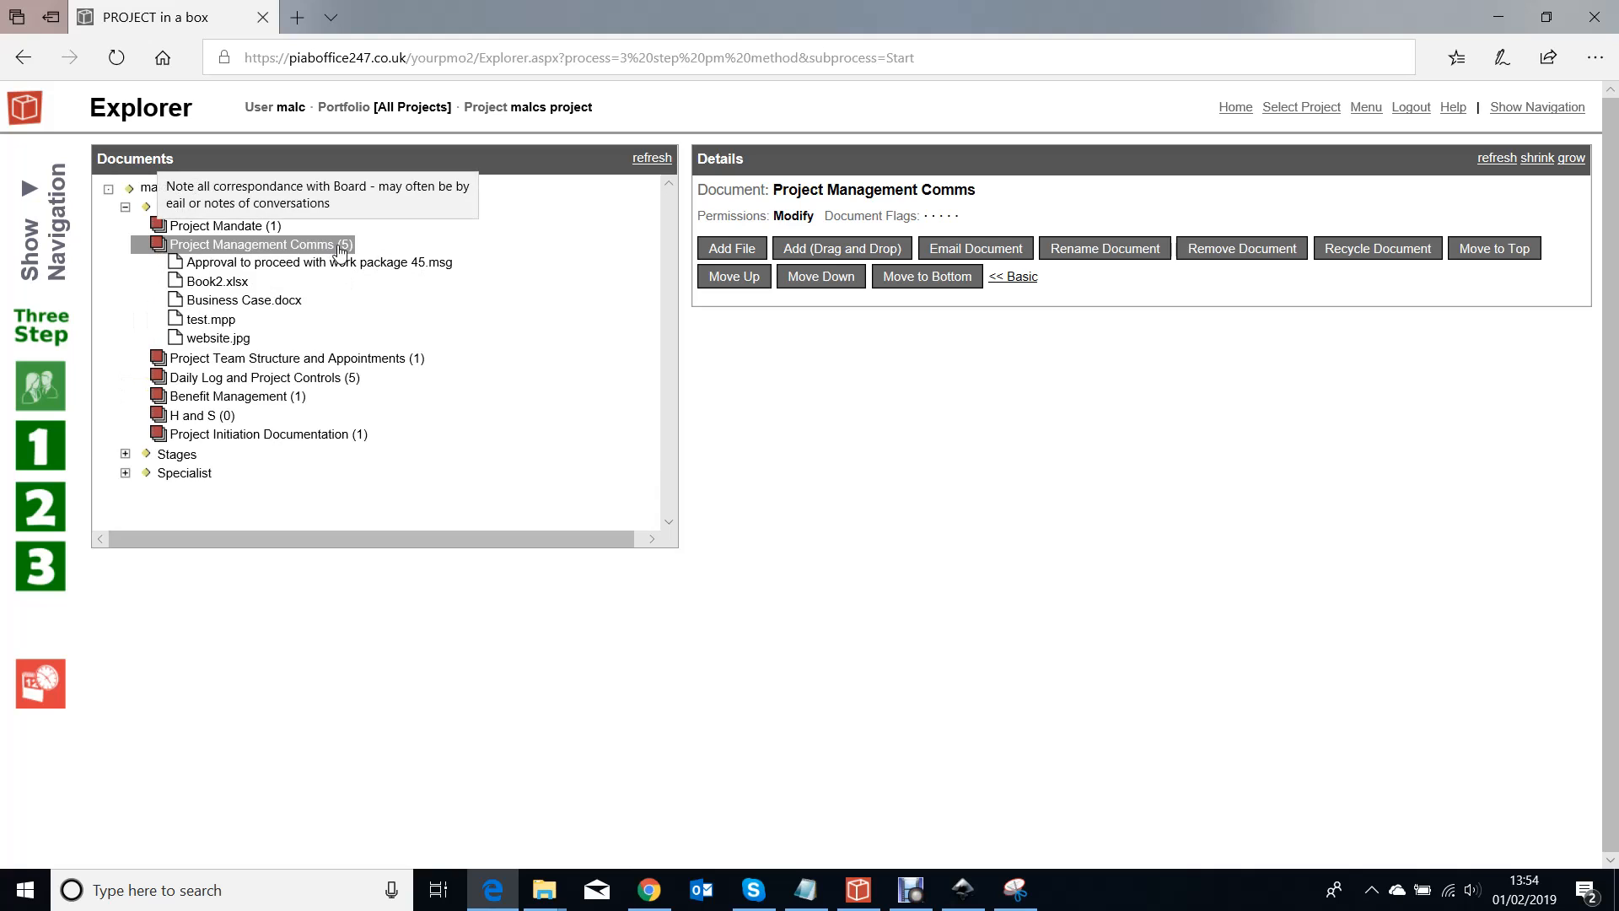
{"action": "left_click", "coordinate": [218, 342]}
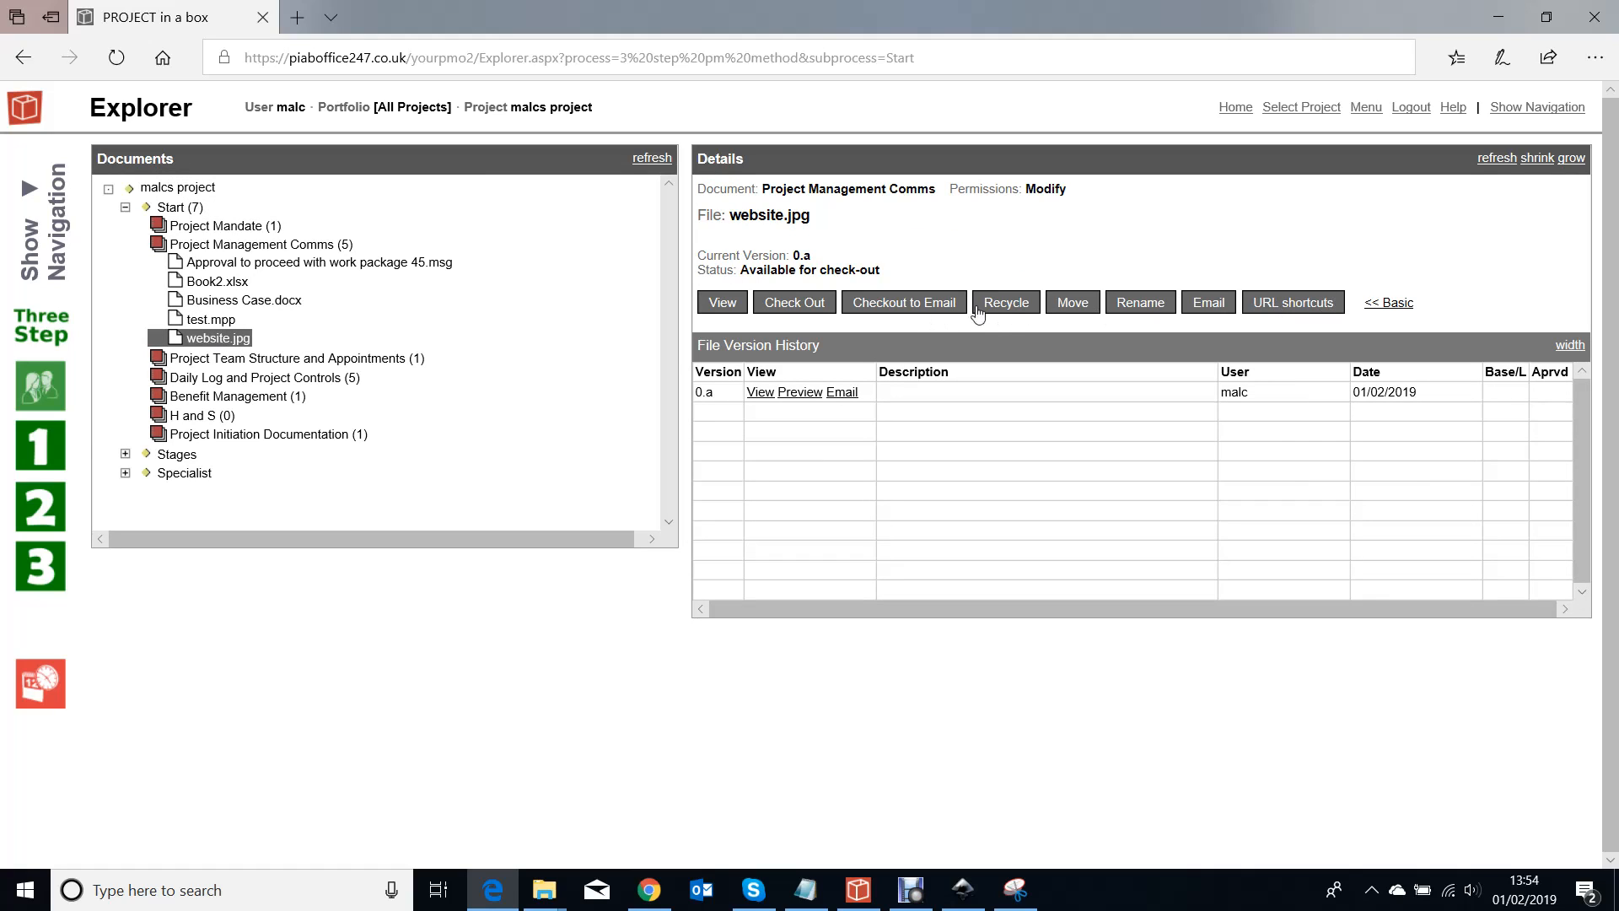
{"action": "left_click", "coordinate": [1025, 306]}
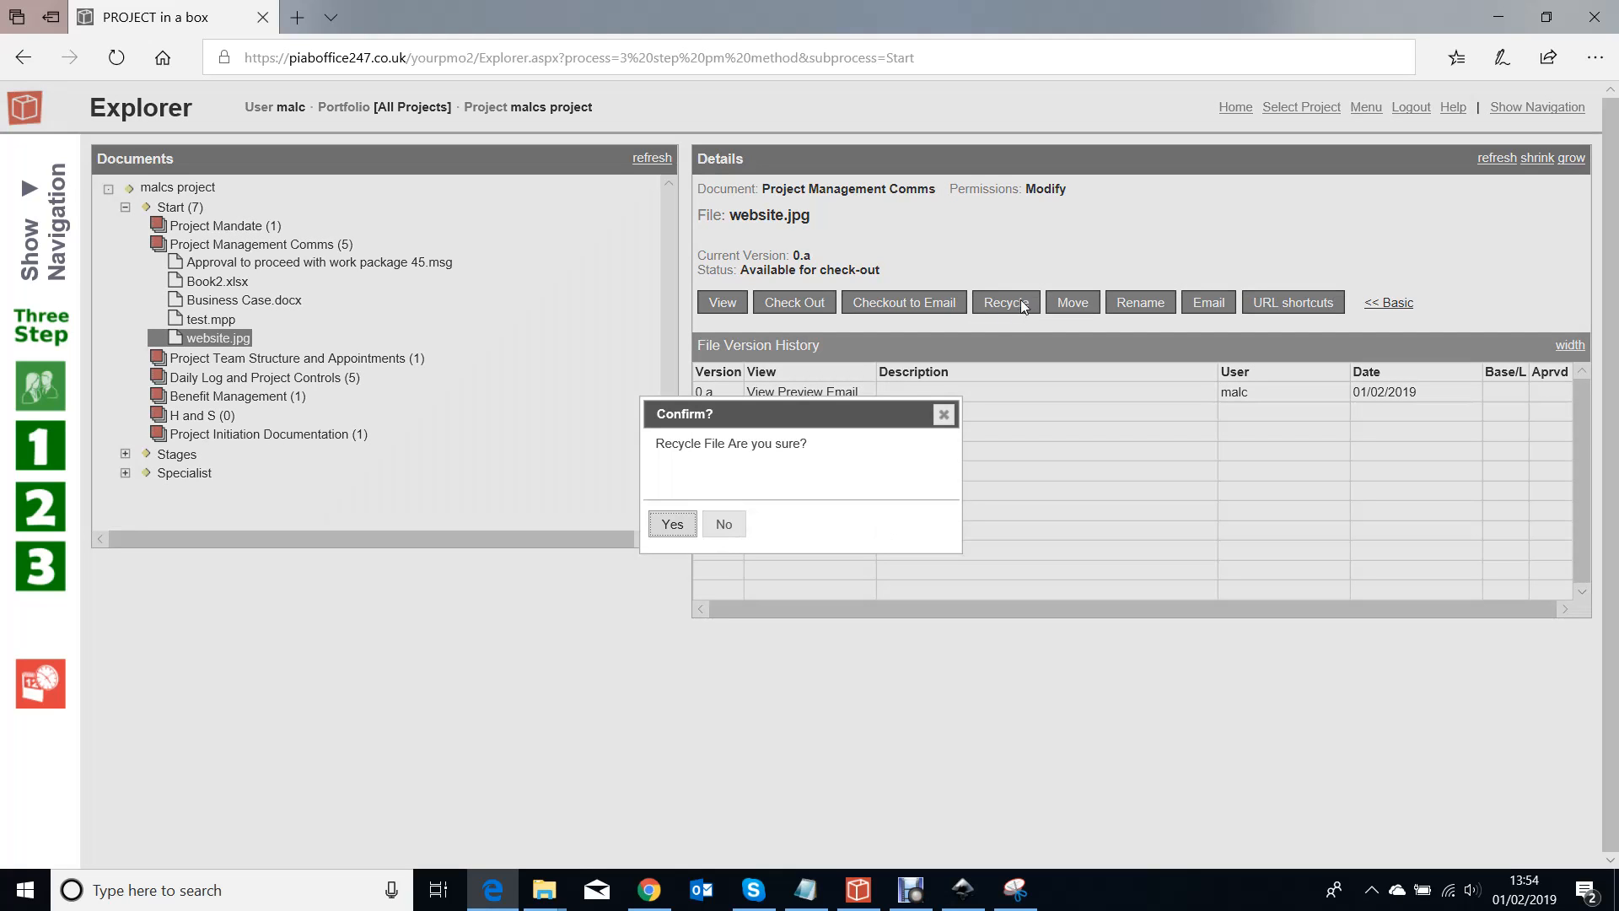
{"action": "left_click", "coordinate": [667, 525]}
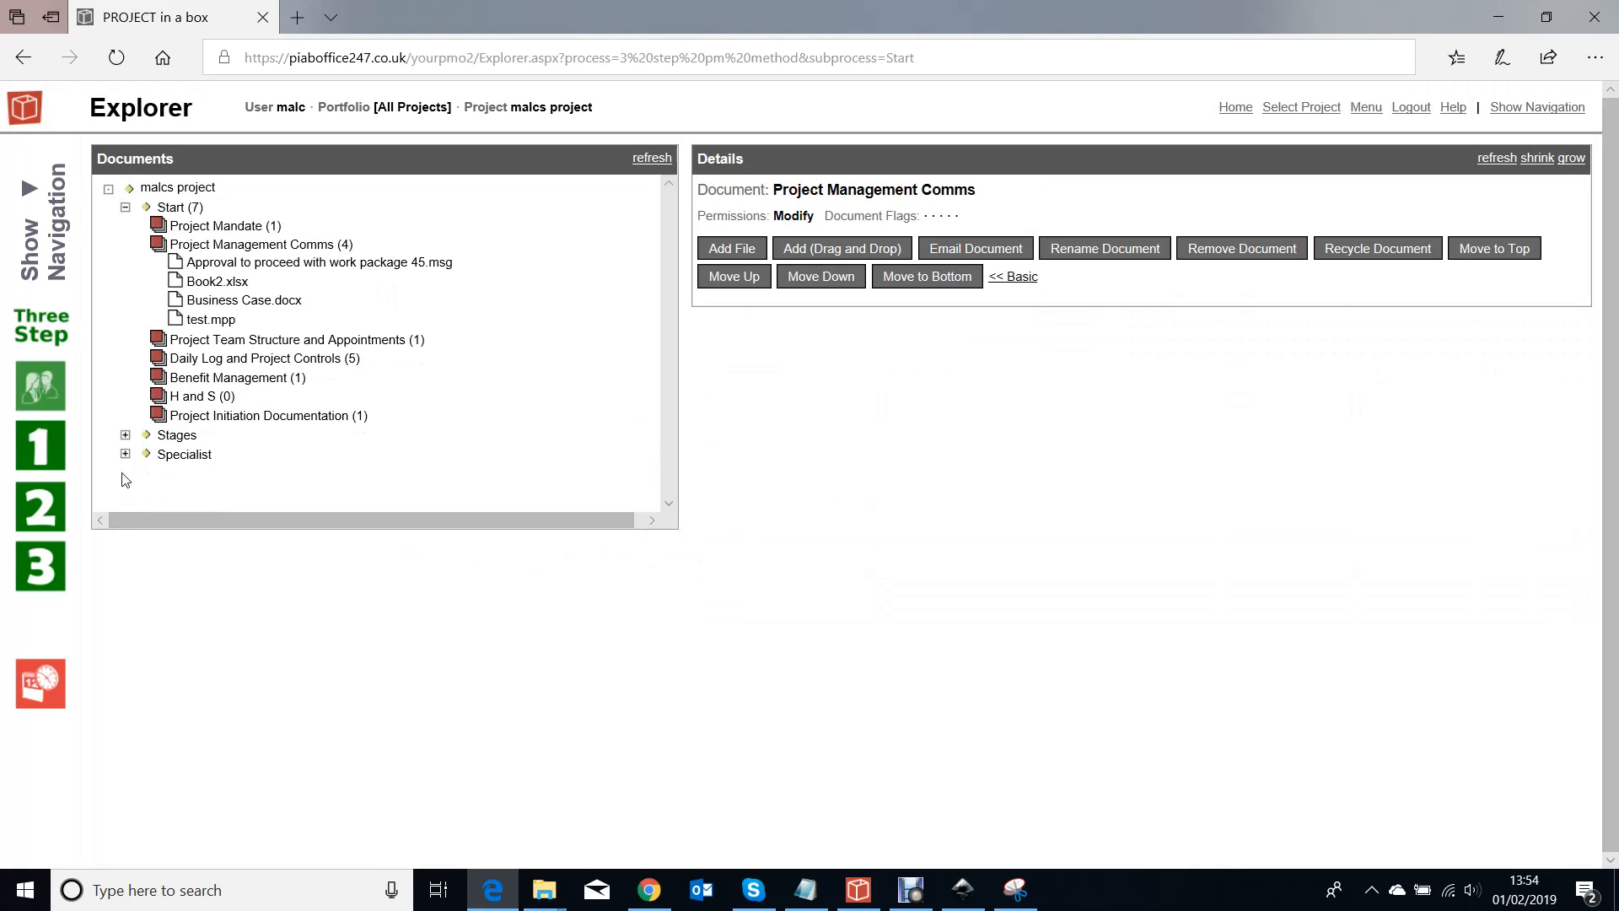
Step: Open the Recycled Files in the Specialist section's Recycle Bin and show the details of website.jpg
{"action": "left_click", "coordinate": [125, 454]}
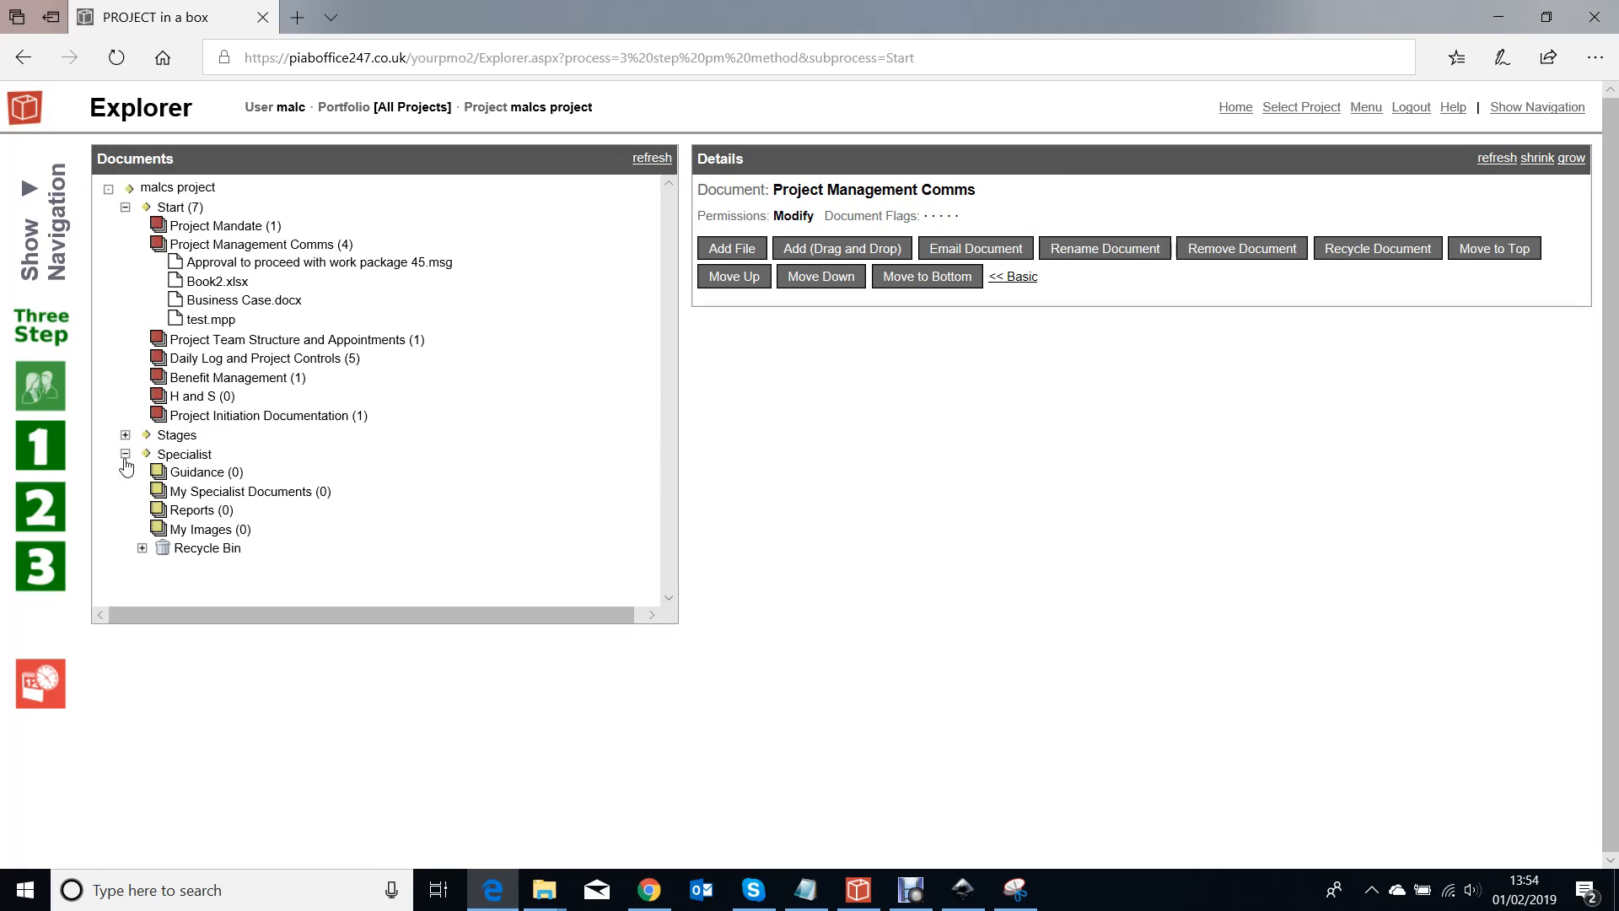
{"action": "left_click", "coordinate": [141, 548]}
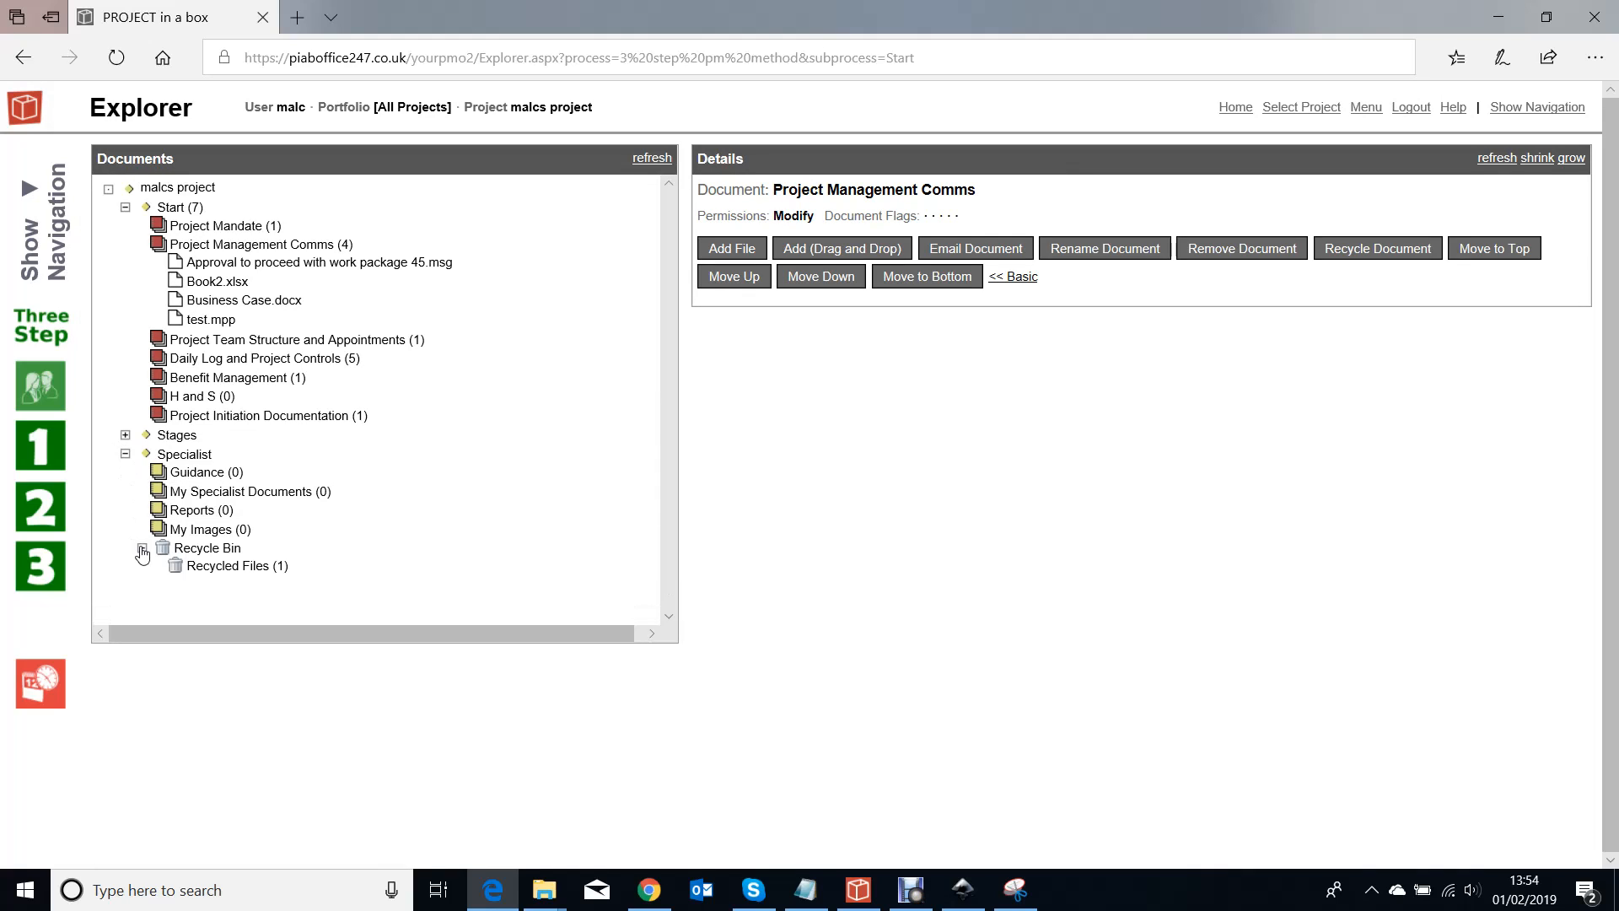
{"action": "left_click", "coordinate": [258, 574]}
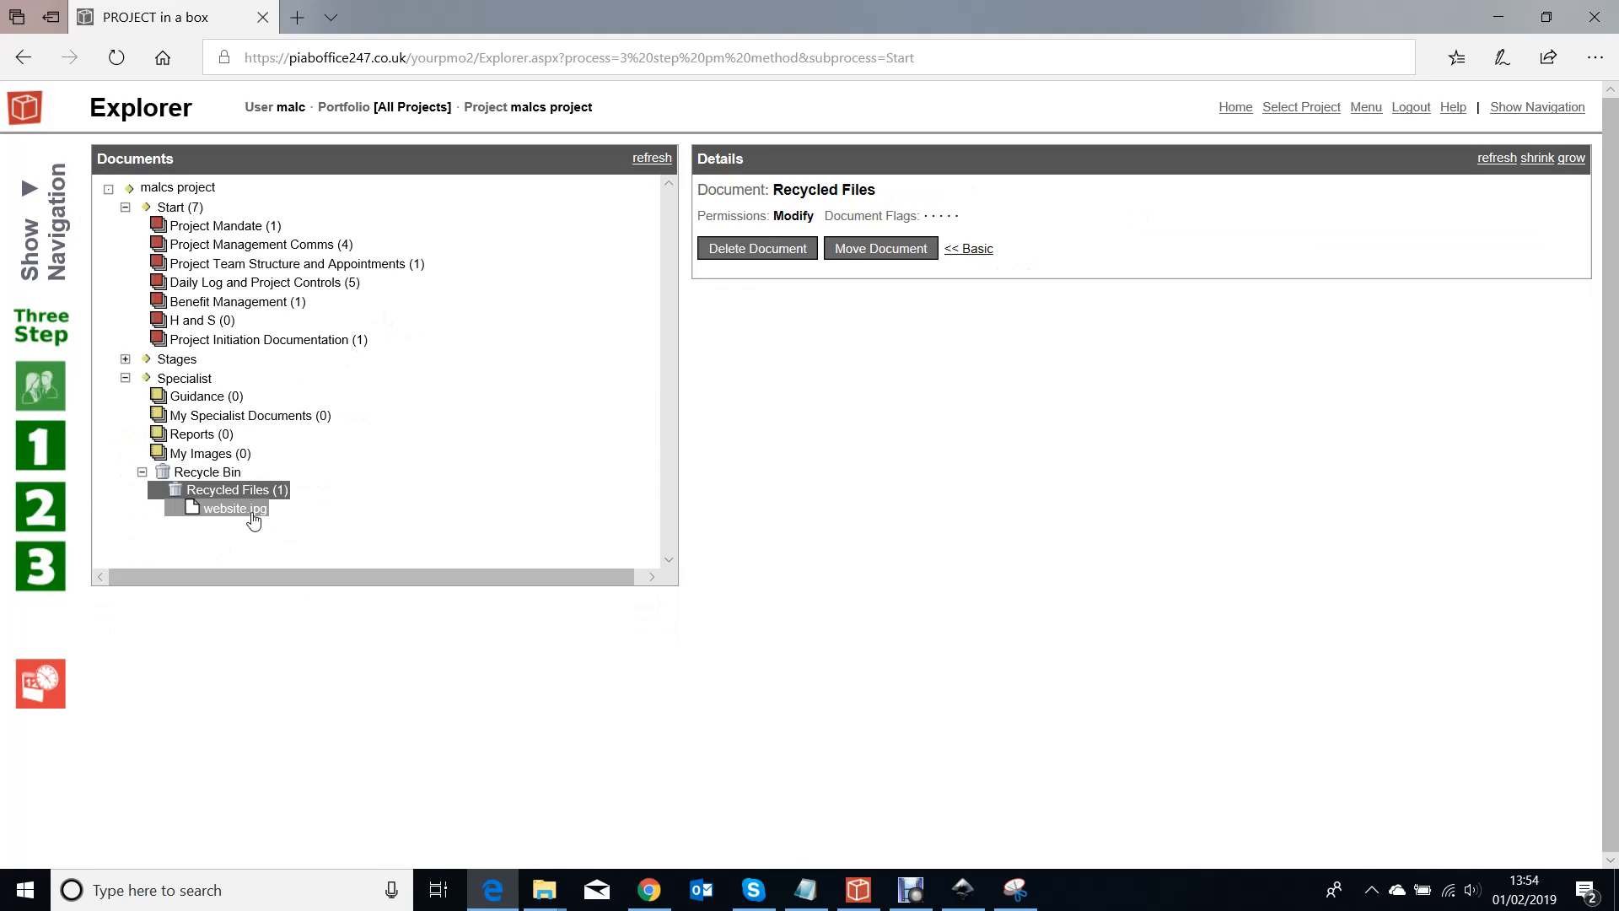
{"action": "left_click", "coordinate": [253, 511]}
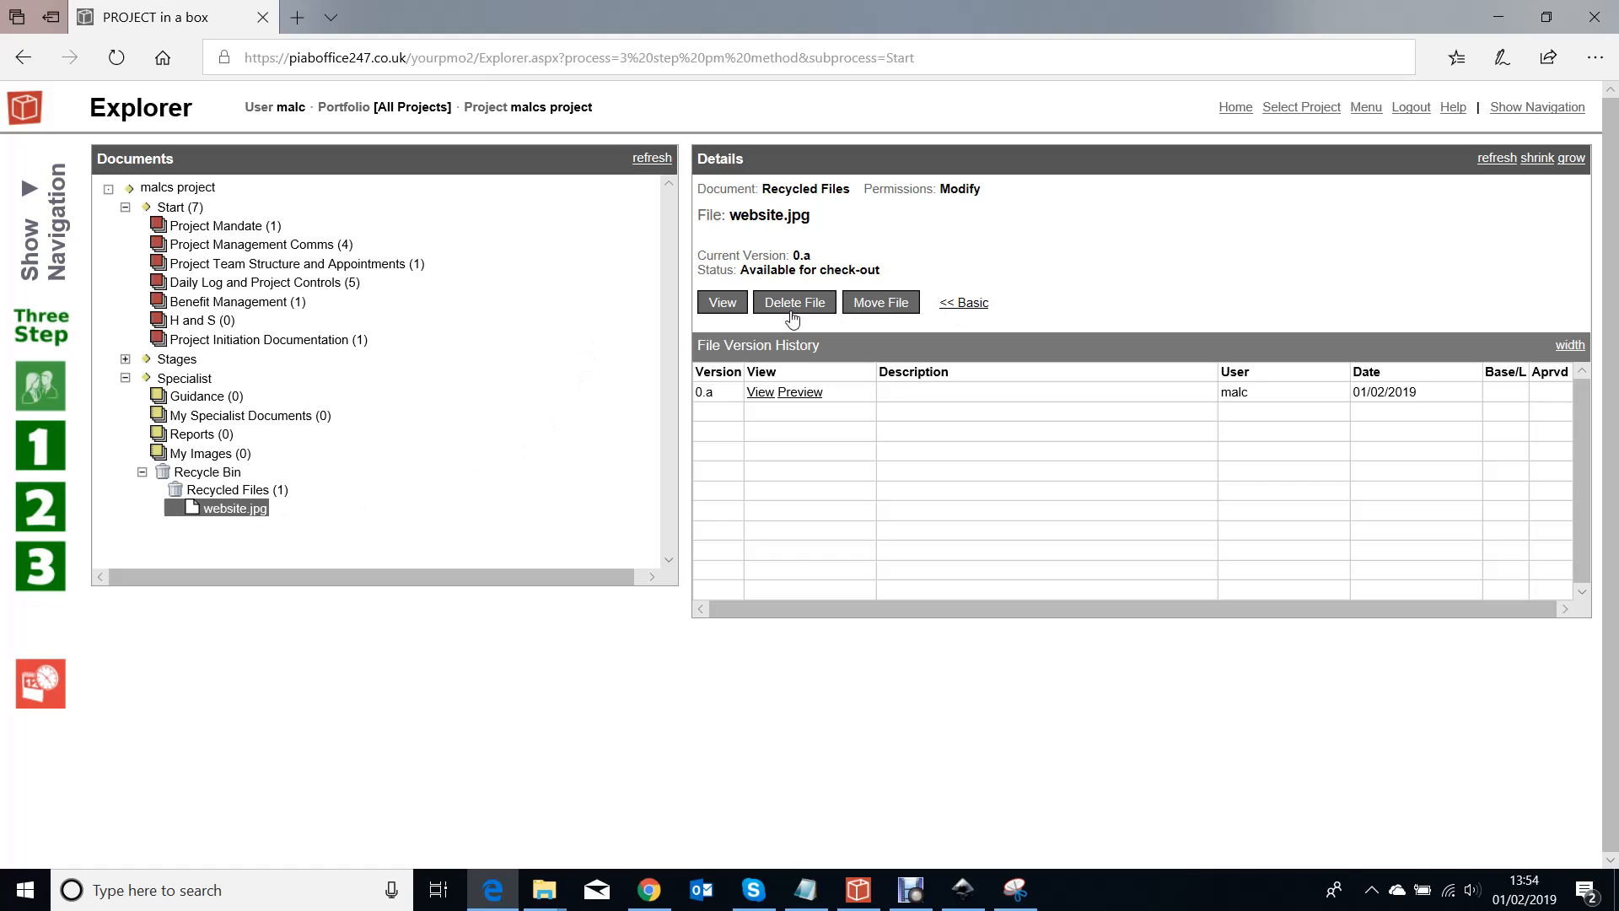
Step: Show the details of Project Finances.xlsx under Daily Log and Project Controls in the Start process
{"action": "left_click", "coordinate": [282, 285]}
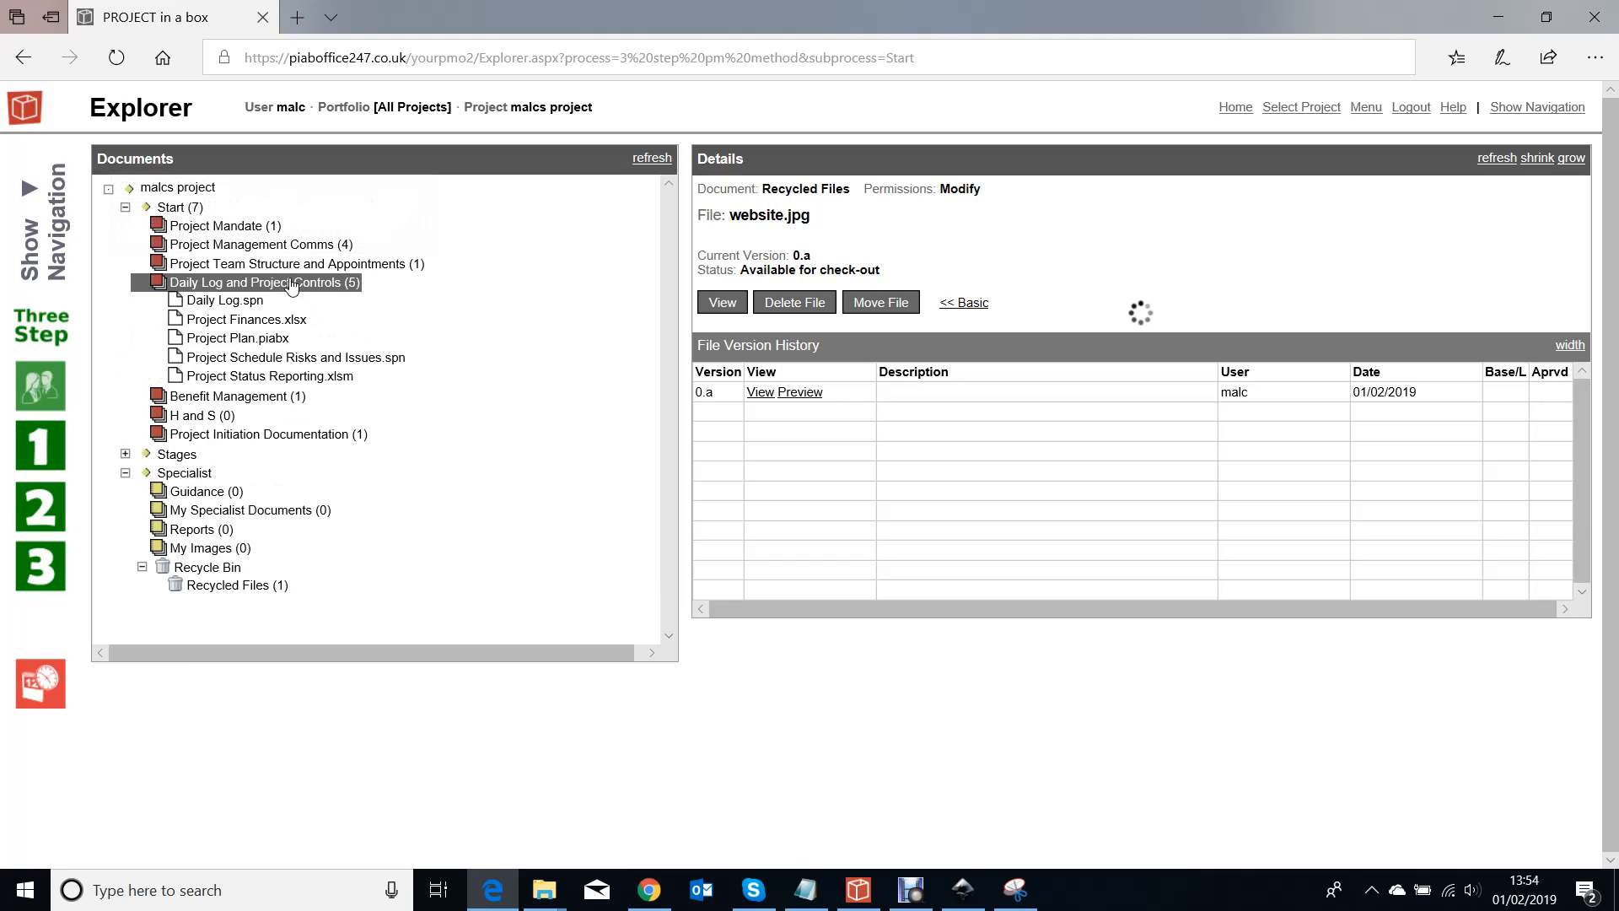
{"action": "left_click", "coordinate": [267, 321]}
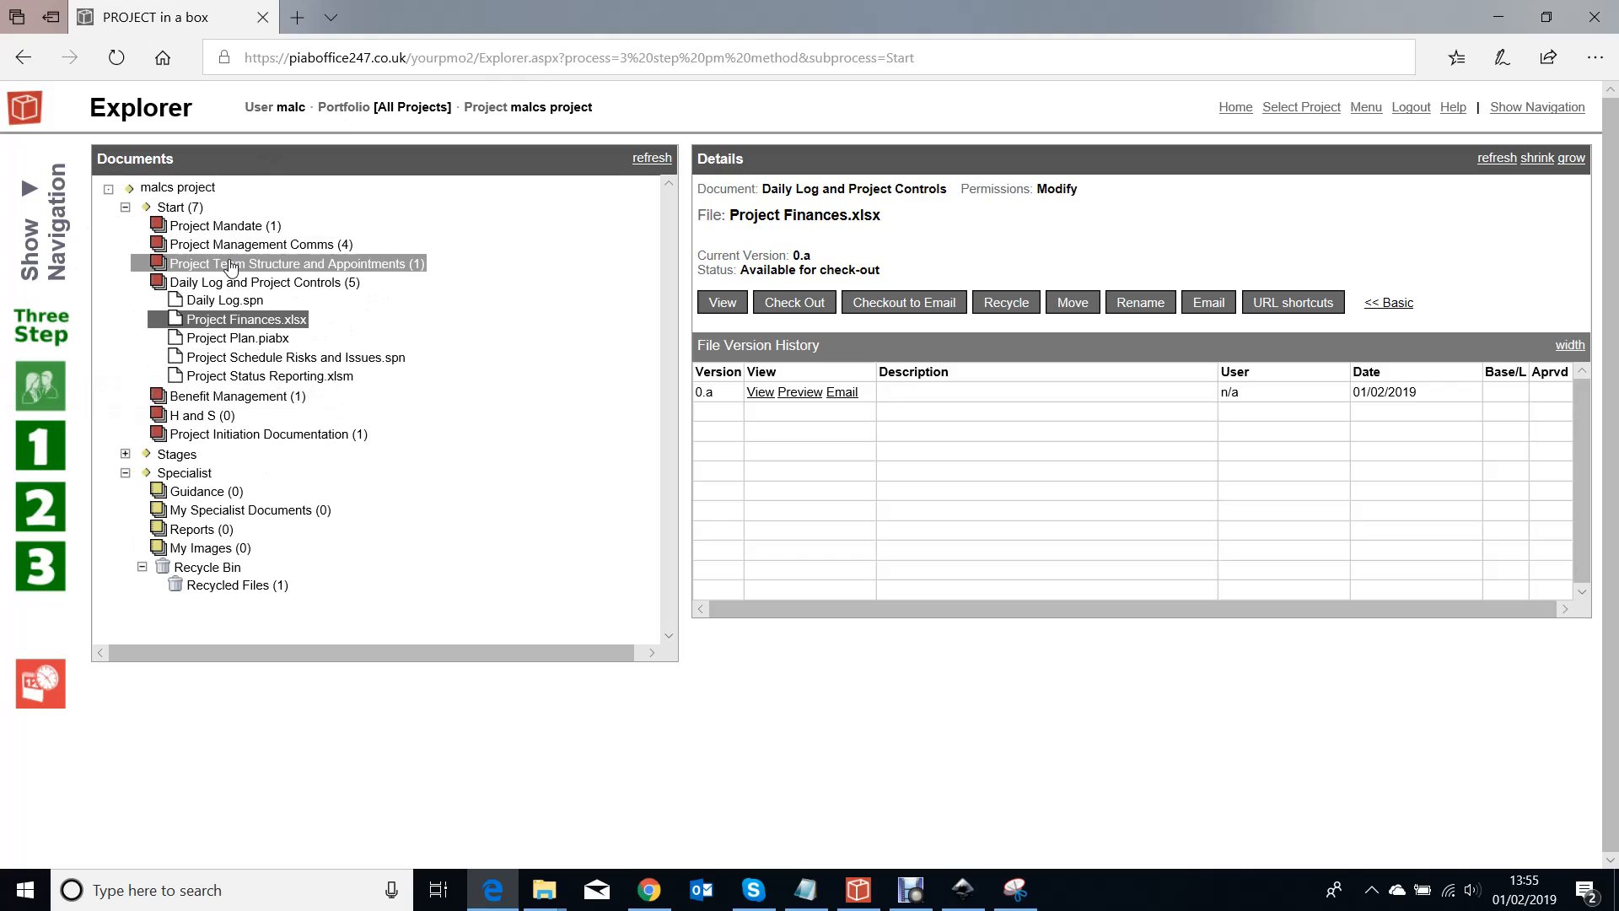
Step: Expand the Stages section, switch to the Close process of the project and list its documents
{"action": "left_click", "coordinate": [128, 455]}
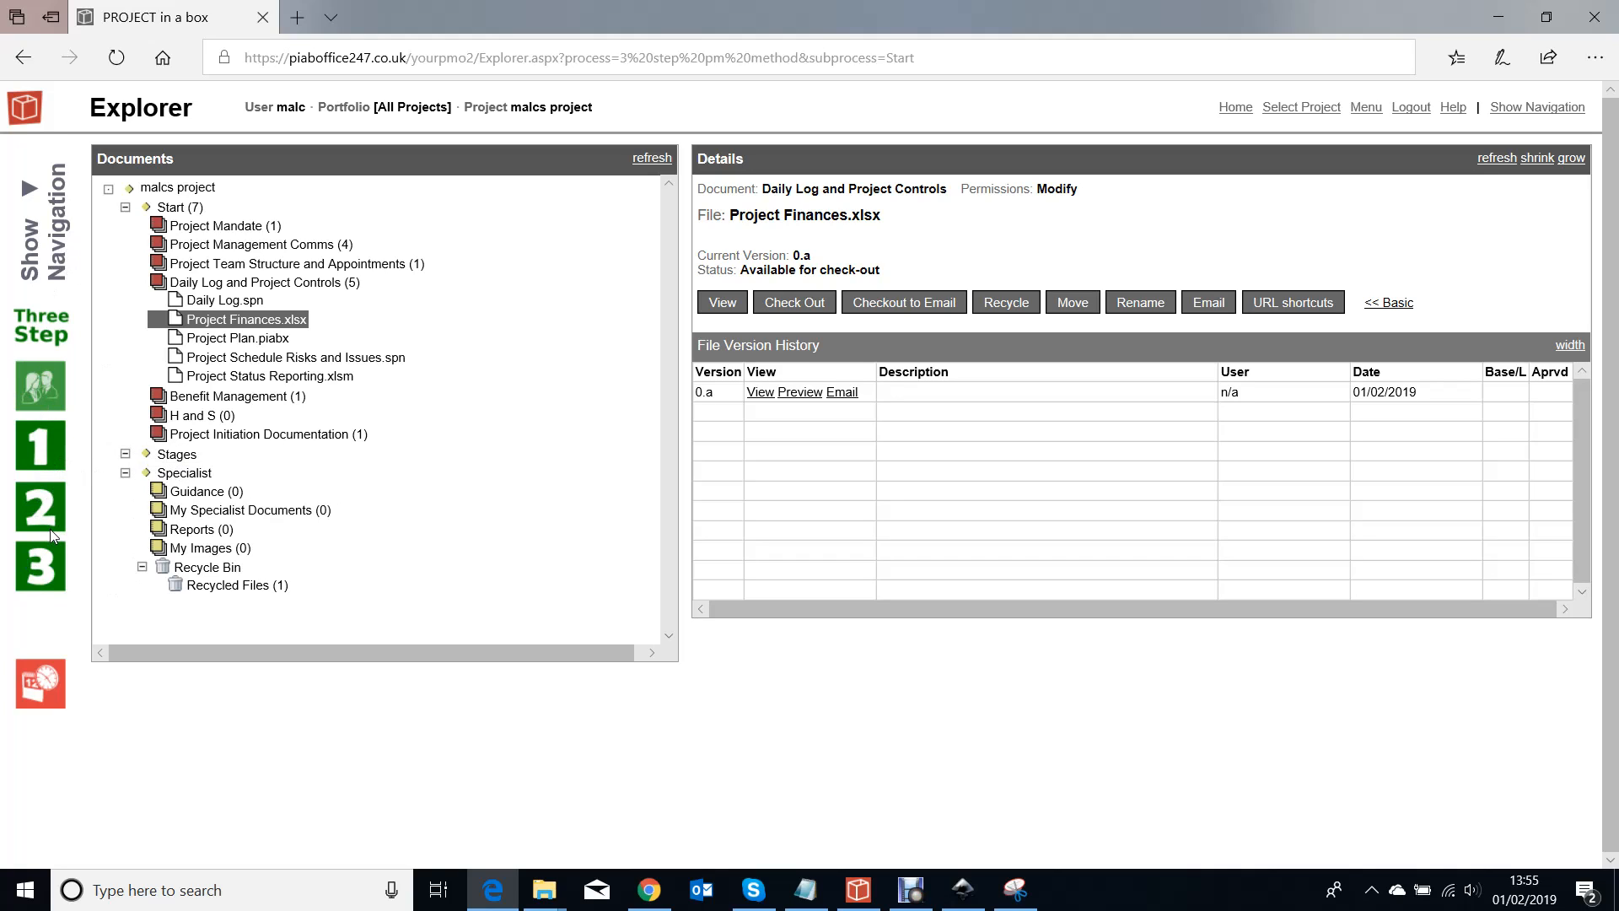
{"action": "left_click", "coordinate": [52, 556]}
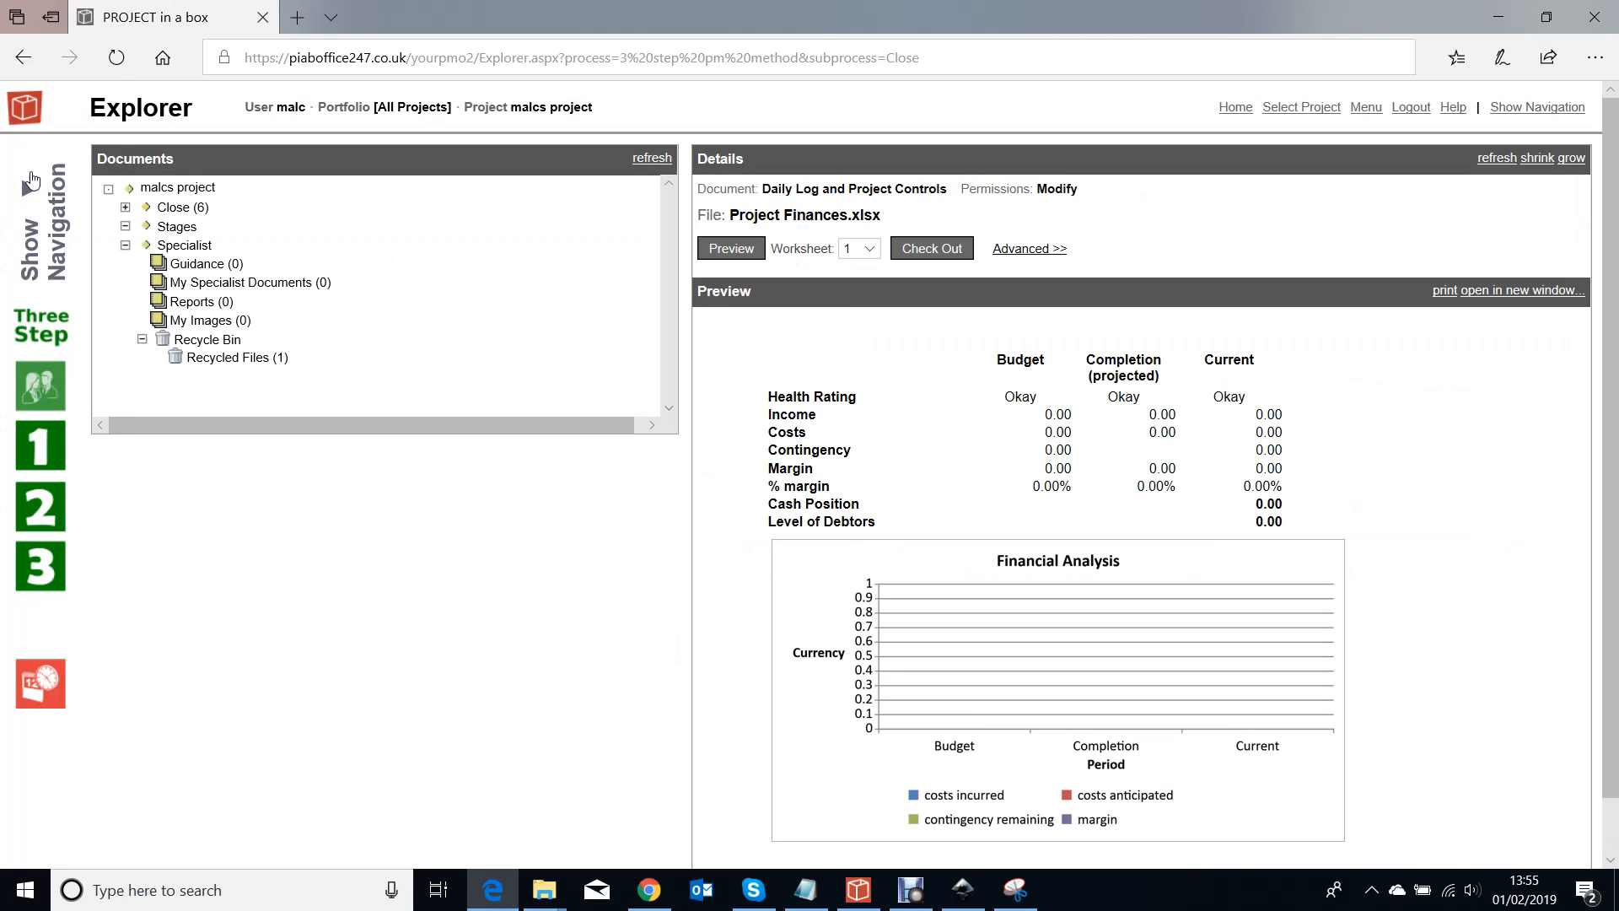
{"action": "left_click", "coordinate": [125, 207]}
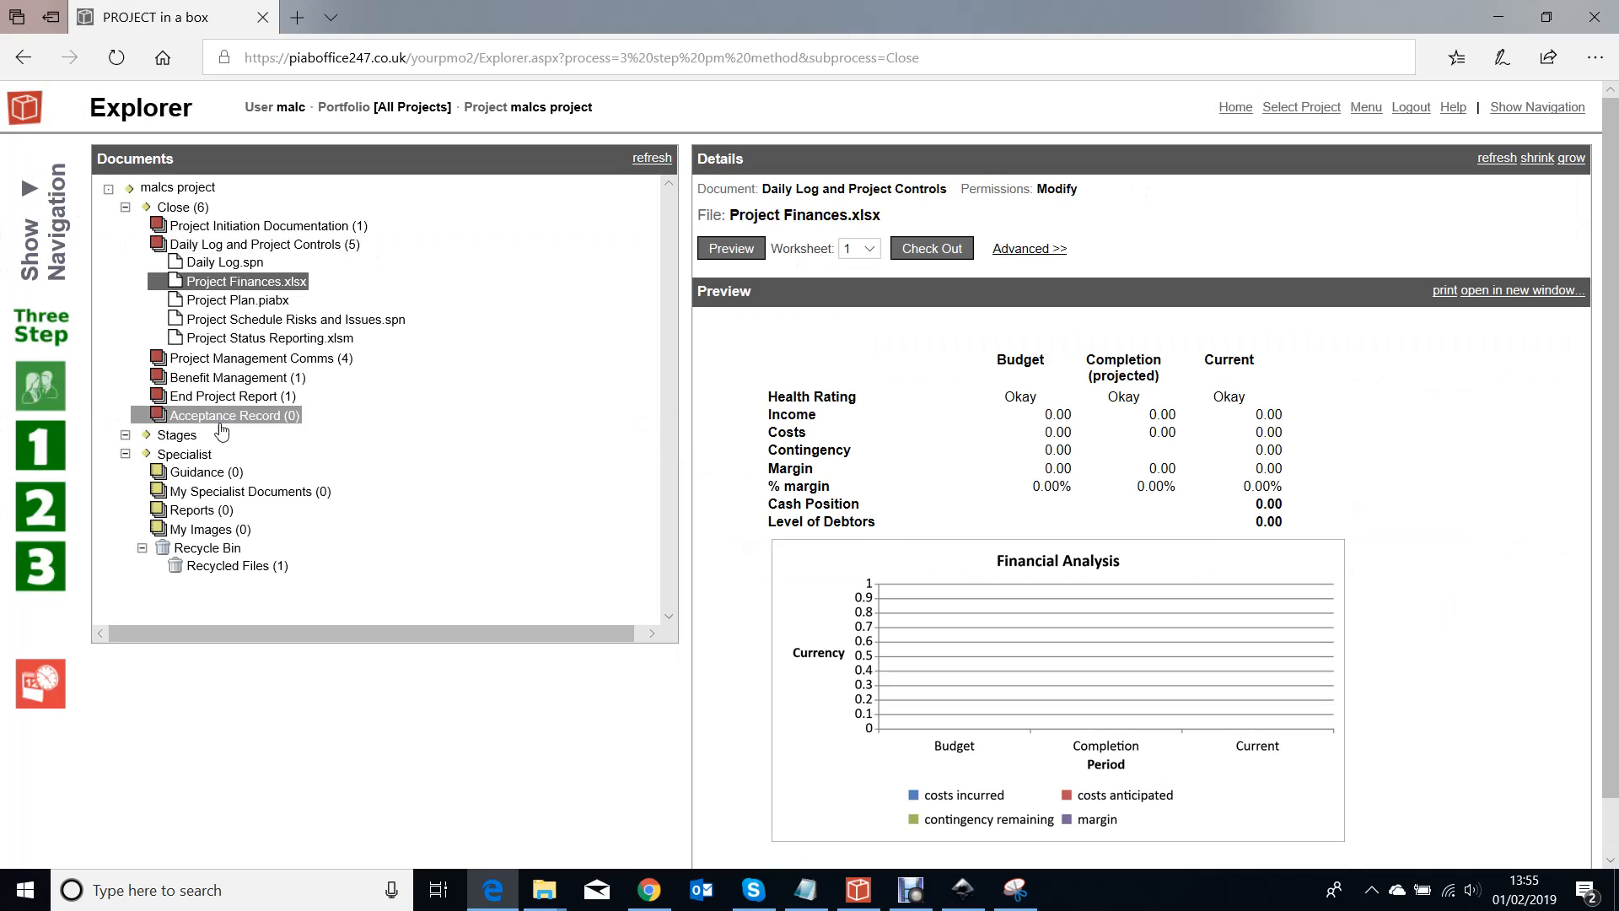